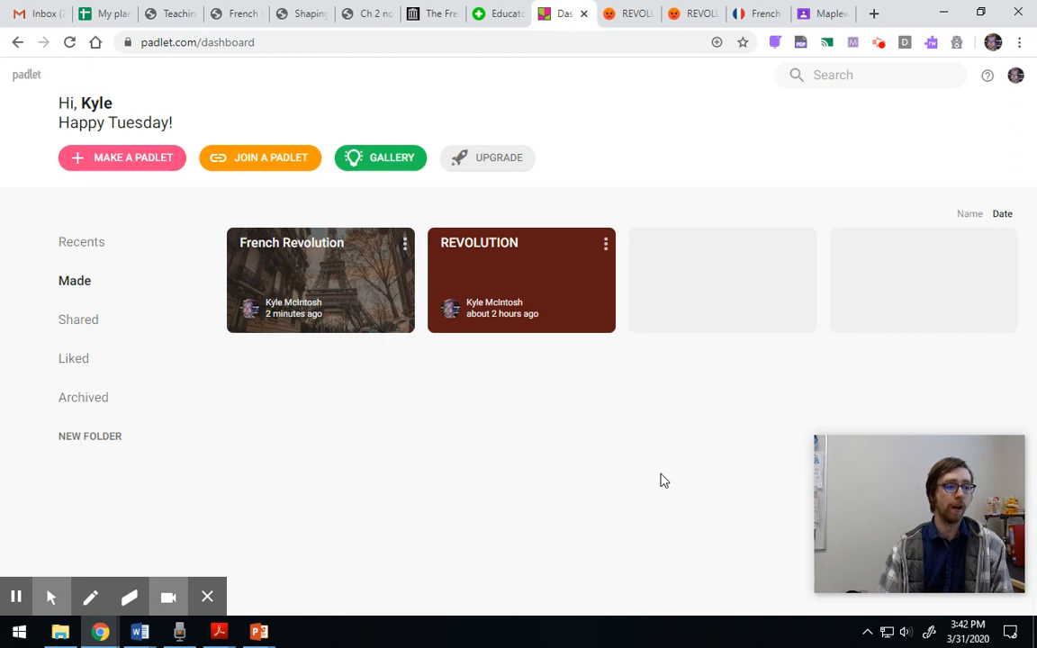
Switch to the REVOLUTION padlet and reposition the Famous Revolutionaries, Beatles song and Why do revolutions occur? posts in the upper area of the board
left_click(633, 12)
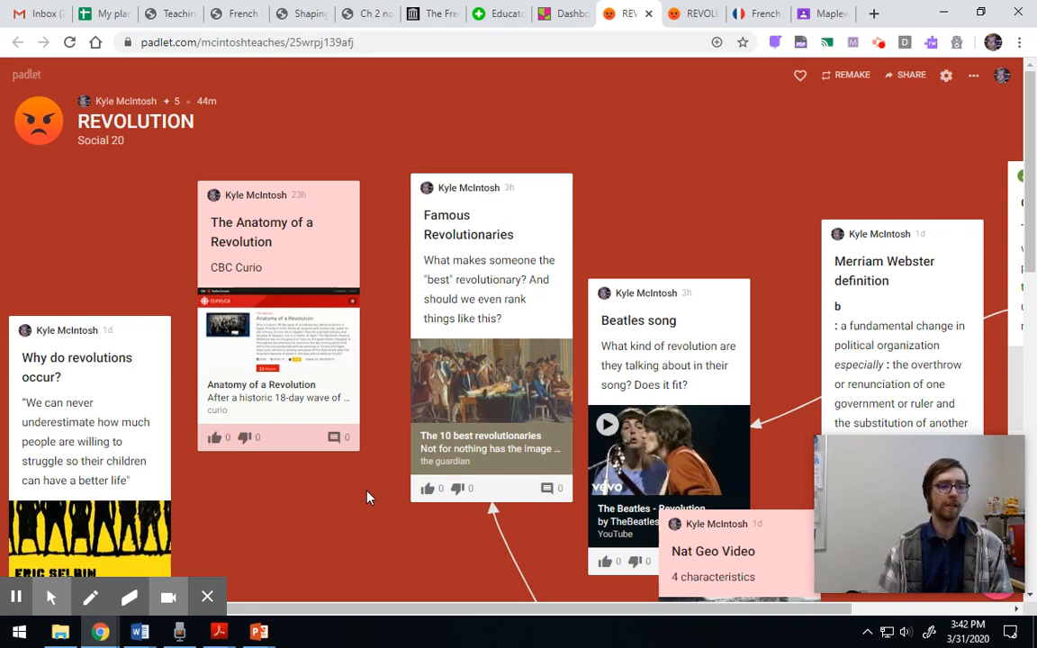
mouse_move(539, 241)
left_mouse_down()
mouse_move(526, 222)
mouse_move(535, 169)
mouse_move(509, 214)
mouse_move(533, 229)
mouse_move(527, 210)
mouse_move(534, 231)
mouse_move(833, 216)
mouse_move(470, 239)
mouse_move(525, 231)
left_mouse_up()
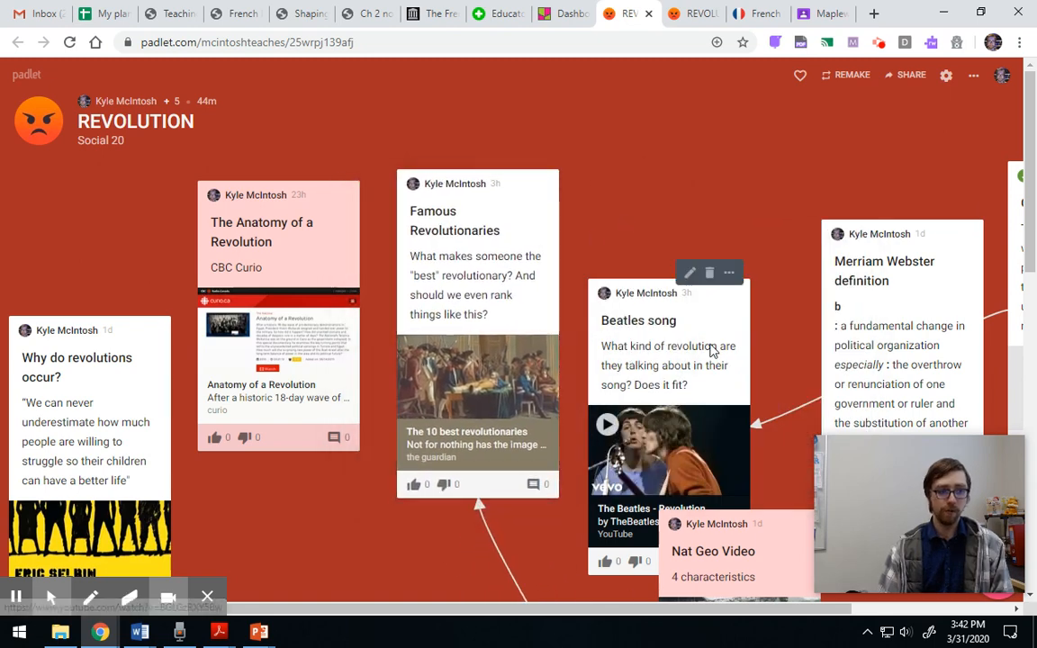
left_click_drag(713, 347, 694, 202)
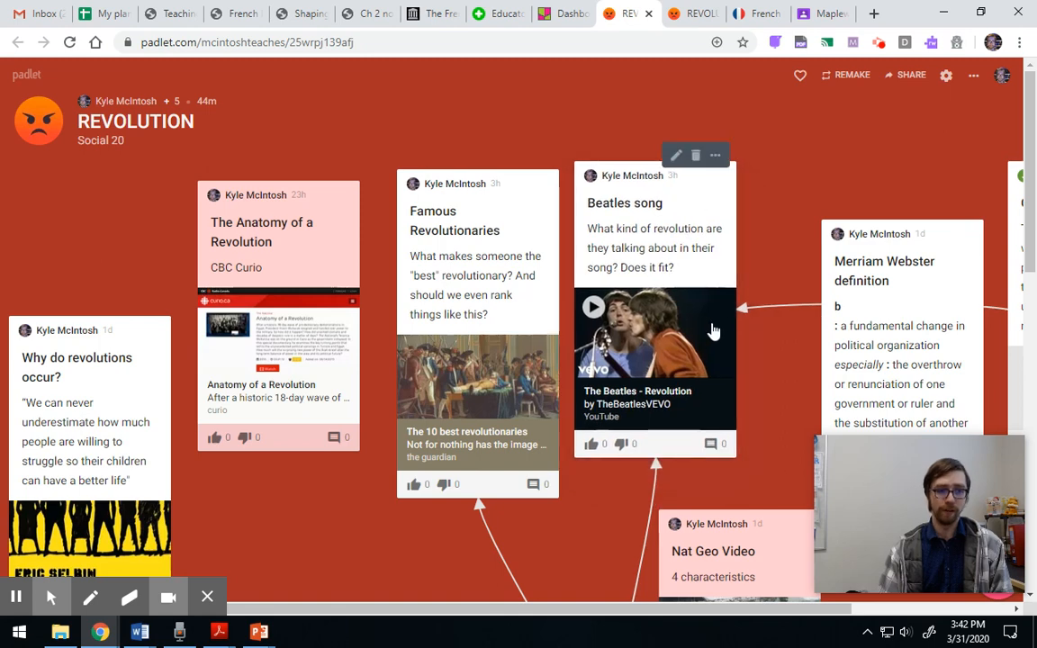
left_click_drag(703, 250, 720, 254)
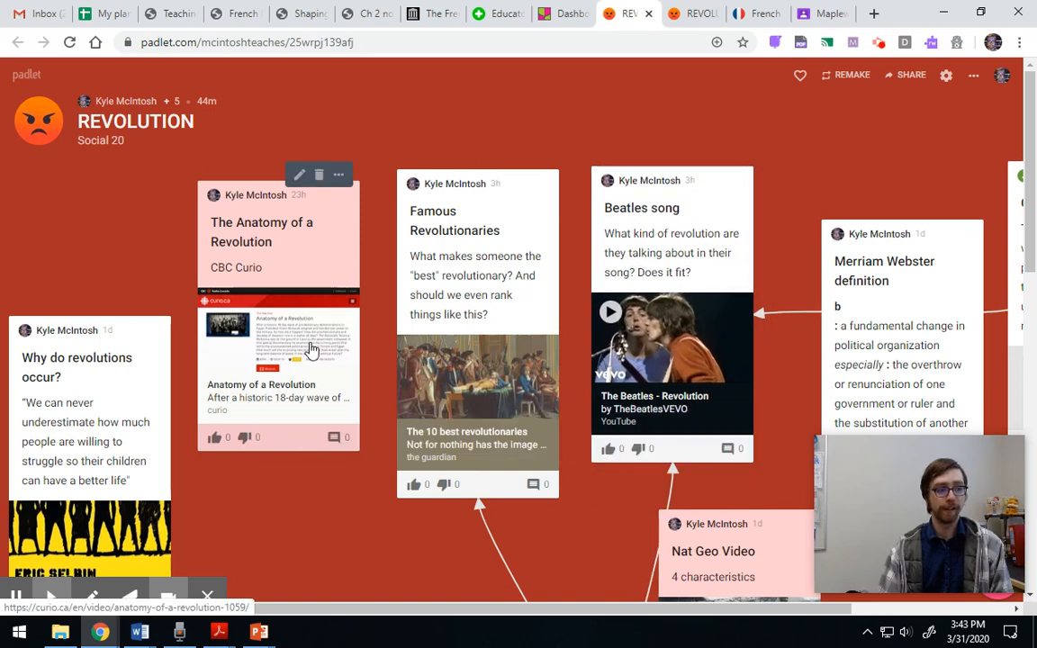
left_click_drag(132, 412, 139, 351)
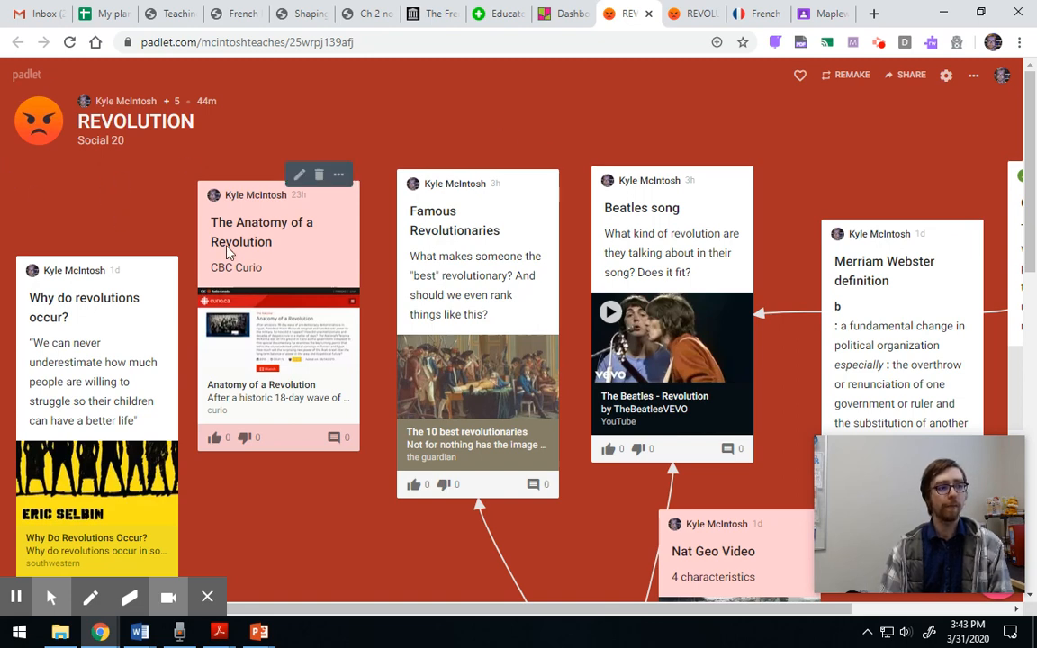
Add a new post near the top of the board with the title "Test for video" and the text "Information"
double_click(295, 508)
left_click_drag(351, 536, 352, 171)
left_click(340, 202)
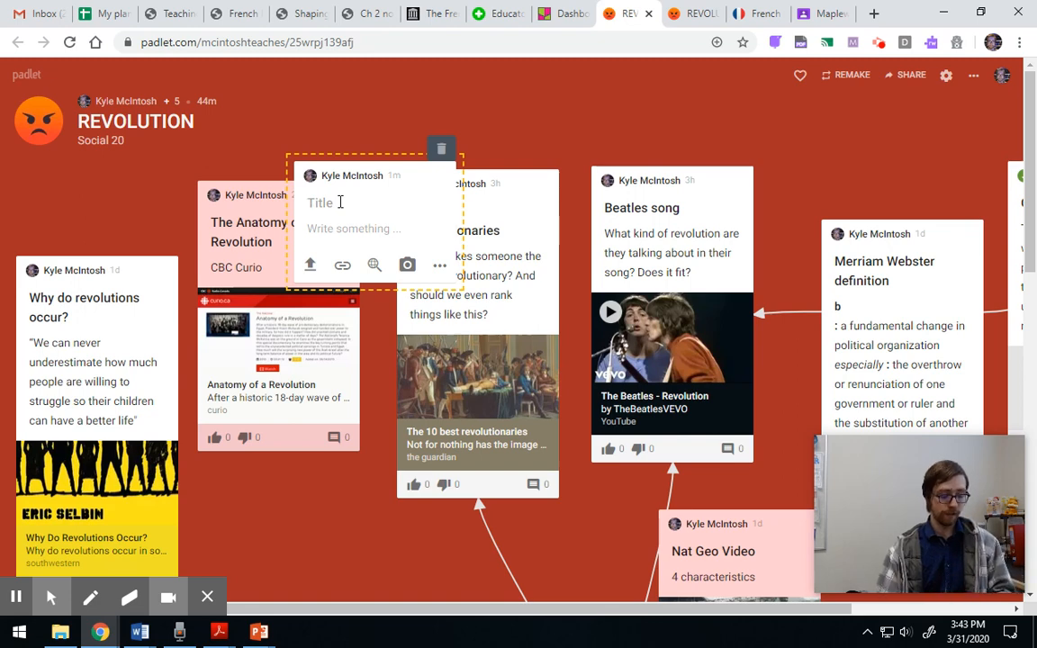
type("Test for video")
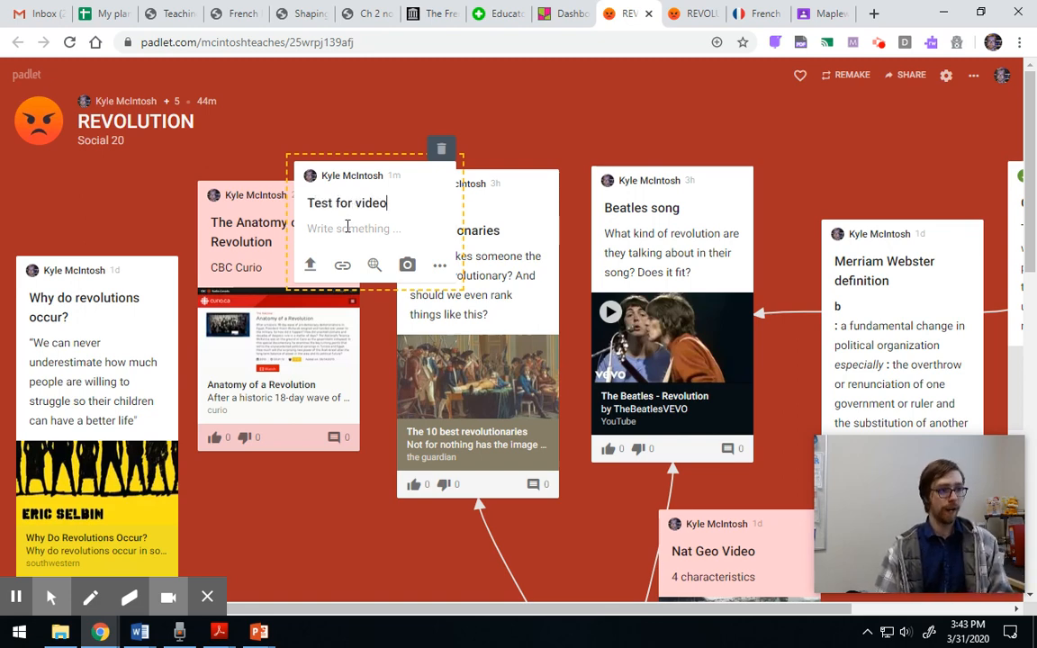
left_click(347, 226)
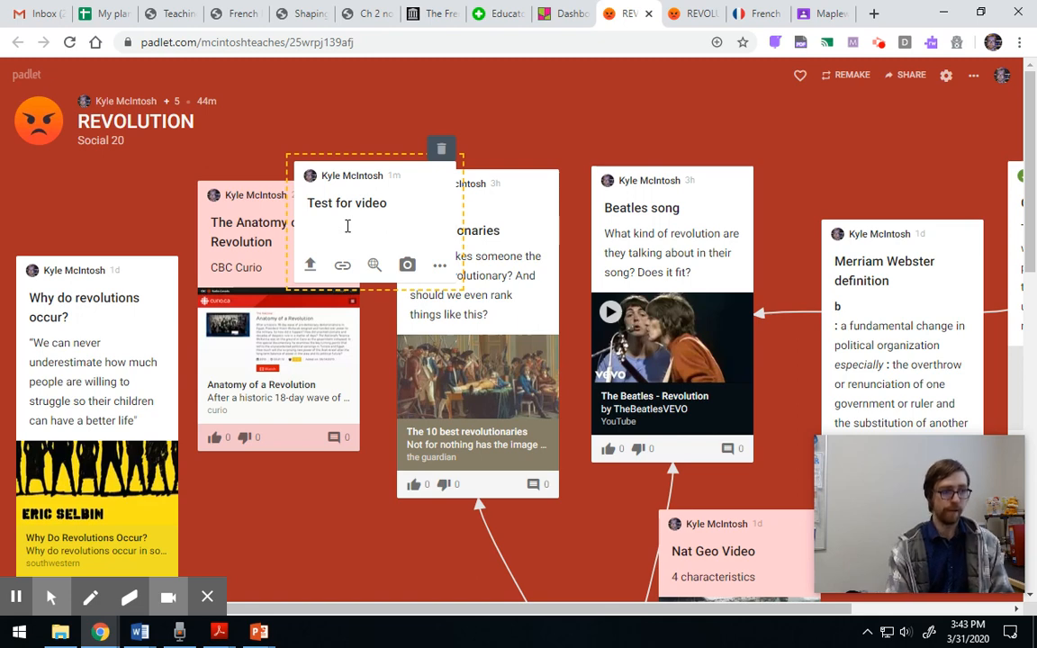
type("Information")
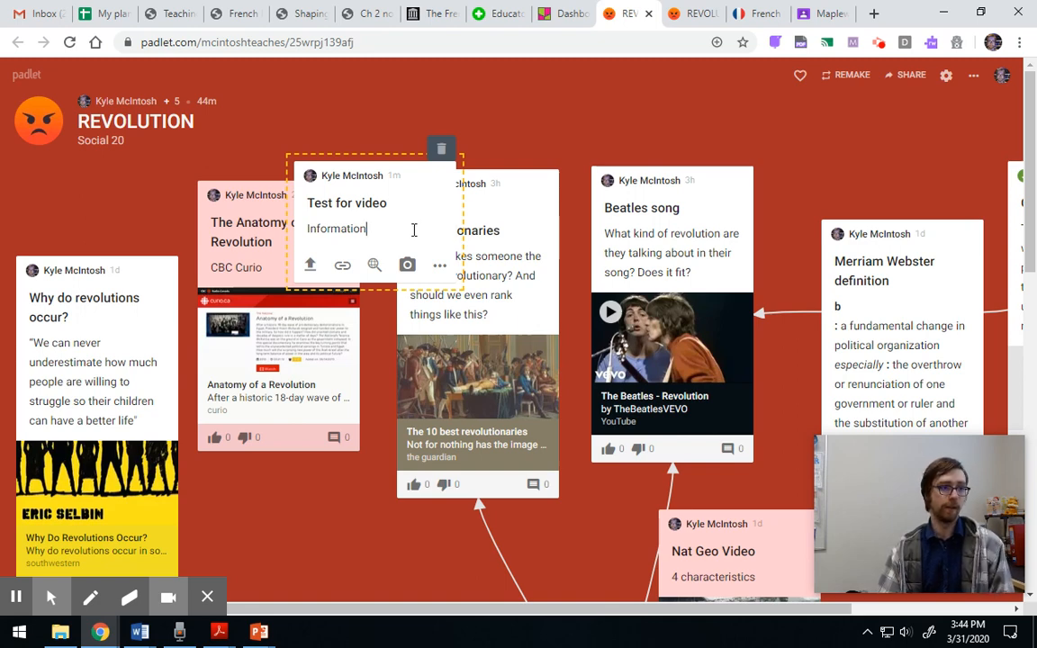
left_click(311, 270)
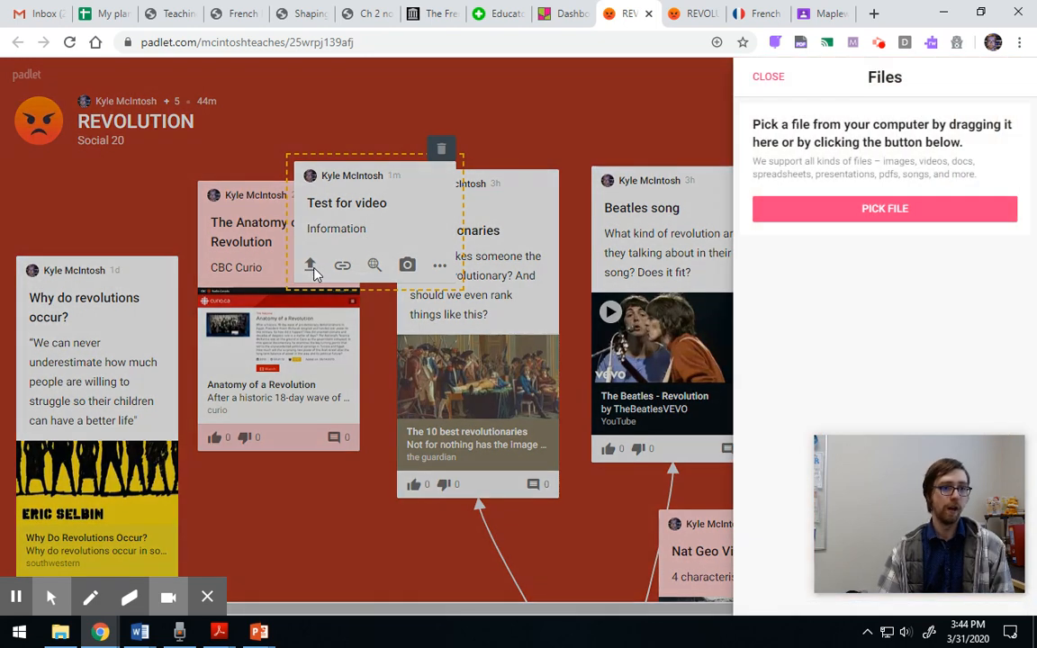
left_click(869, 203)
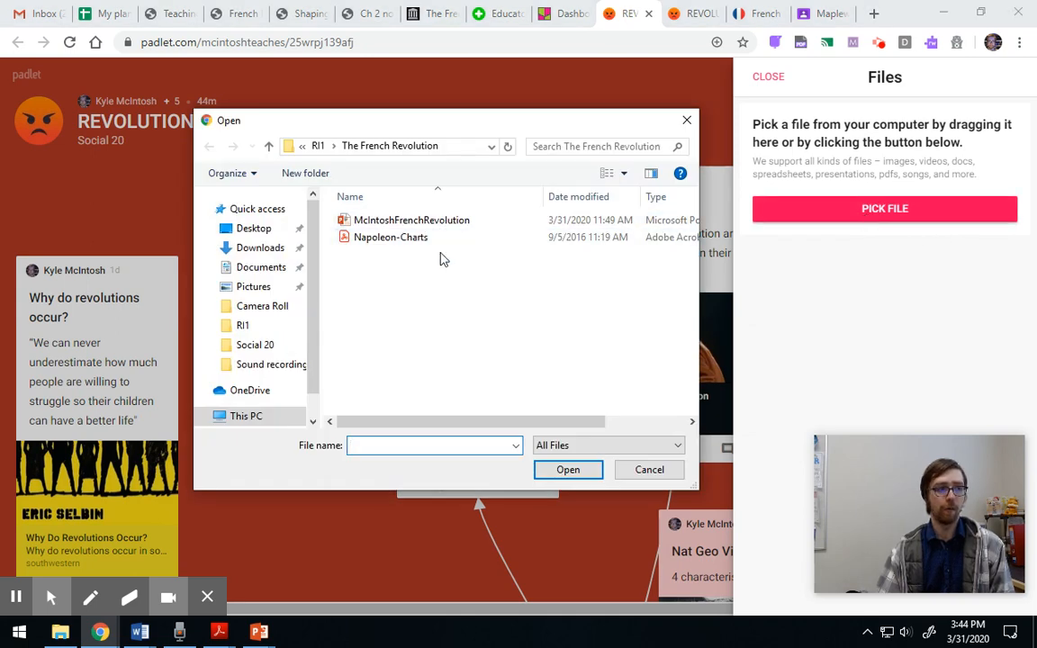
left_click(686, 120)
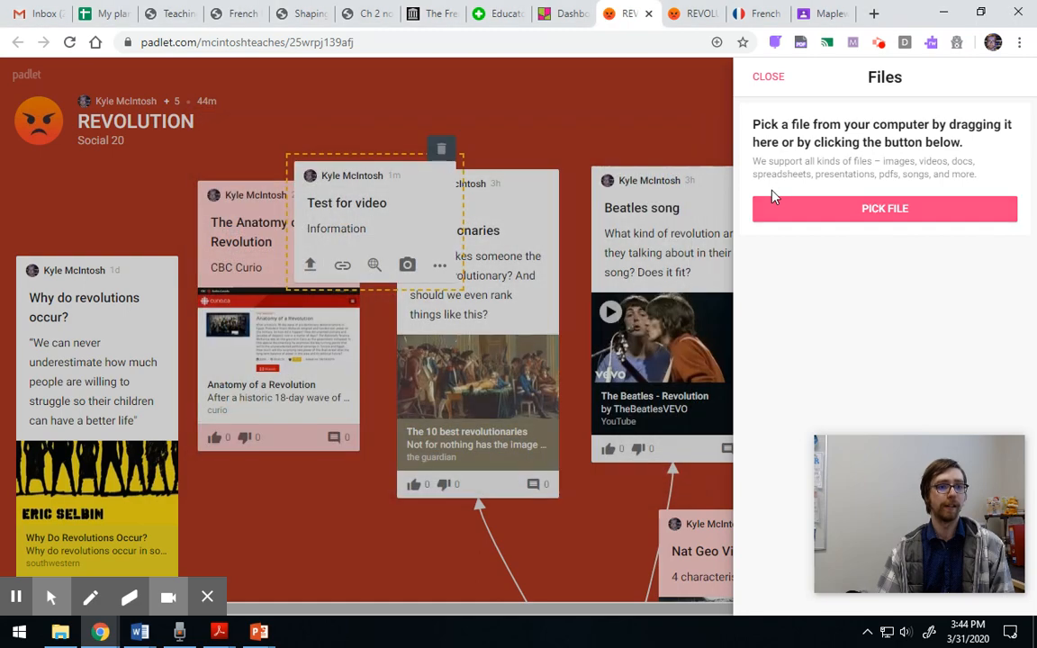
left_click(771, 78)
left_click(342, 265)
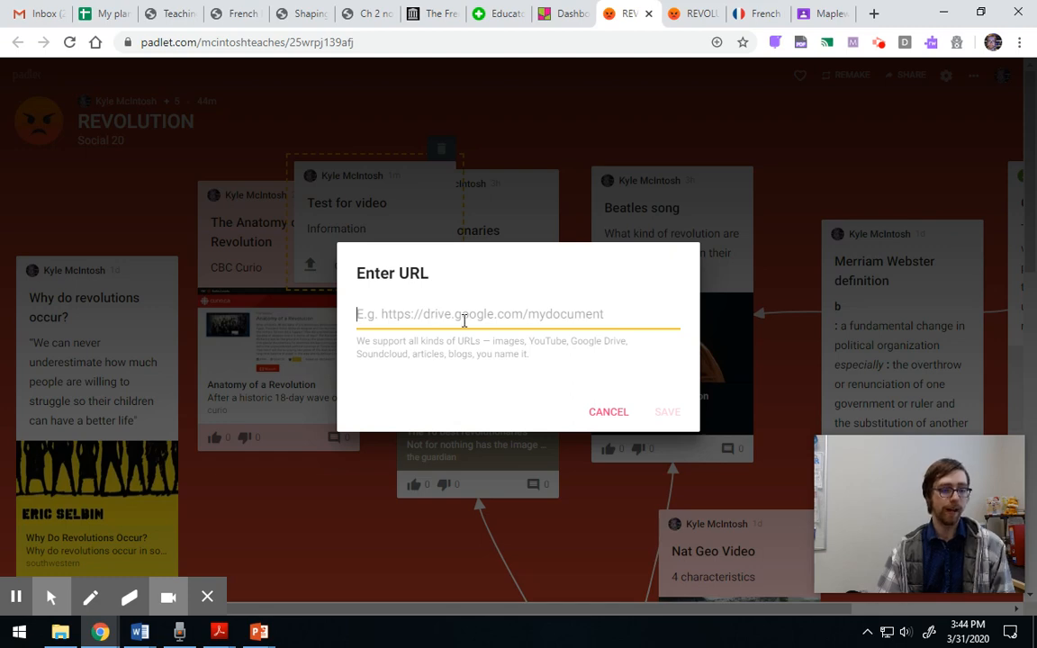
left_click(616, 416)
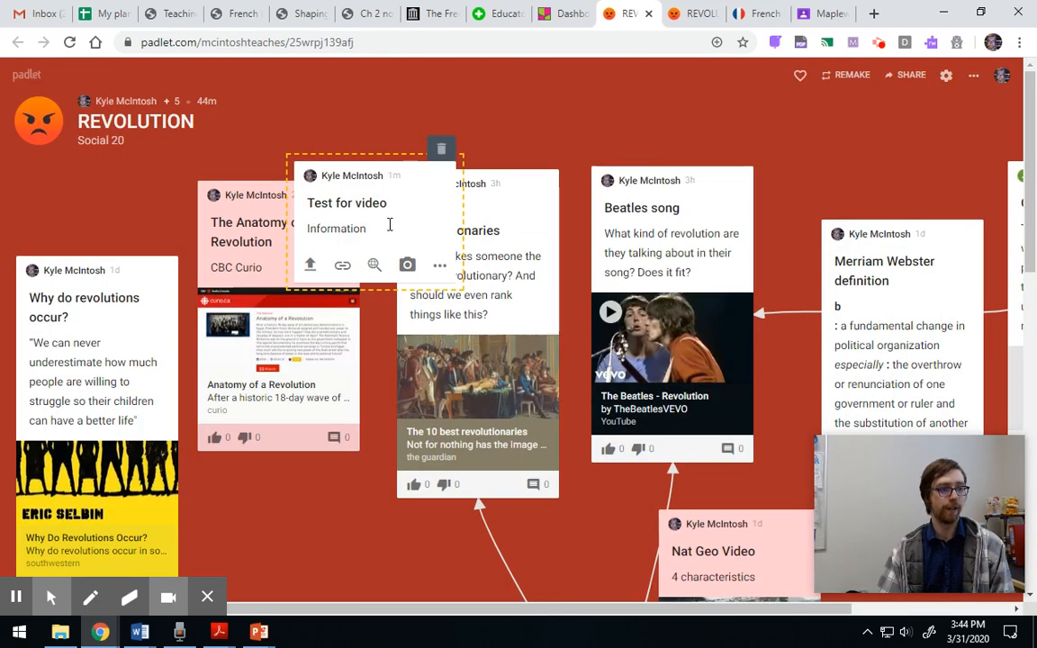
Attach the first test-pattern image from the image search to the new post, and remove it from the post
left_click(375, 264)
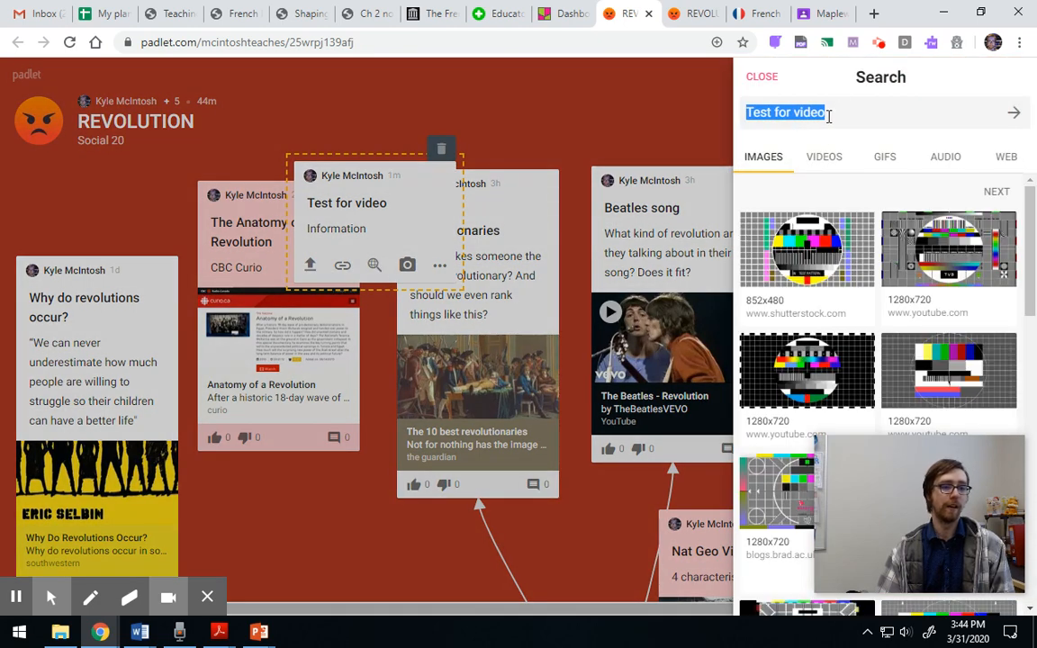
left_click(803, 256)
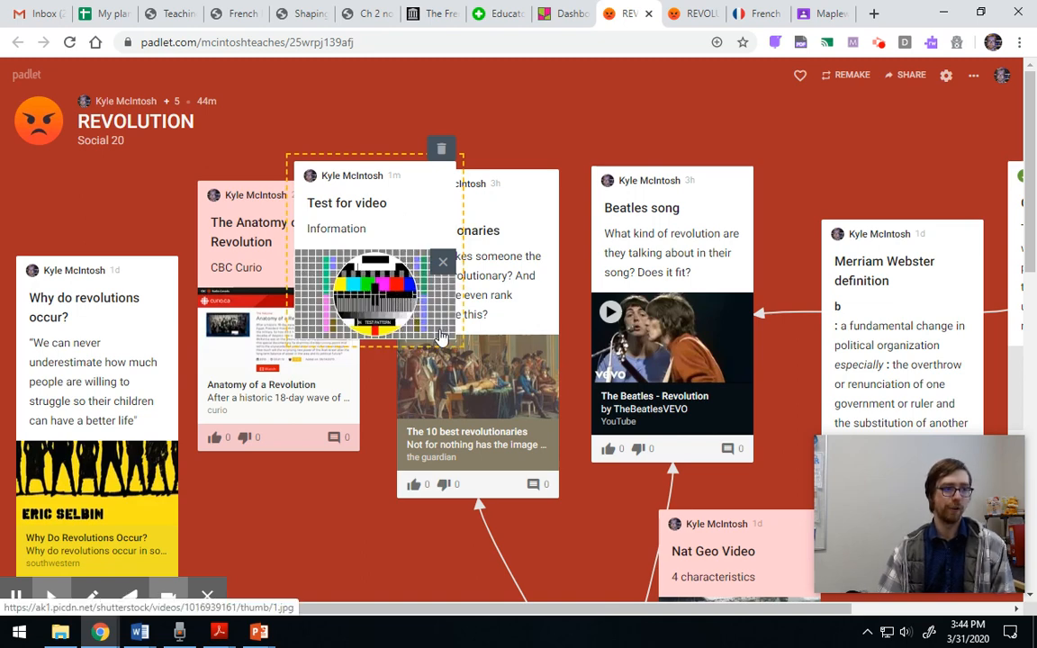
left_click(442, 262)
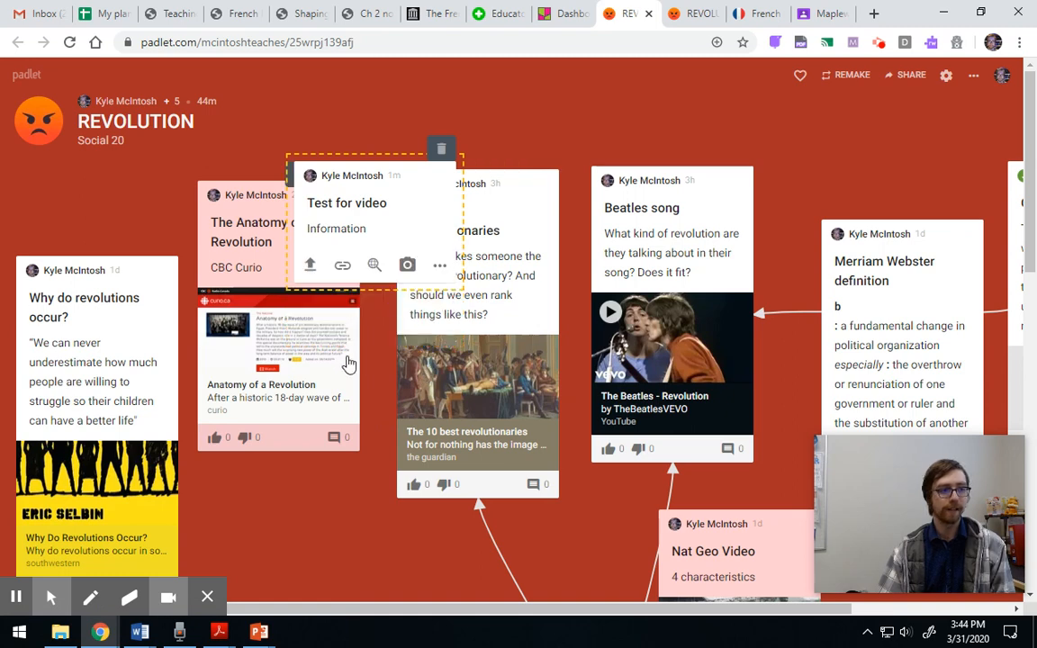
Sketch a black heart on the post's drawing canvas and discard the drawing without saving
left_click(408, 267)
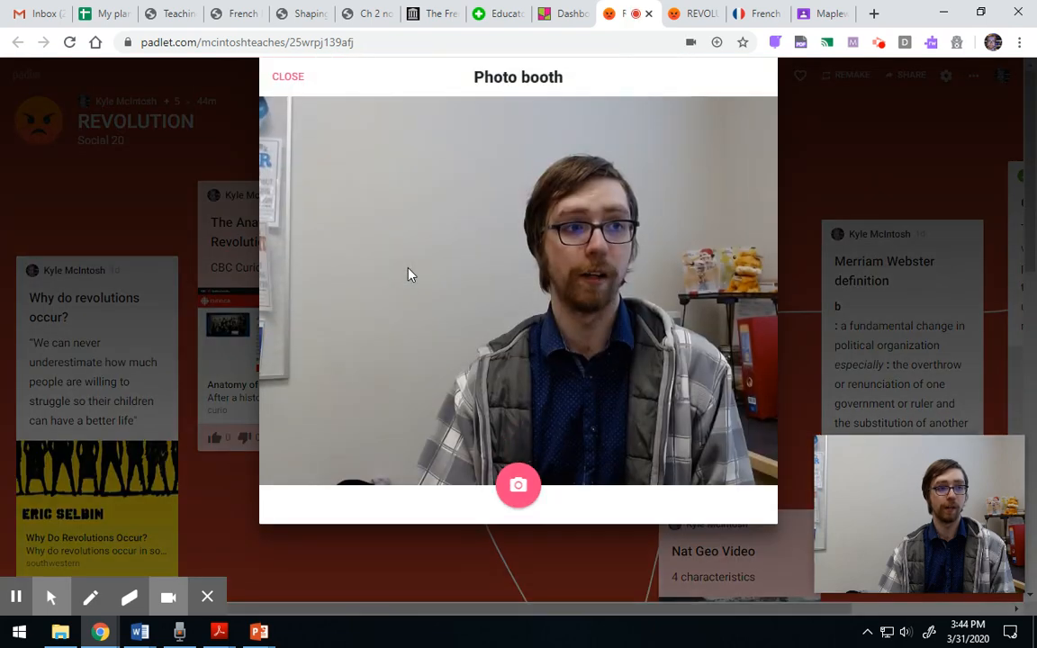
left_click(281, 78)
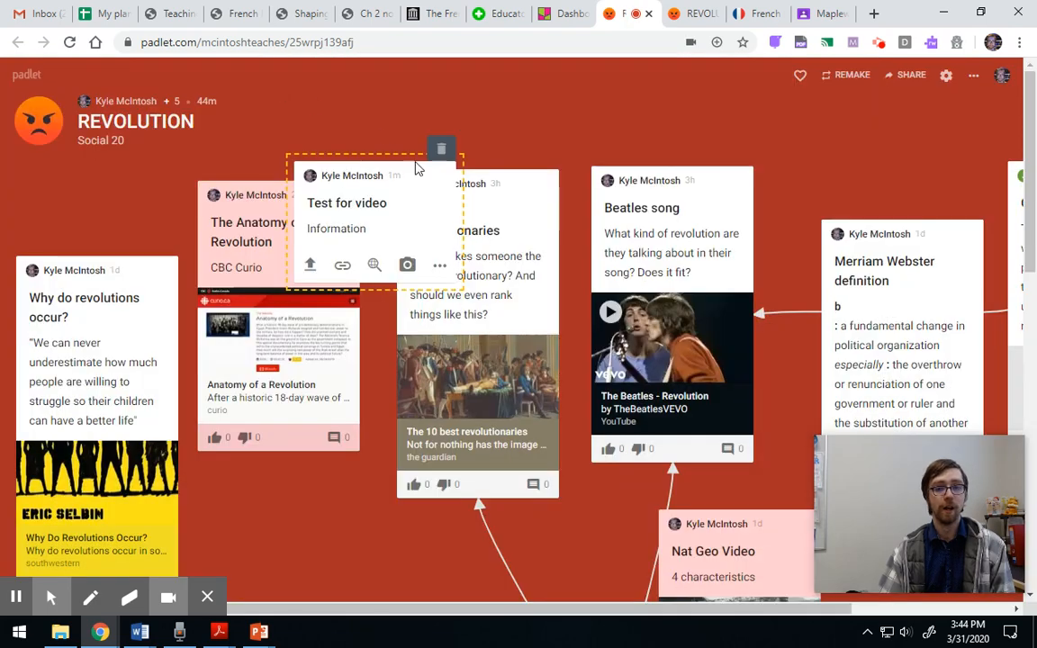
left_click(440, 269)
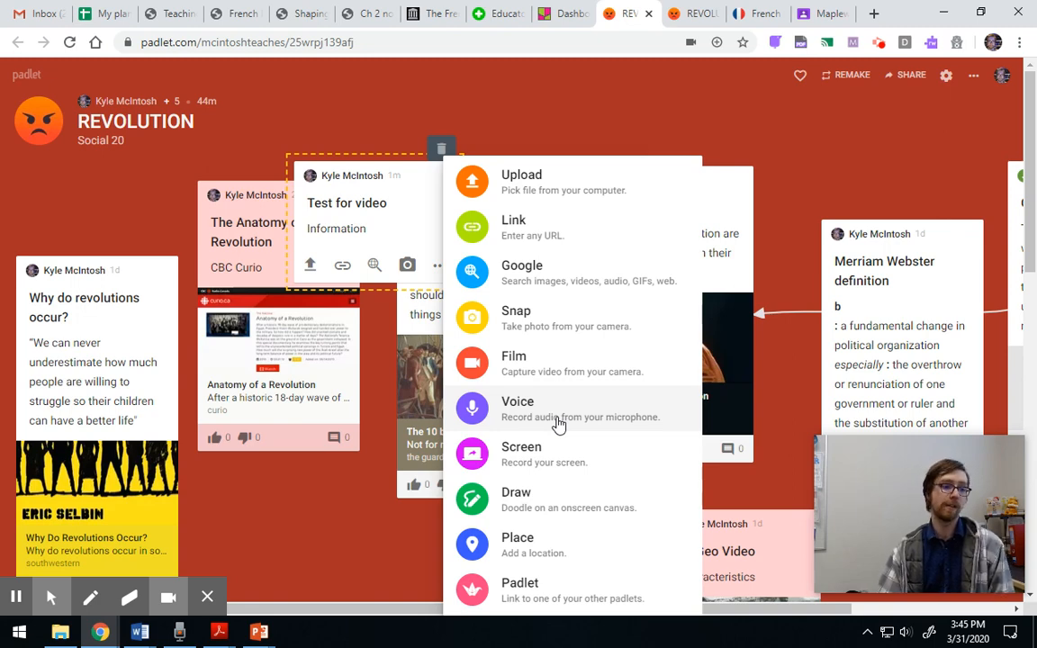
left_click(560, 504)
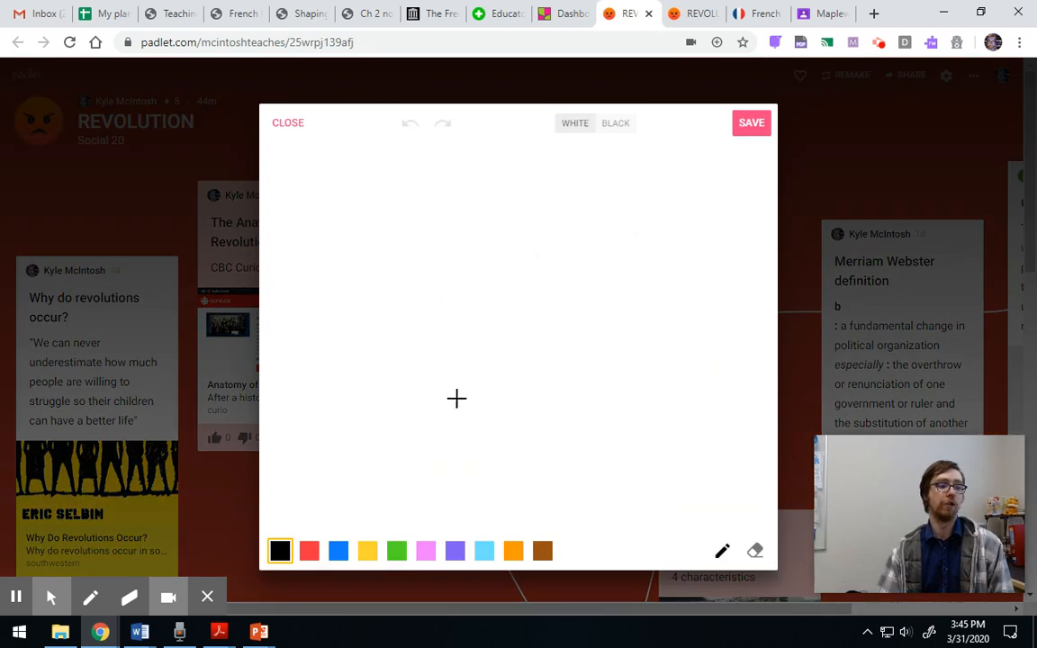
mouse_move(484, 414)
left_mouse_down()
mouse_move(449, 224)
mouse_move(519, 287)
mouse_move(604, 289)
mouse_move(516, 411)
left_mouse_up()
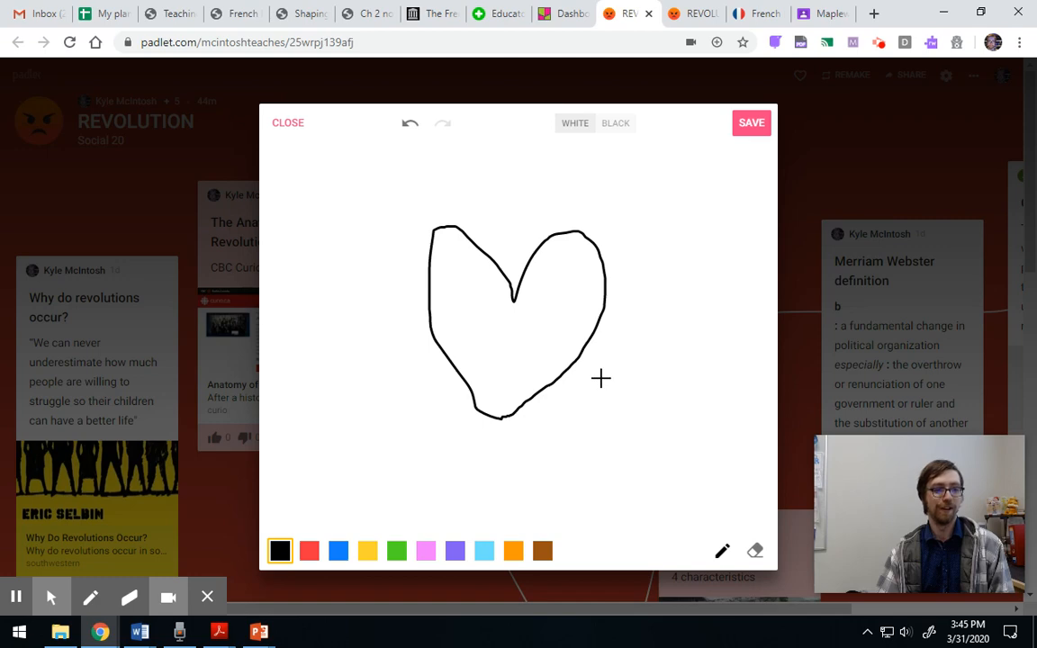
left_click(288, 128)
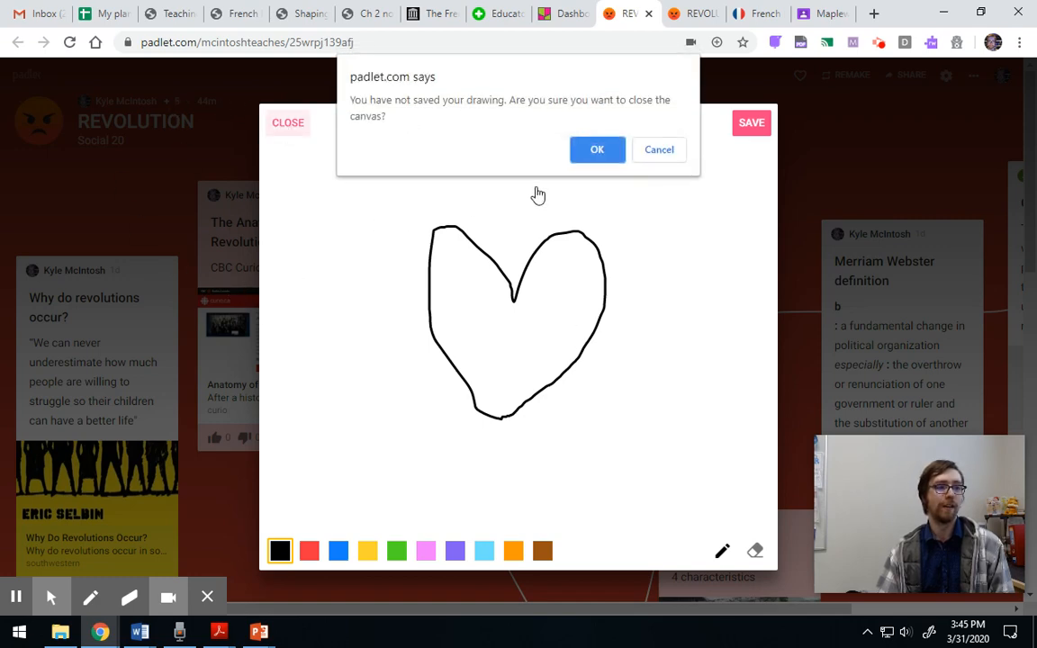
left_click(596, 150)
left_click(433, 264)
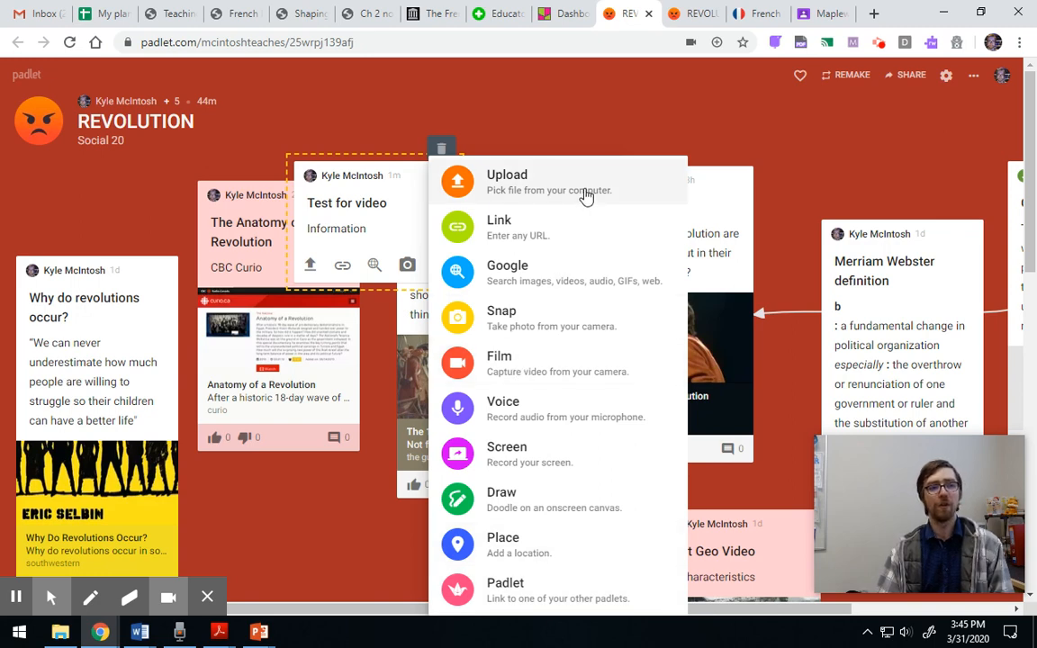
left_click(407, 214)
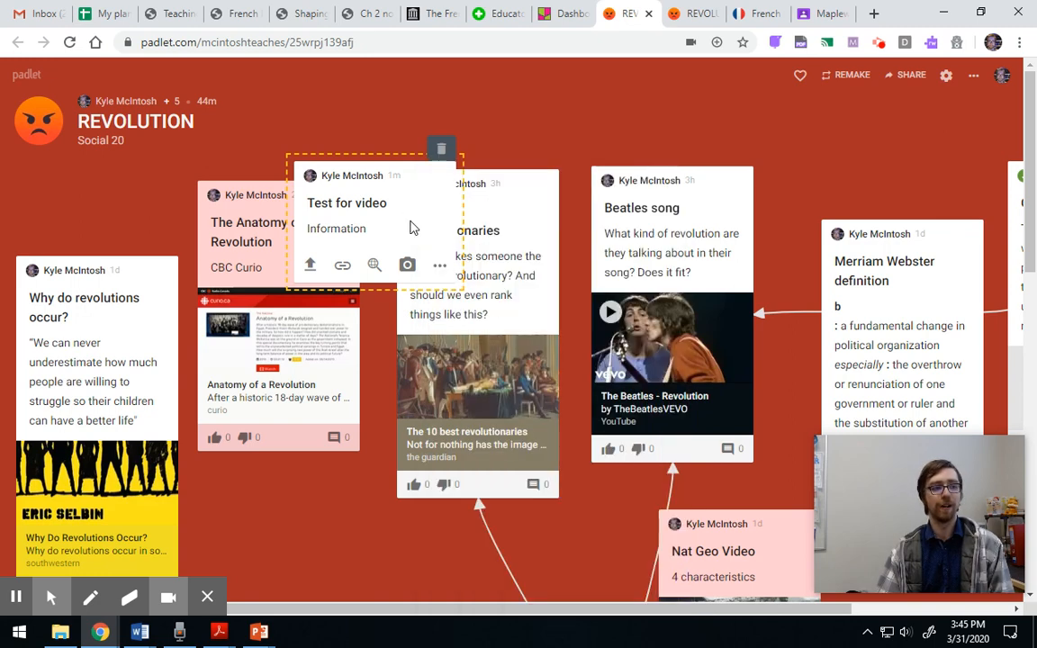
Attach the 852x480 test-pattern image from the image search to the Test for video post and finish editing it
left_click(373, 264)
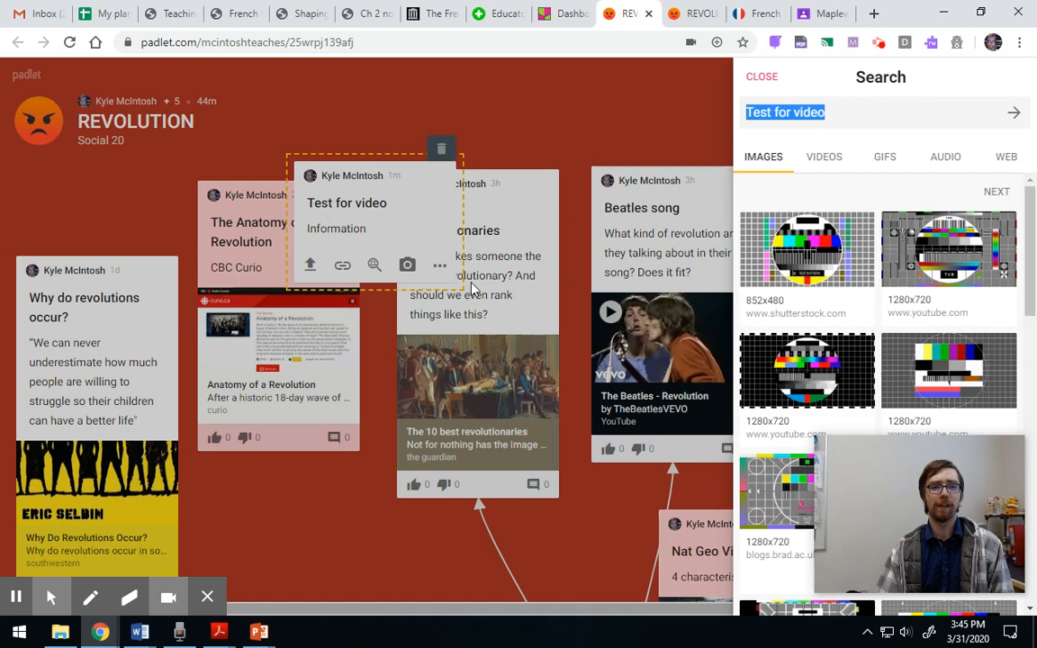
left_click(792, 270)
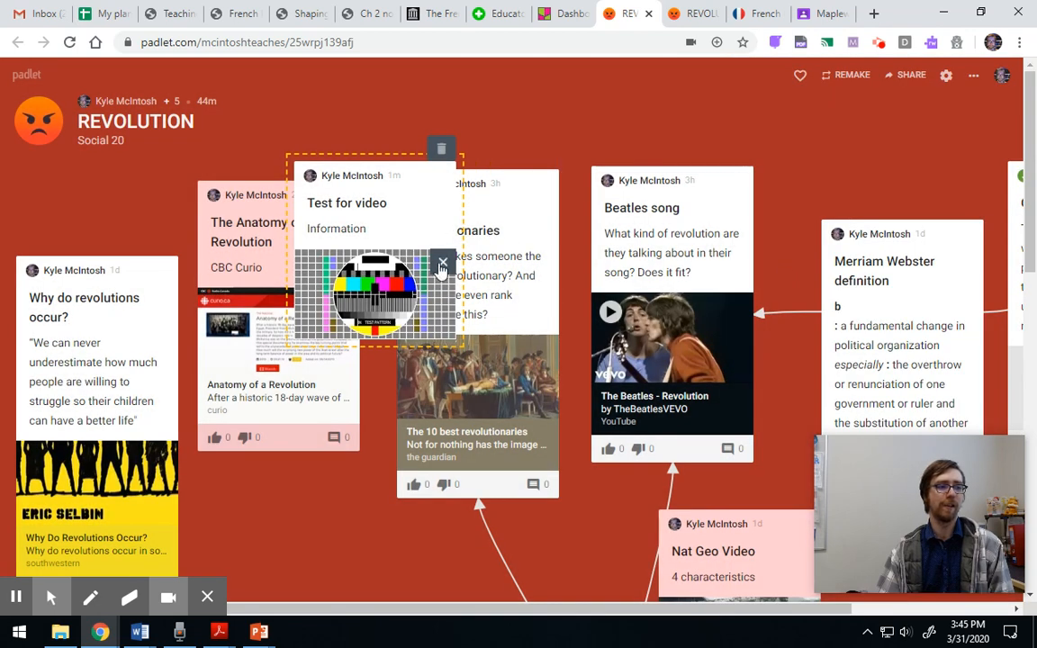
left_click(327, 453)
Move the Test for video post over the Famous Revolutionaries post and colour it green
left_click_drag(407, 236, 535, 227)
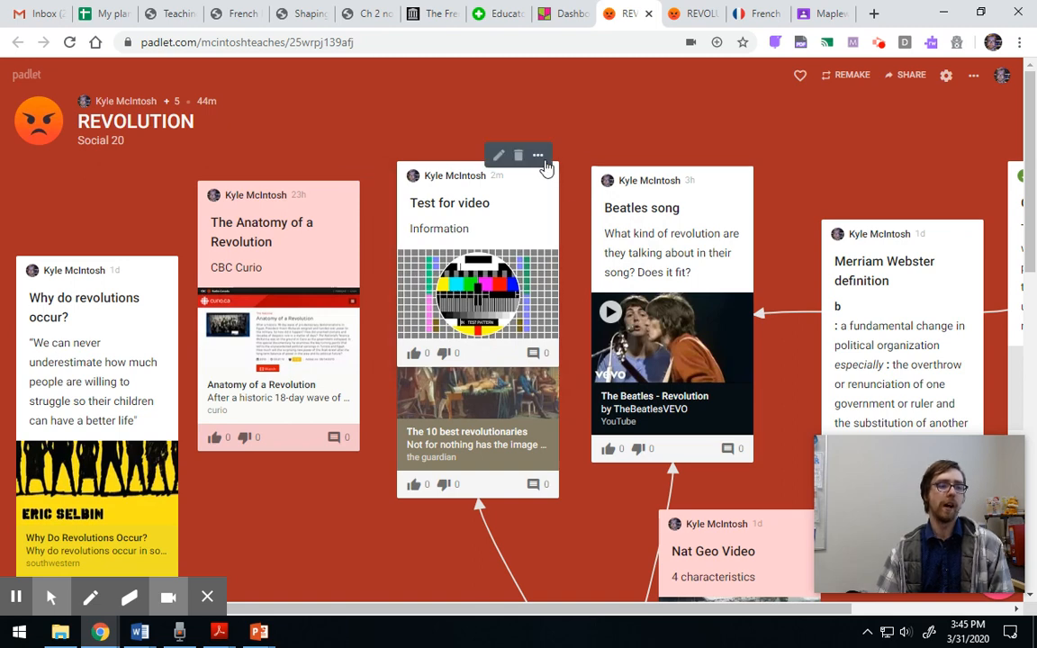
left_click(543, 164)
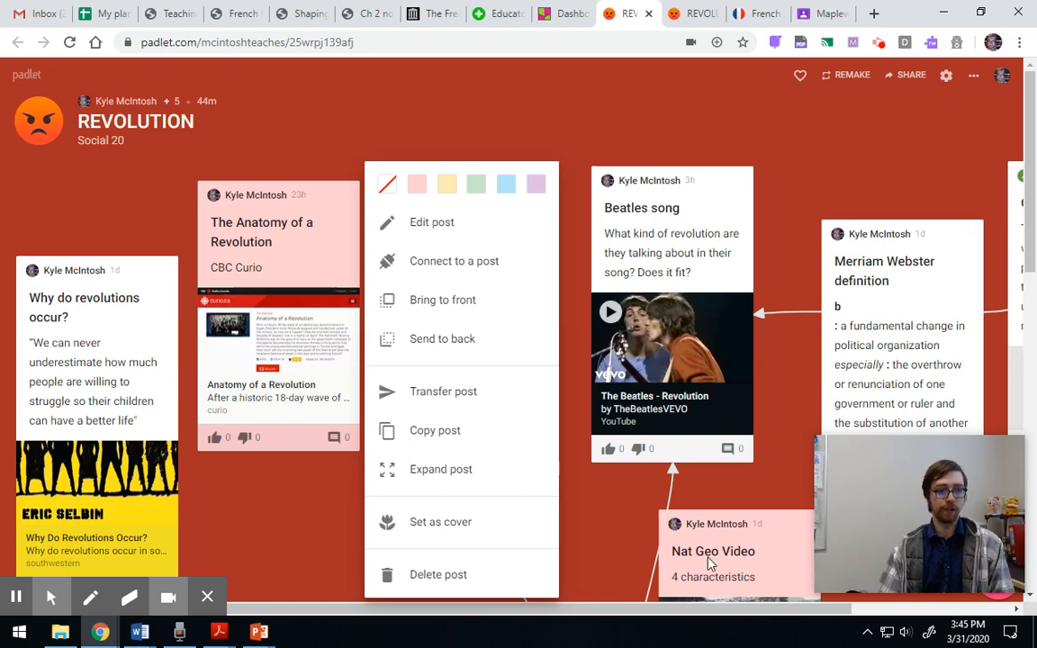
left_click(475, 186)
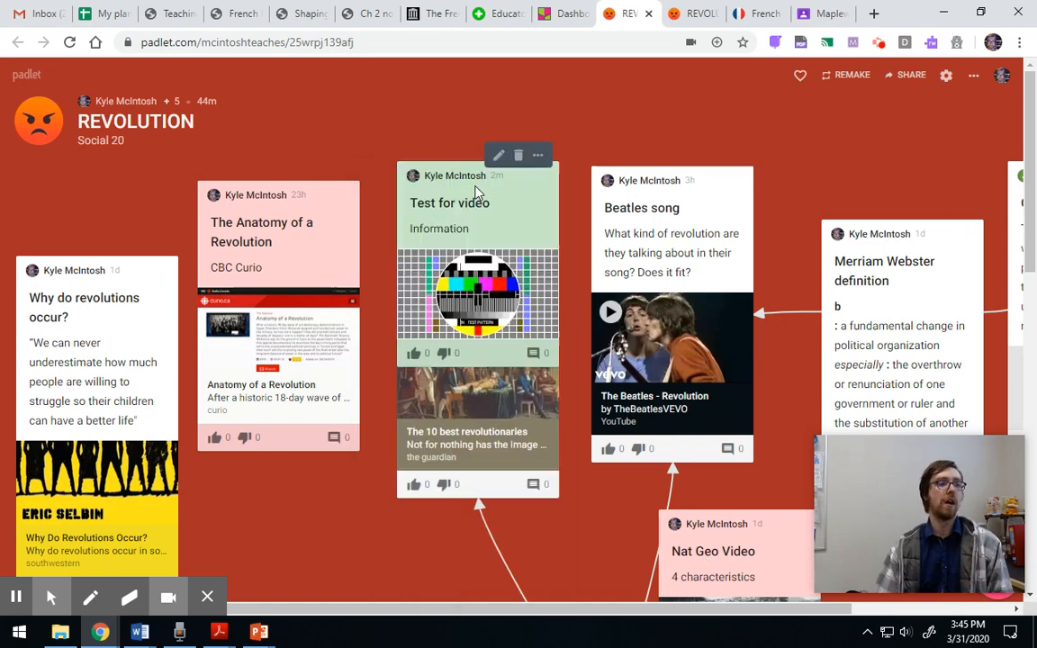
left_click(539, 156)
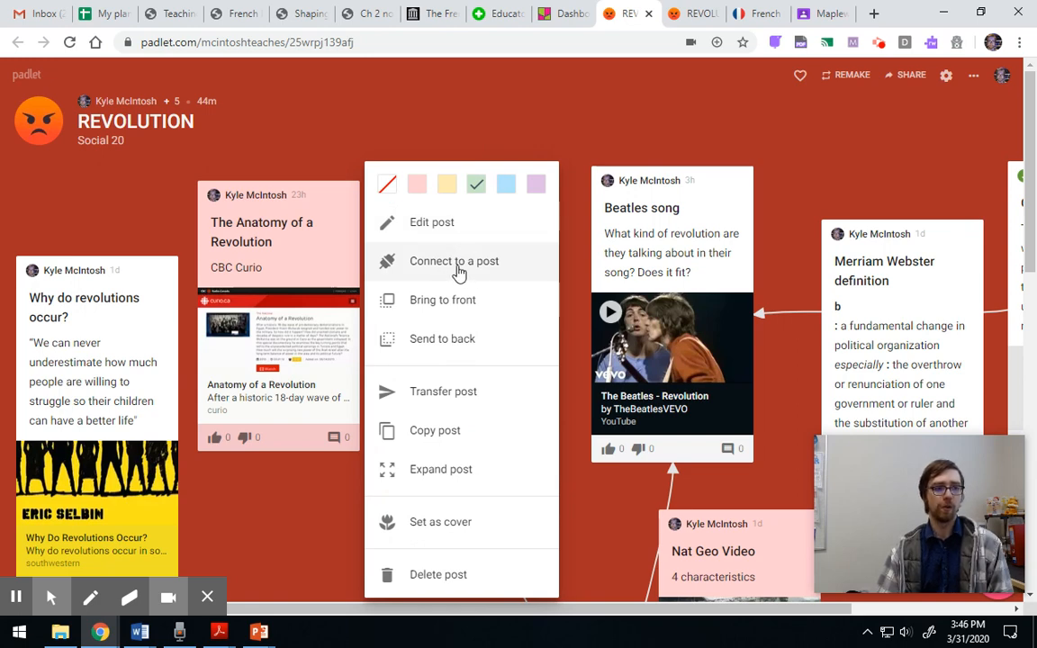
left_click(452, 109)
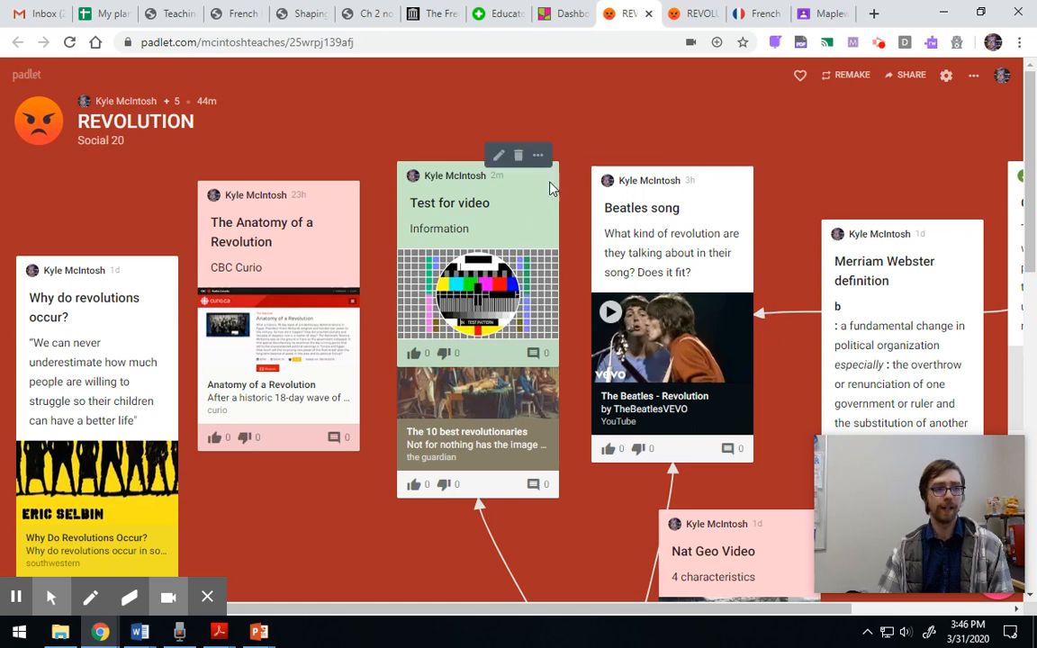
left_click(538, 158)
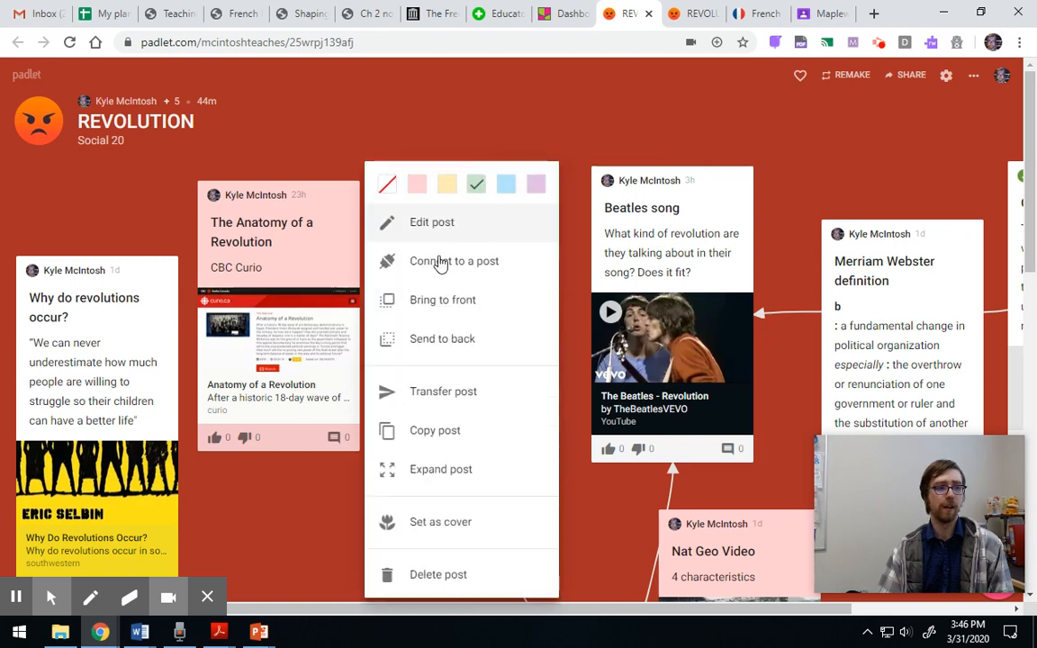
left_click(441, 261)
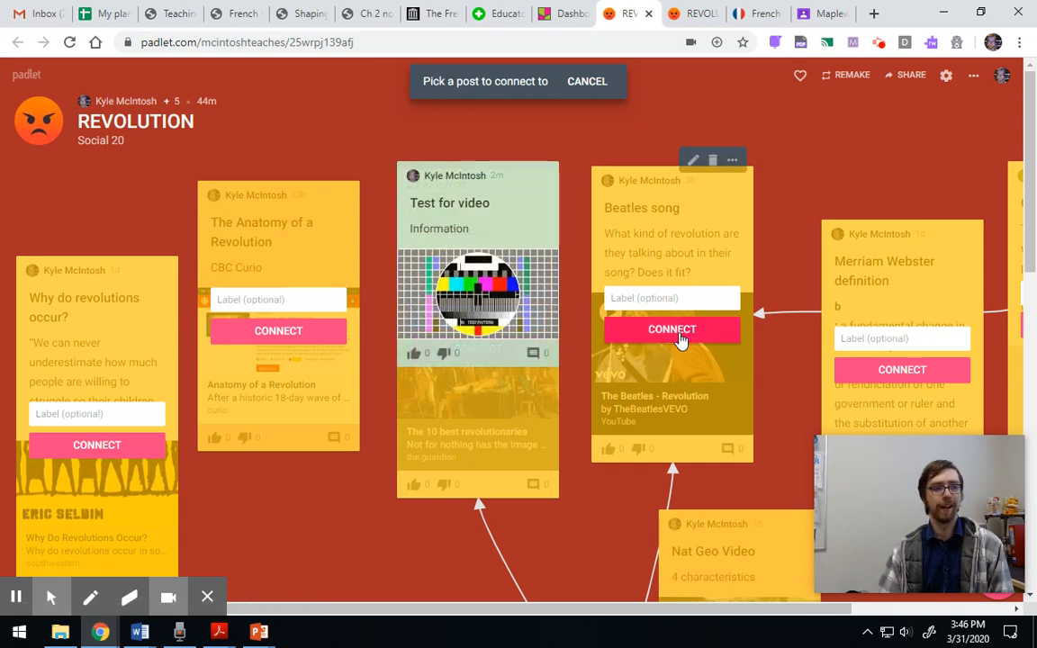
left_click(586, 83)
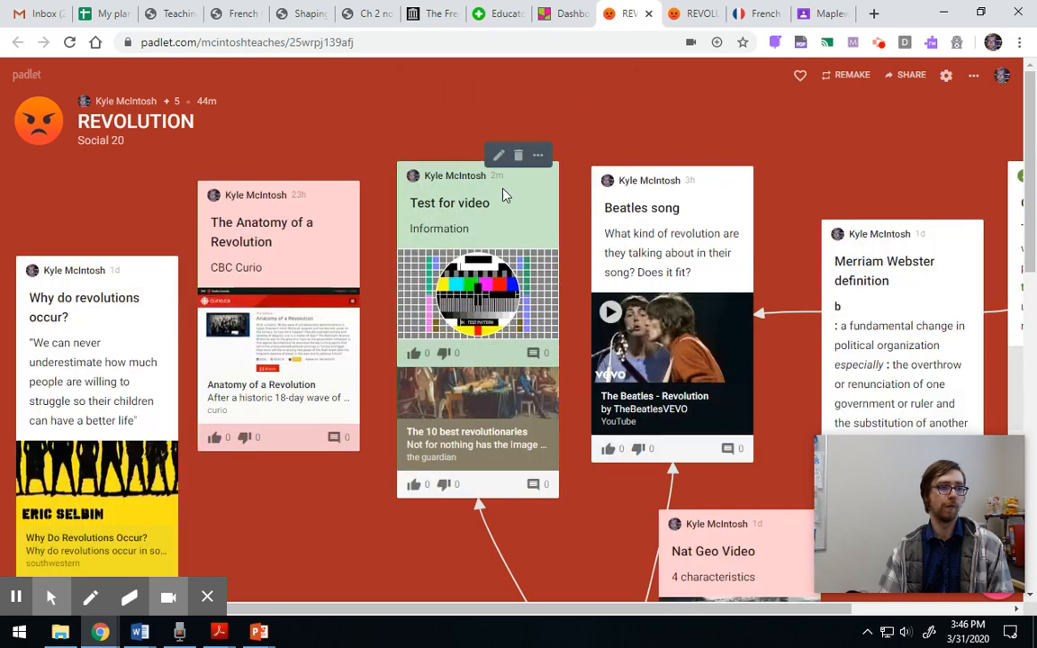
Send the Test for video post to the back and move it between the Famous Revolutionaries and Beatles song posts
left_click(537, 158)
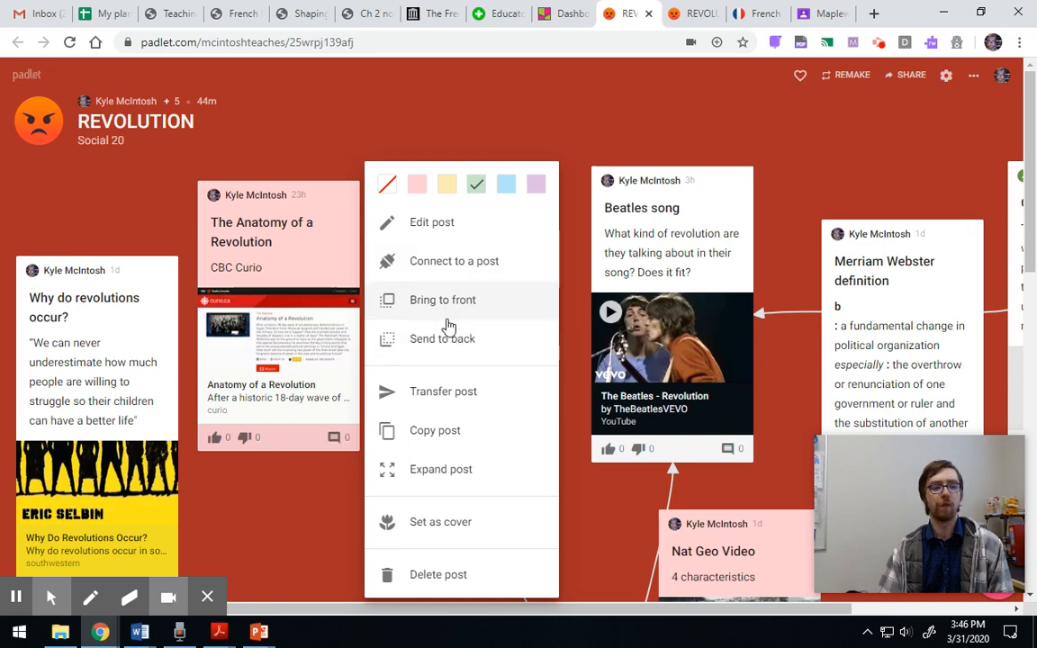
left_click(522, 125)
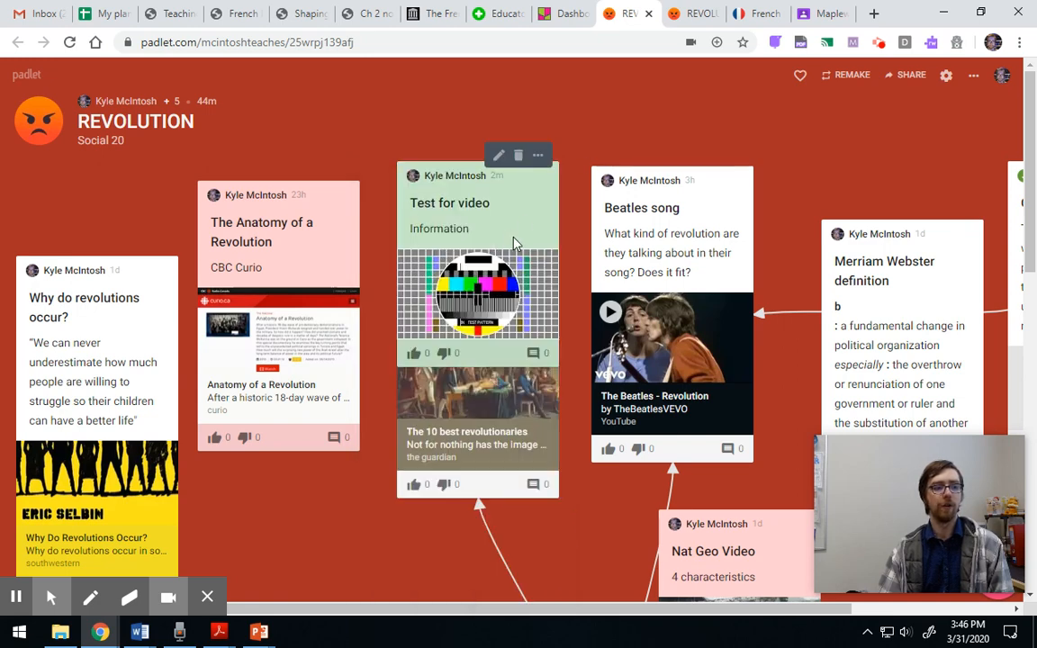
mouse_move(514, 239)
left_mouse_down()
mouse_move(559, 260)
mouse_move(421, 276)
mouse_move(509, 235)
mouse_move(520, 213)
mouse_move(527, 223)
left_mouse_up()
left_click(541, 155)
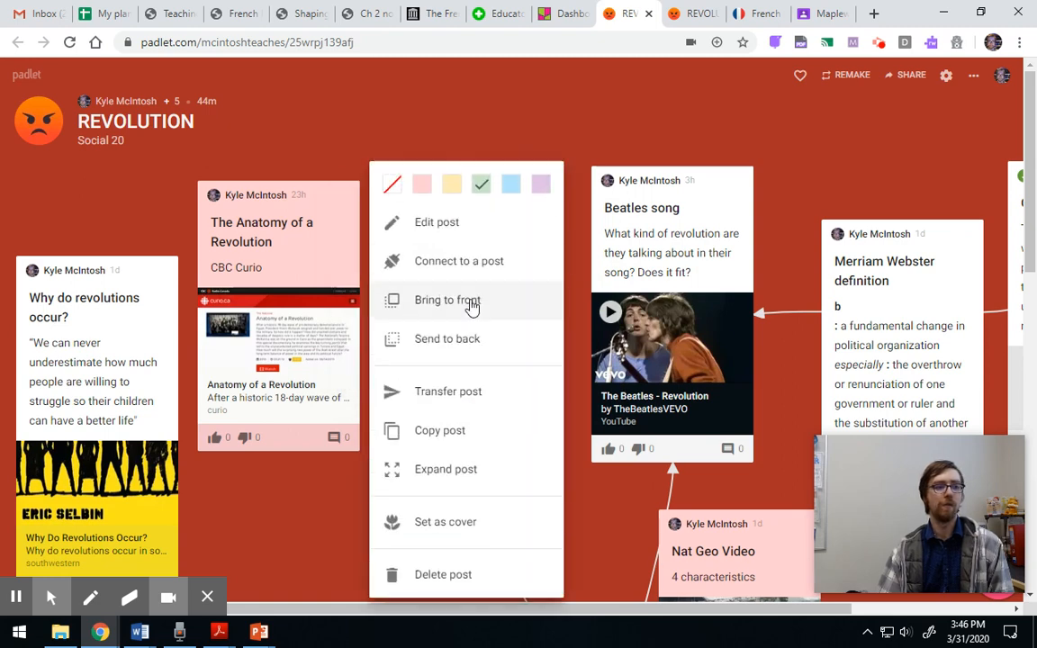
left_click(466, 337)
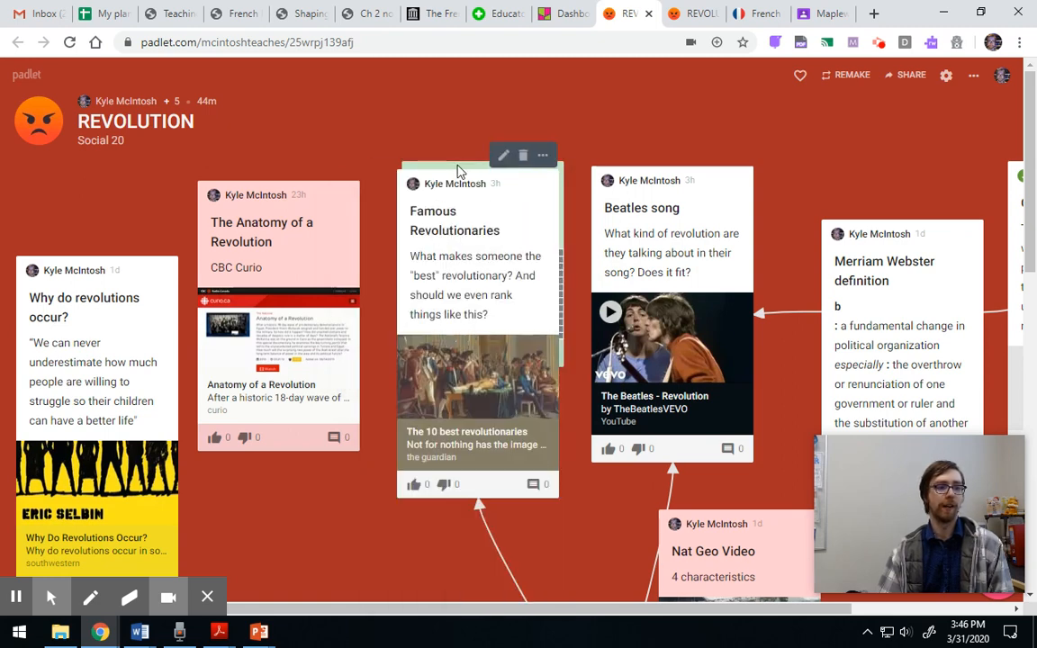
left_click_drag(458, 167, 533, 145)
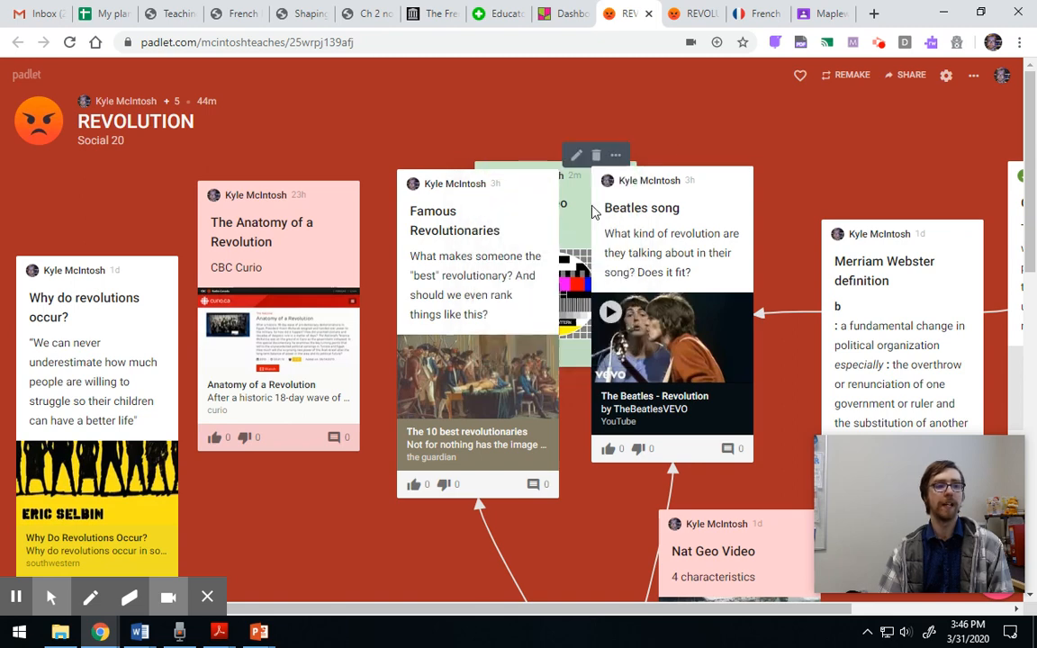
Delete the Test for video post from the padlet
left_click(615, 155)
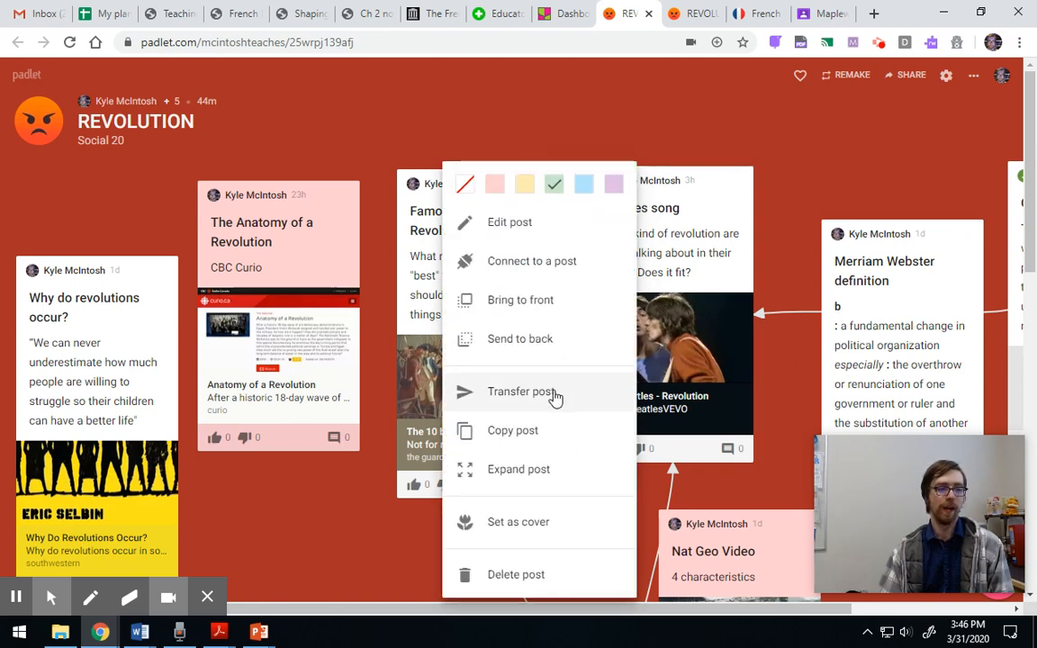
left_click(526, 583)
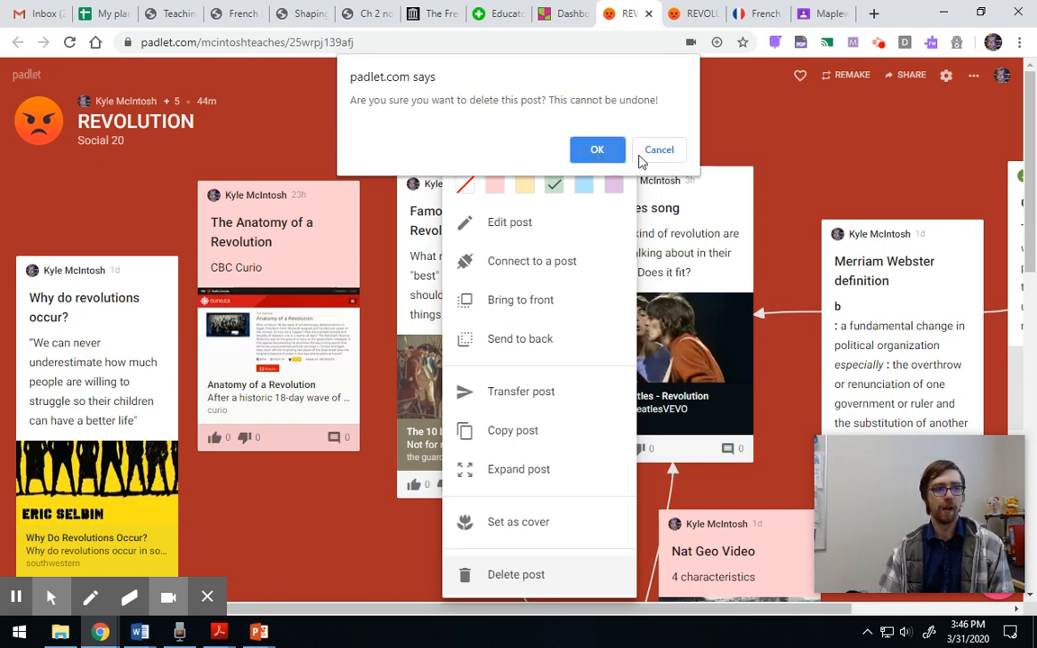
left_click(594, 155)
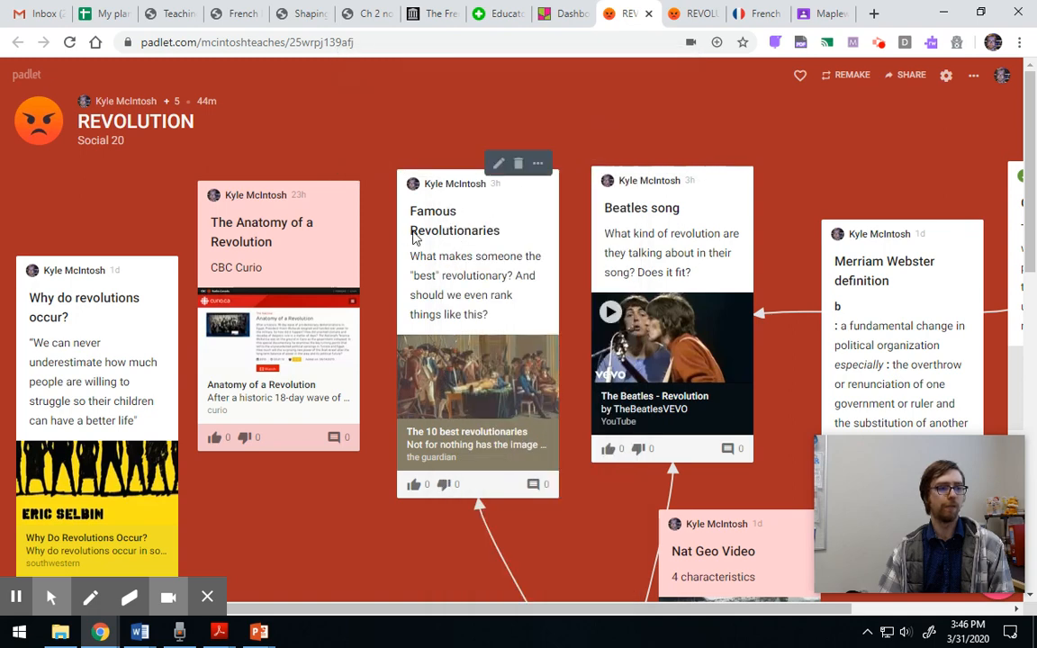
Create a post overlapping The Anatomy of a Revolution and Famous Revolutionaries, titled with the teacher's surname followed by "submission"
double_click(375, 284)
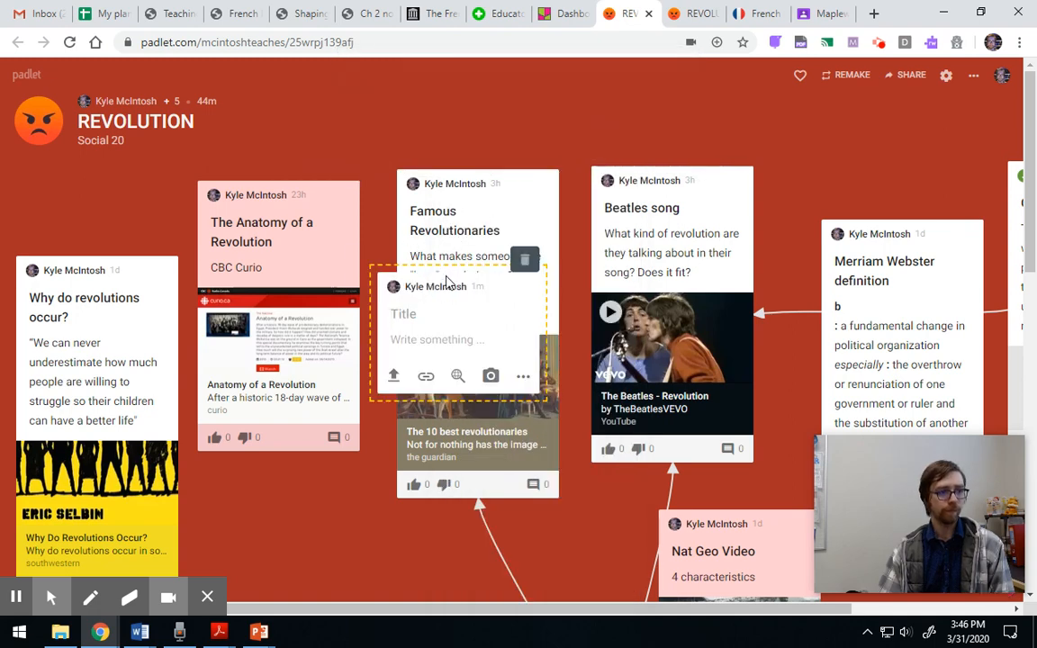
left_click_drag(504, 293, 462, 162)
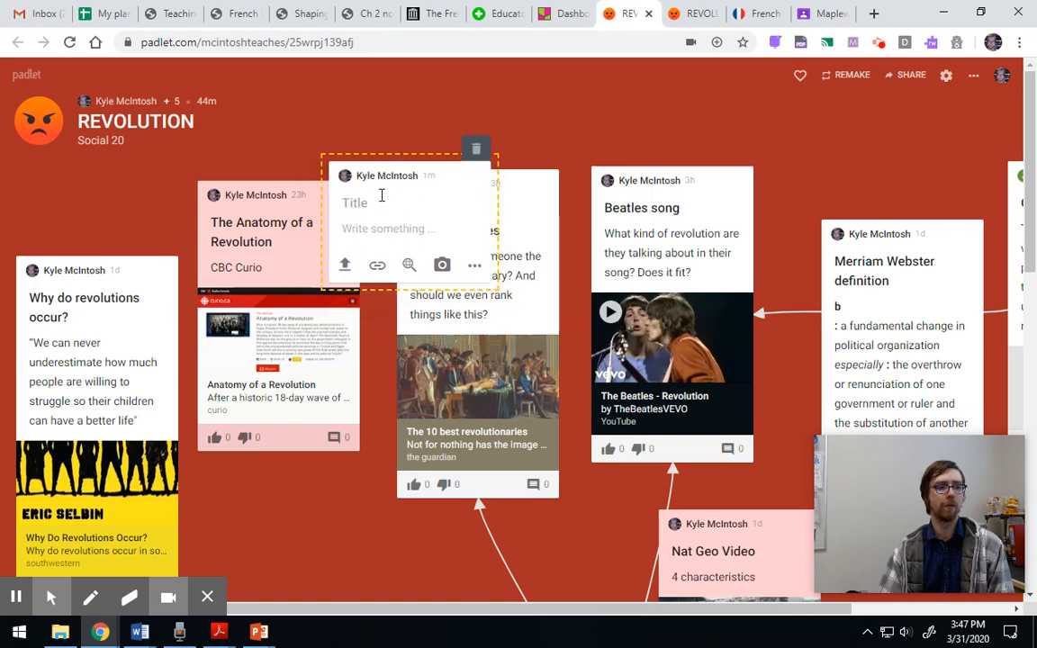
type("McI")
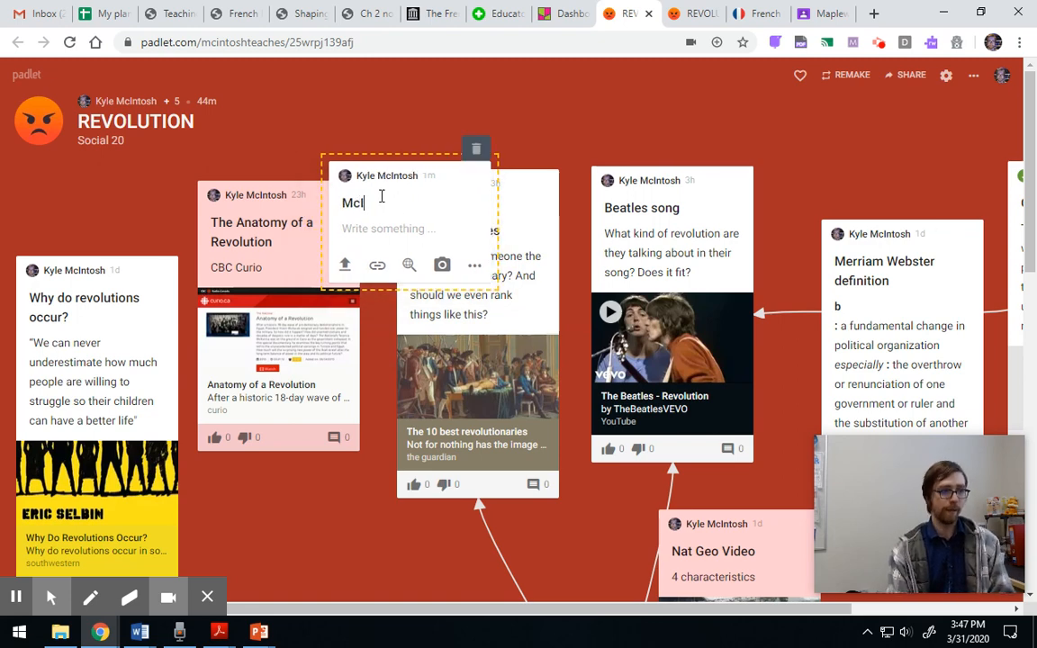
type("ntosh submission")
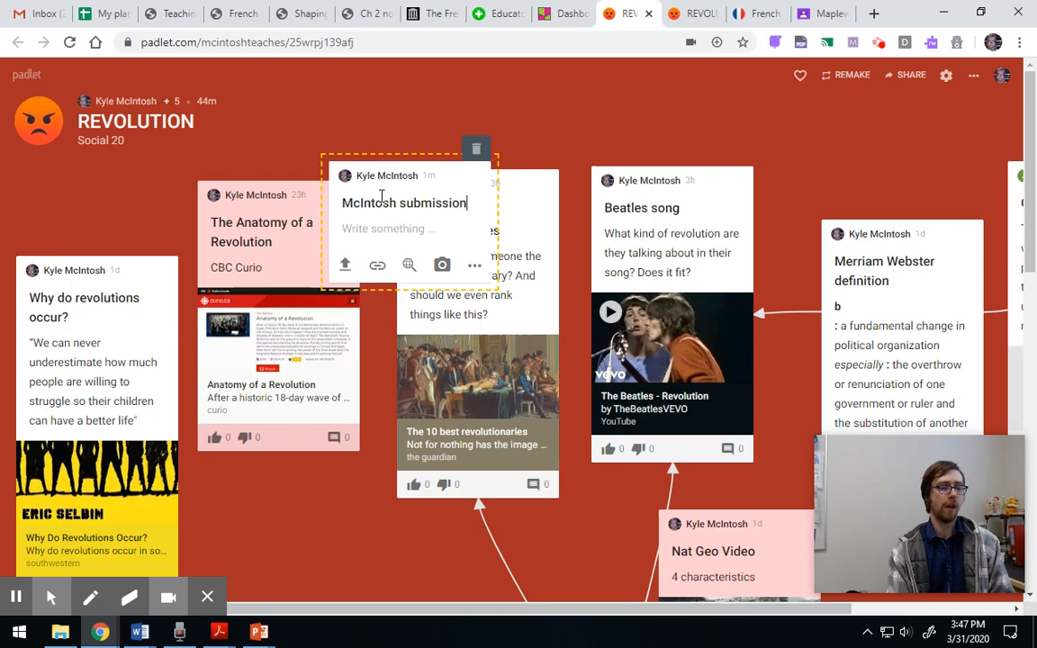
Start adding a link to the submission post and copy the shareable link of the Google Docs file French Revolution Factors Note Taking Assignment Part 1 of 2
left_click(377, 265)
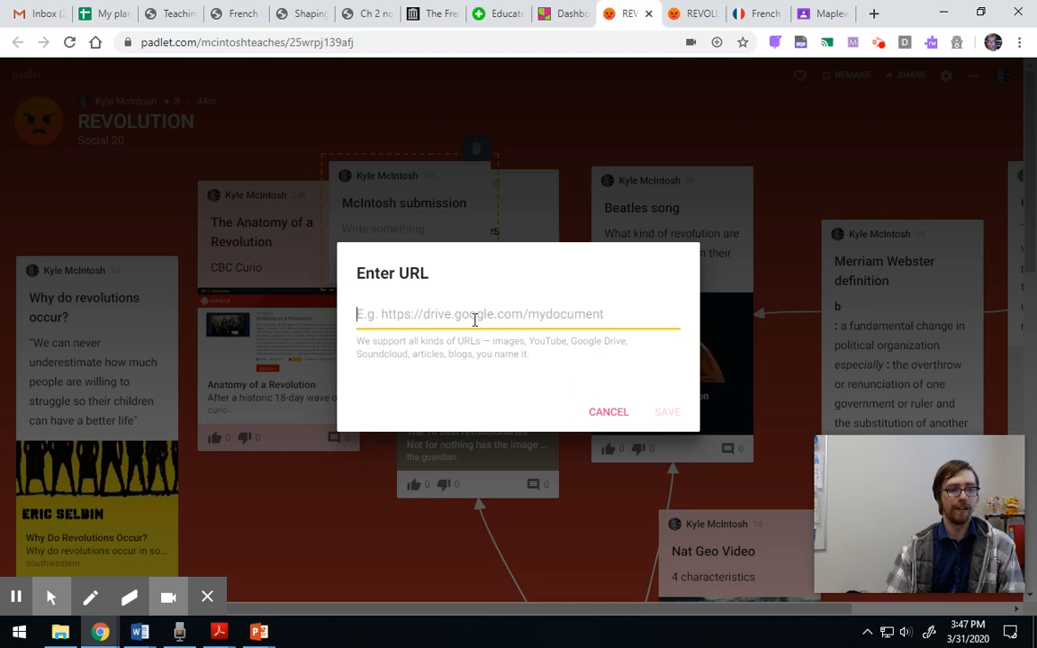
left_click(874, 14)
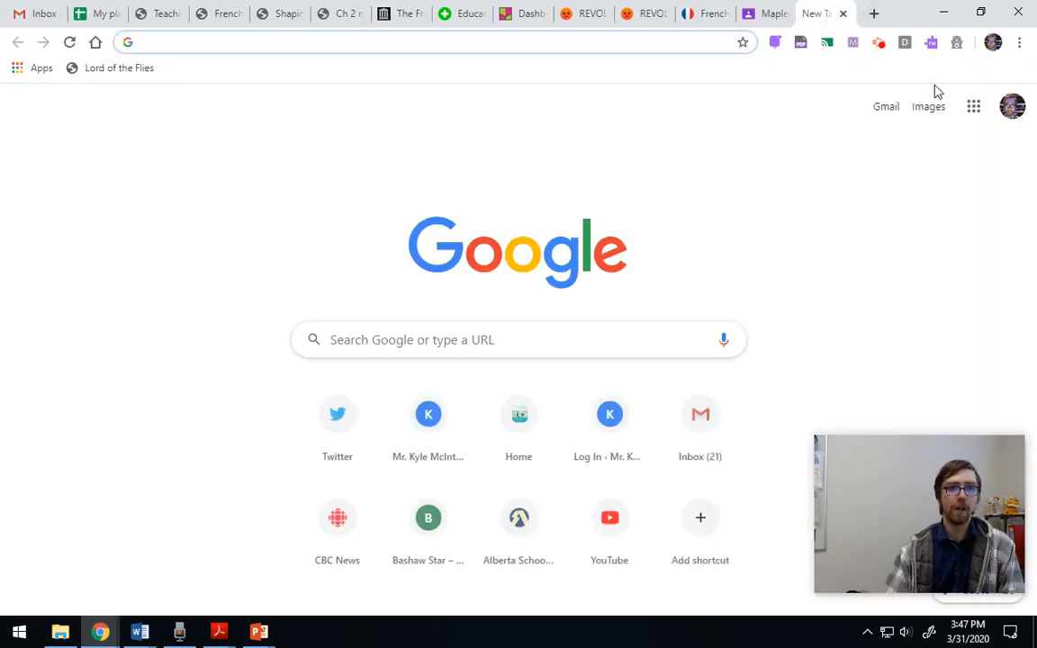
left_click(975, 108)
left_click(894, 293)
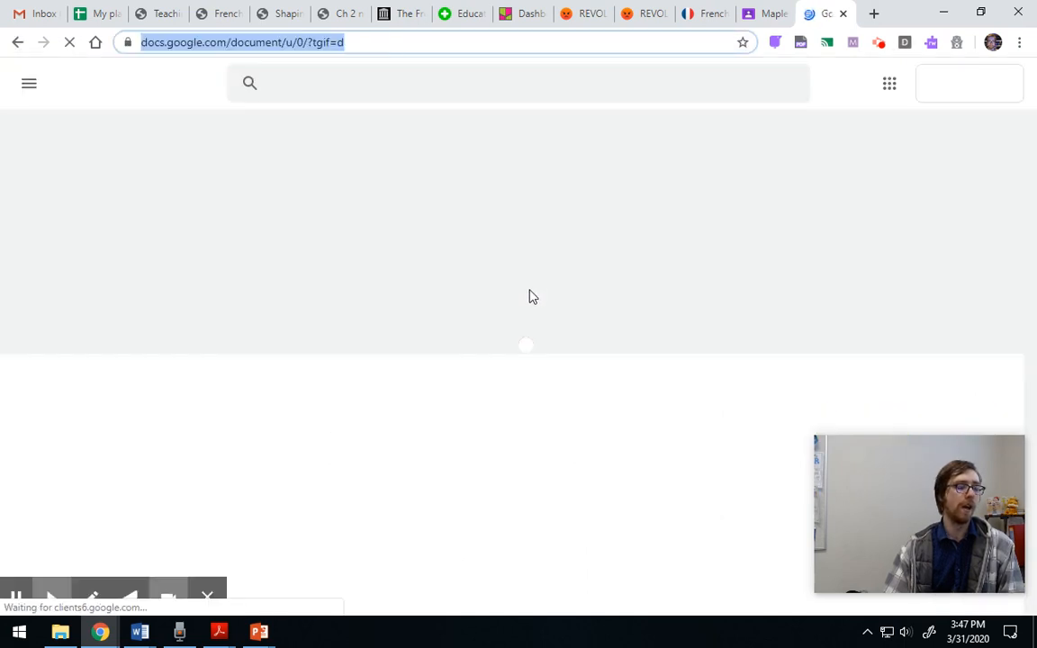
left_click(267, 470)
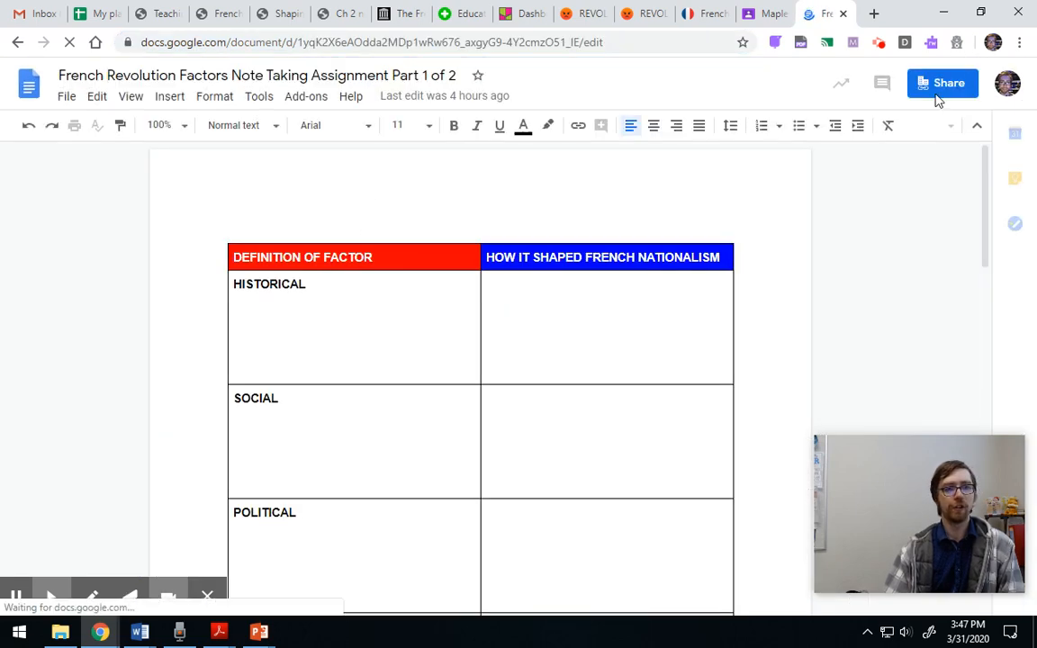
left_click(936, 92)
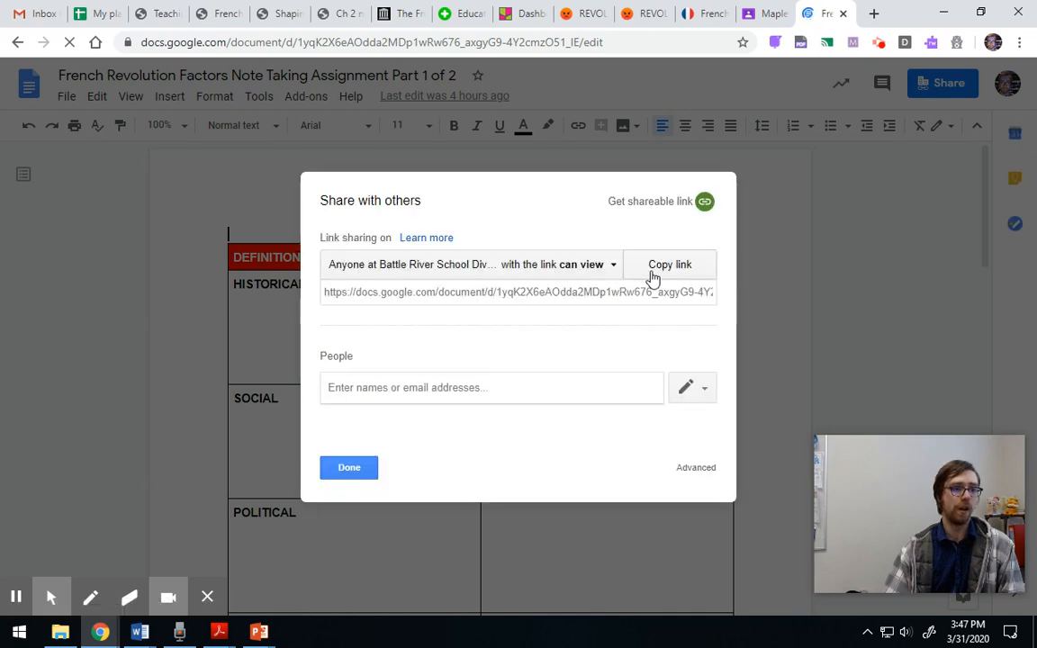
left_click(664, 266)
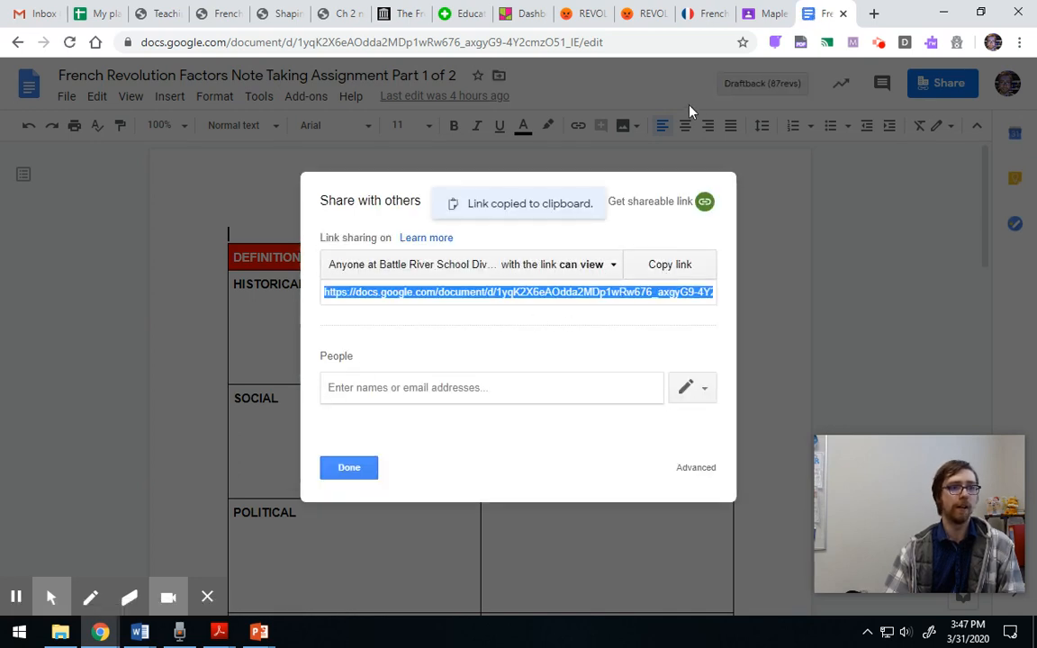
Return to the REVOLUTION padlet and attach the copied Google Docs link to the submission post
left_click(591, 13)
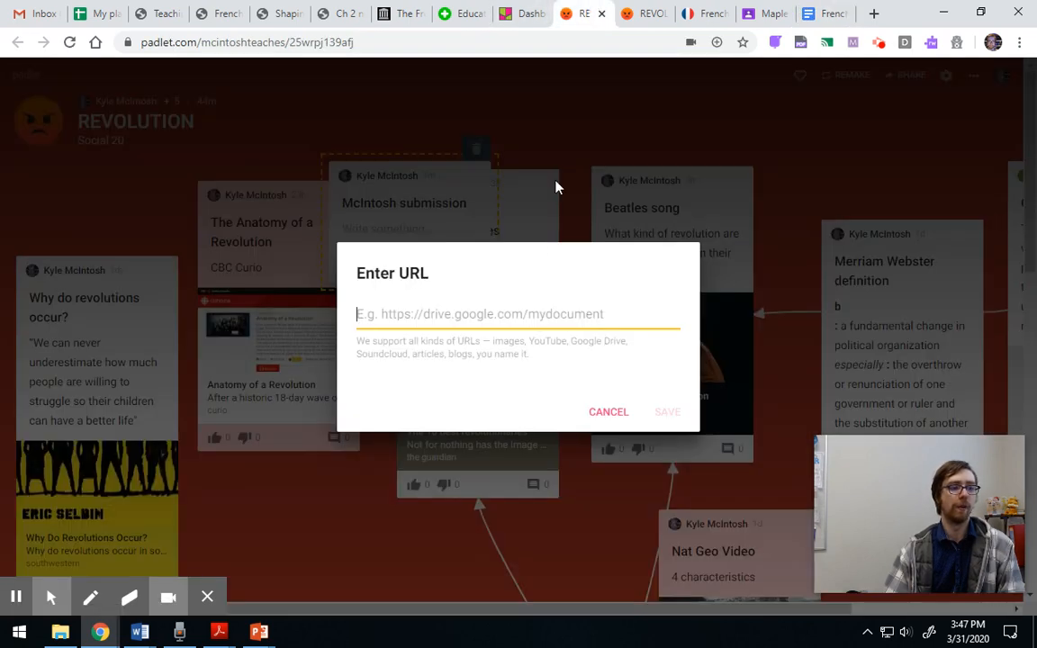
key("ctrl+v")
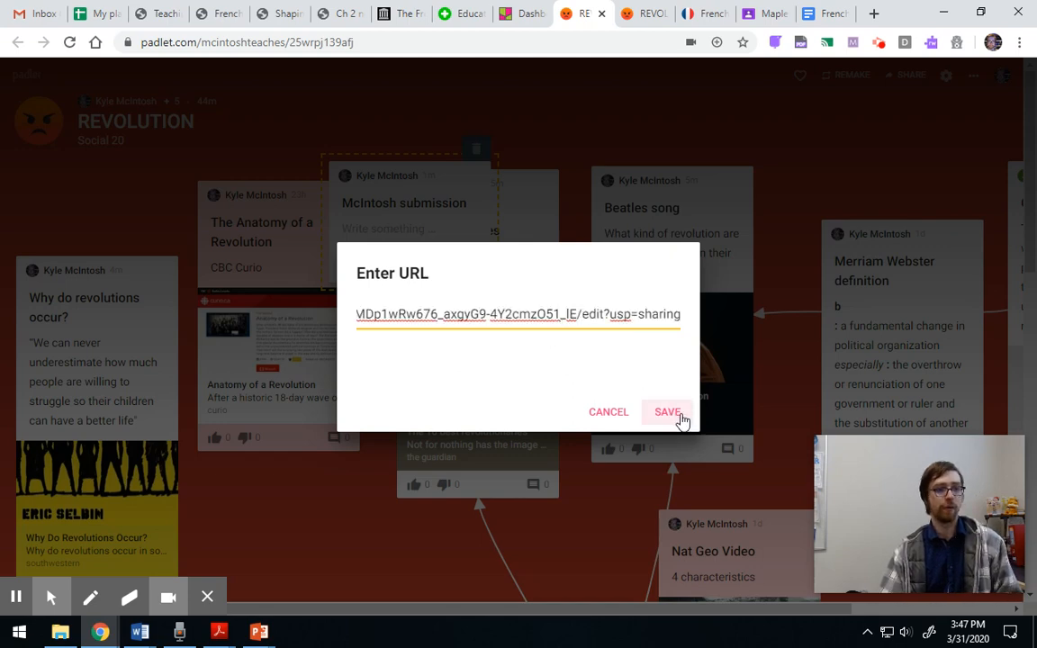
left_click(667, 412)
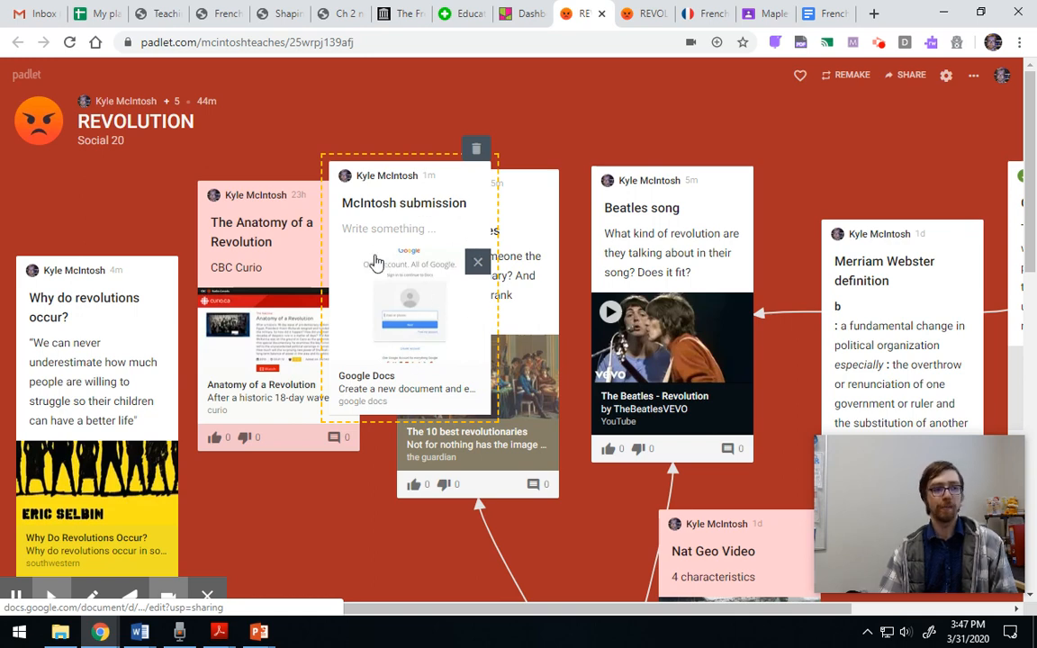
Preview the document attached to the submission post, and view the Curio page linked in The Anatomy of a Revolution post
left_click(404, 325)
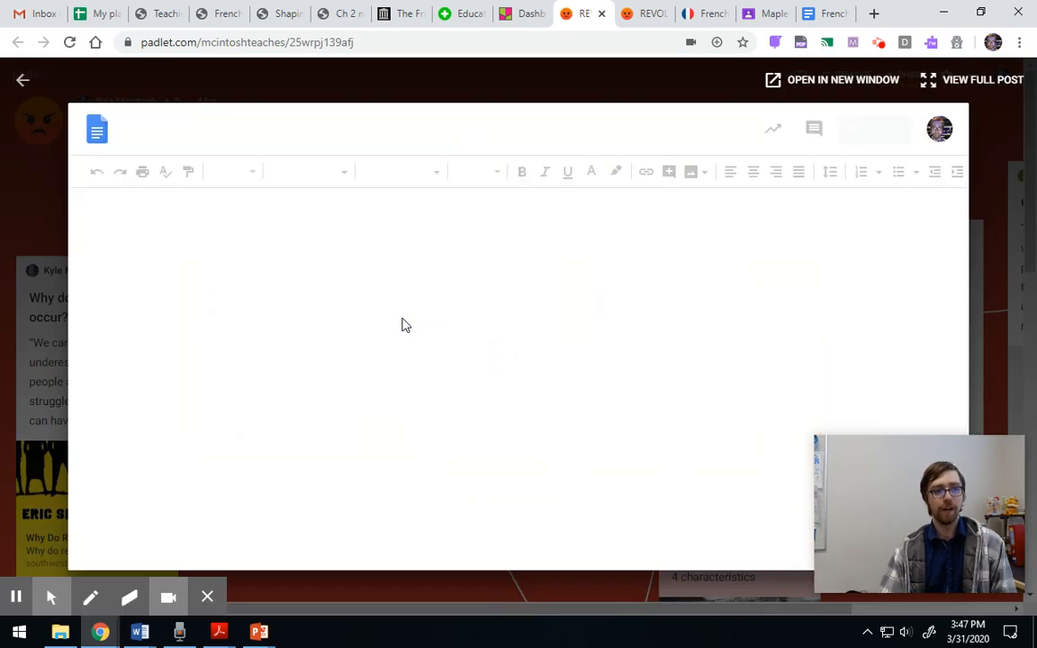
scroll(409, 315, "down", 2)
left_click(412, 323)
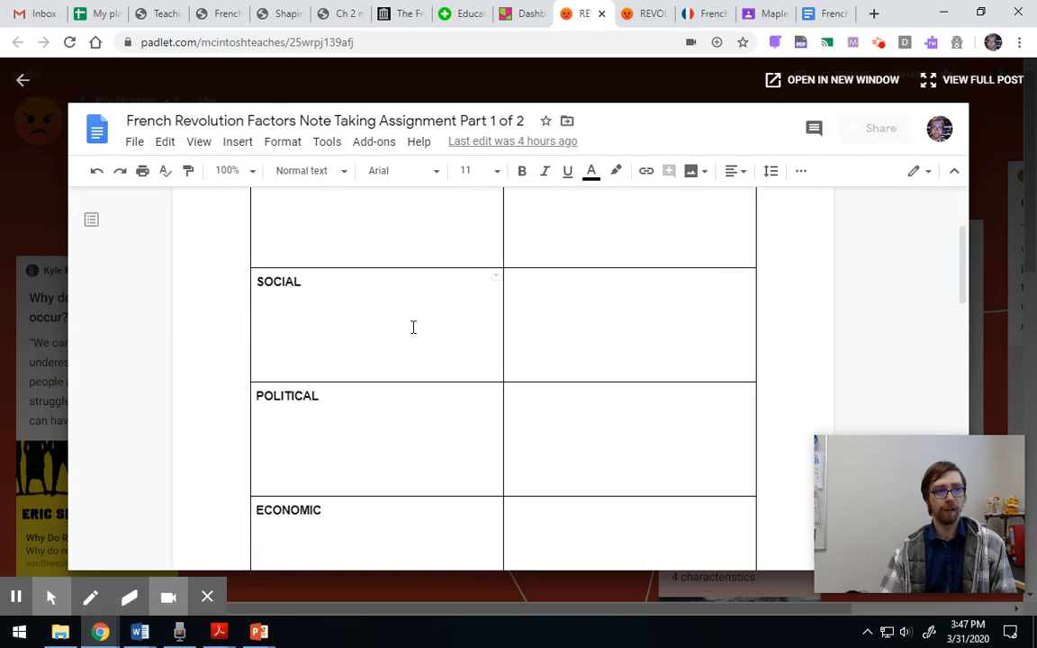
left_click(24, 80)
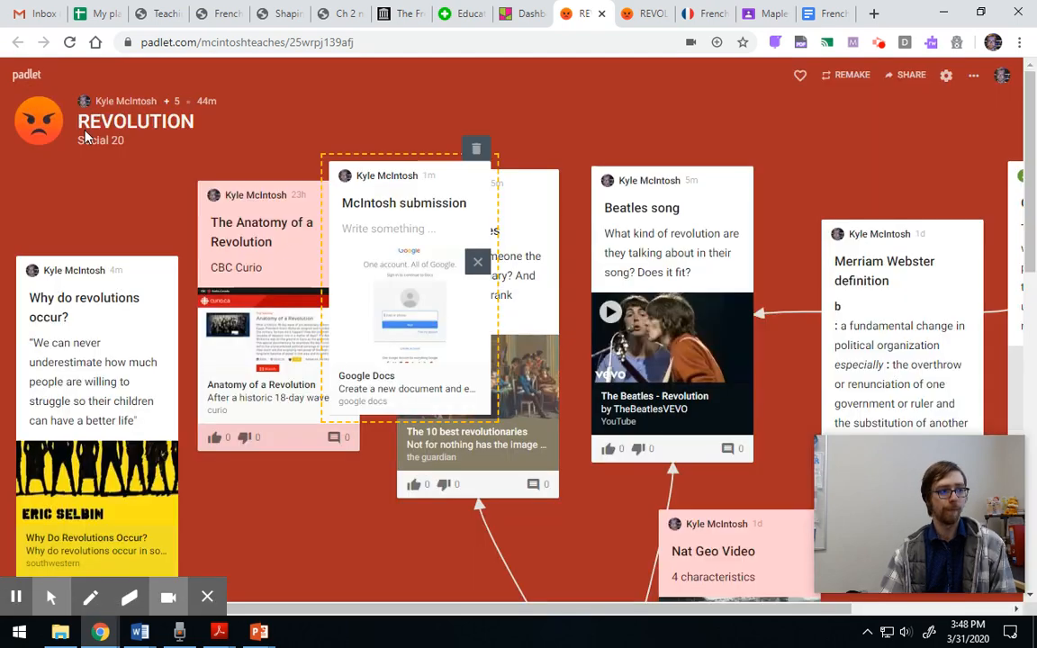
left_click(281, 365)
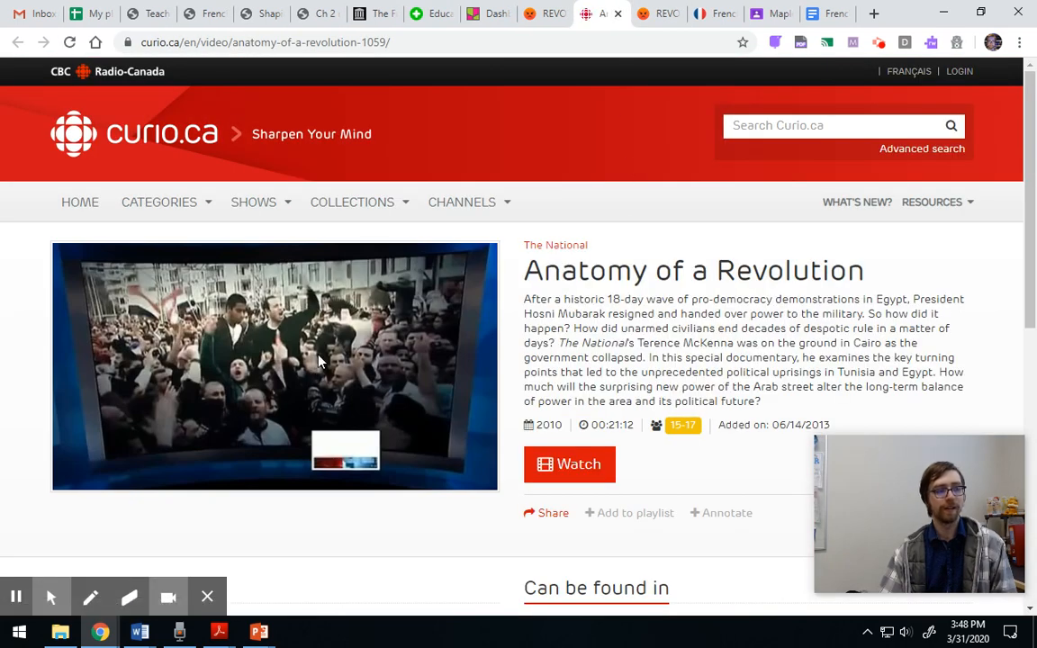
left_click(619, 14)
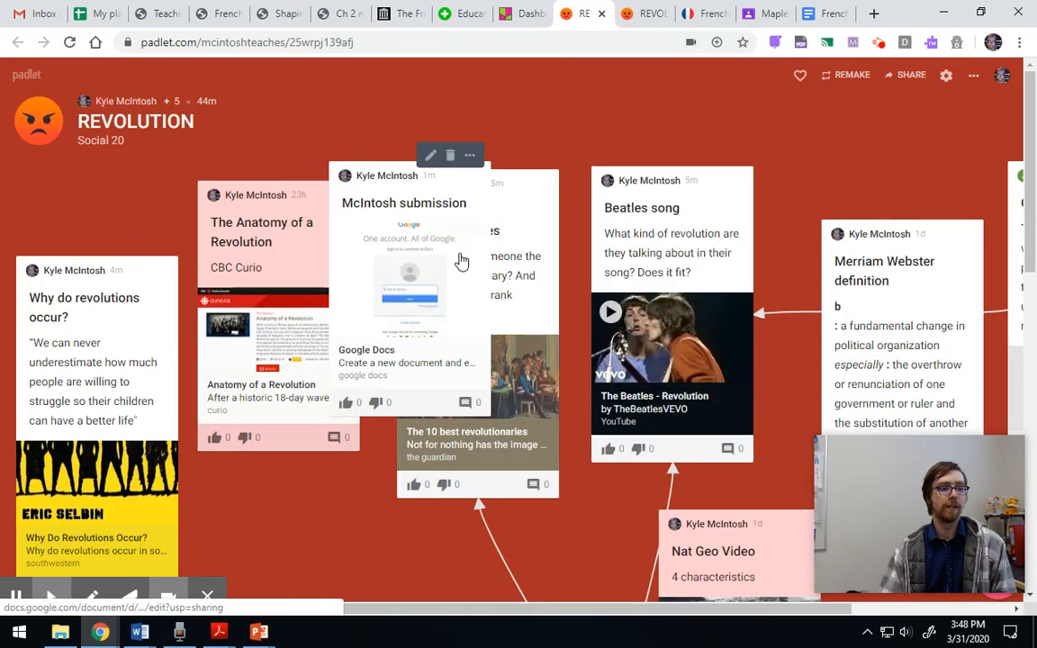
Move the submission post clear of Famous Revolutionaries and look through that post's Guardian article, The 10 best revolutionaries
left_click_drag(461, 261, 334, 458)
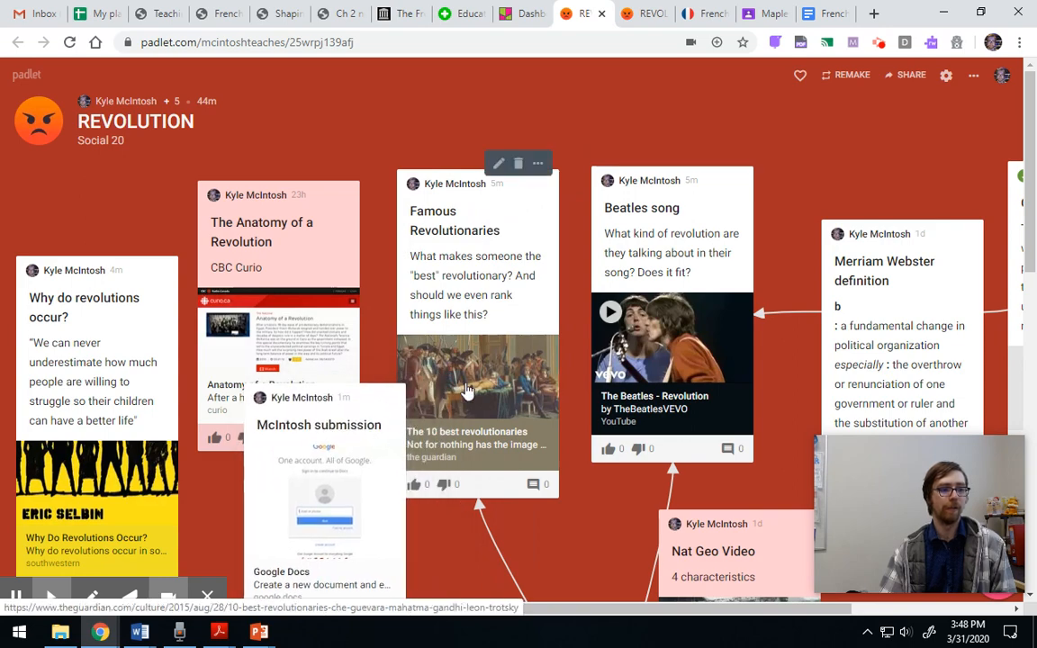
left_click(469, 369)
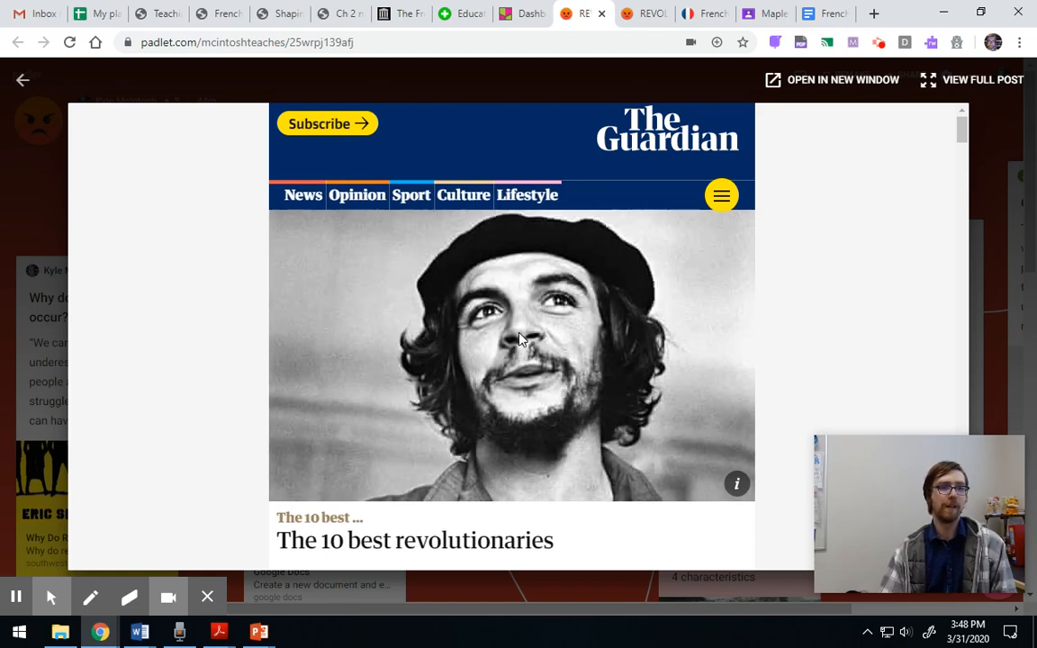
scroll(518, 340, "down", 1)
scroll(518, 340, "down", 15)
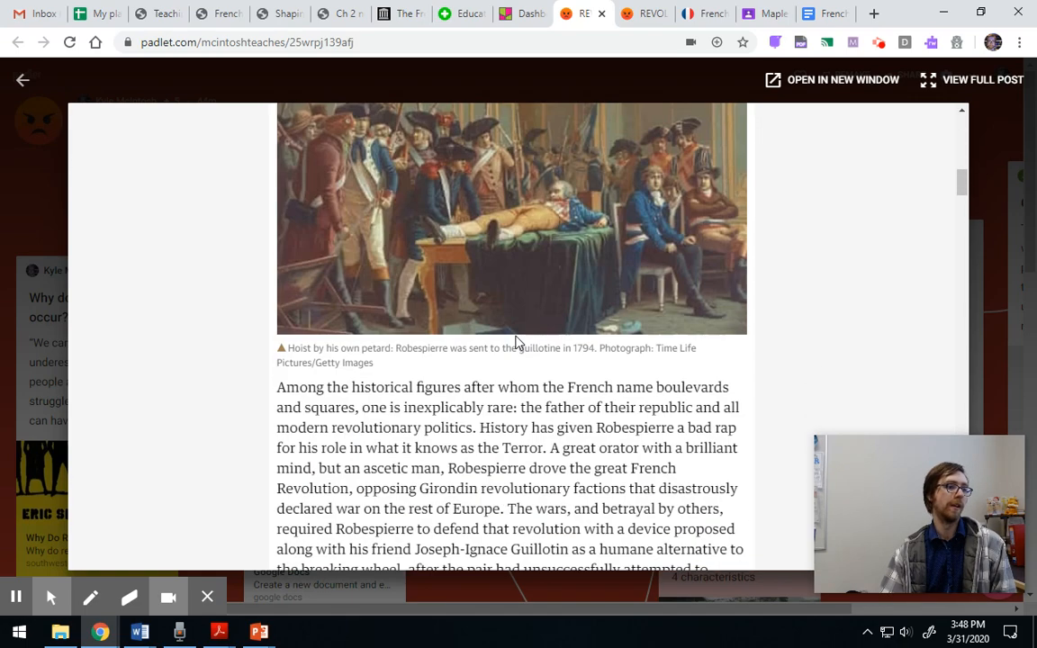
scroll(517, 342, "down", 3)
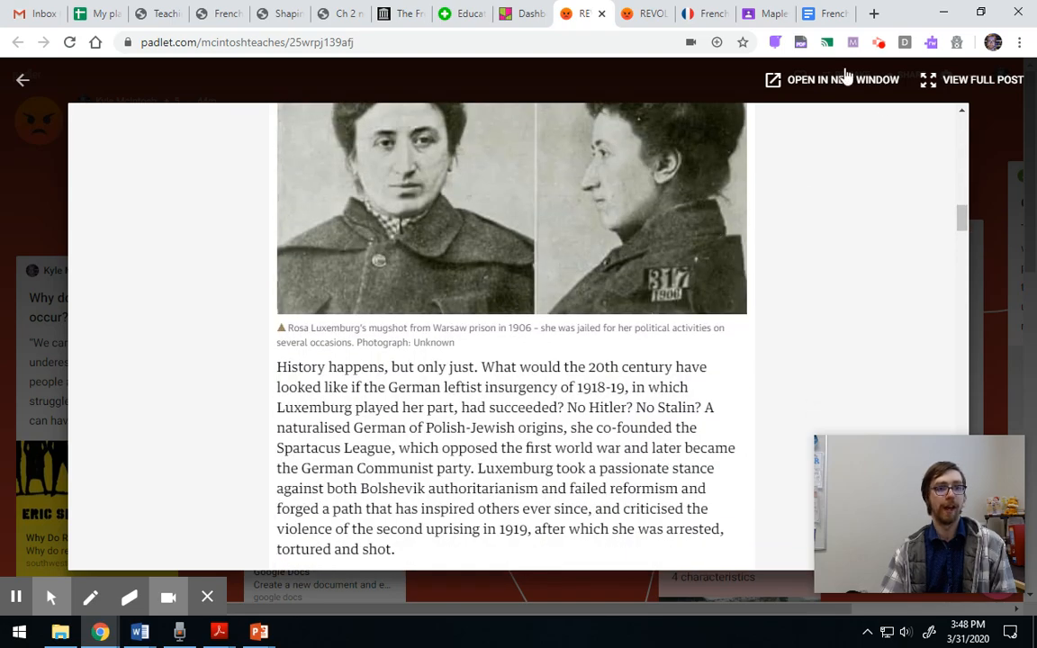
scroll(560, 362, "up", 6)
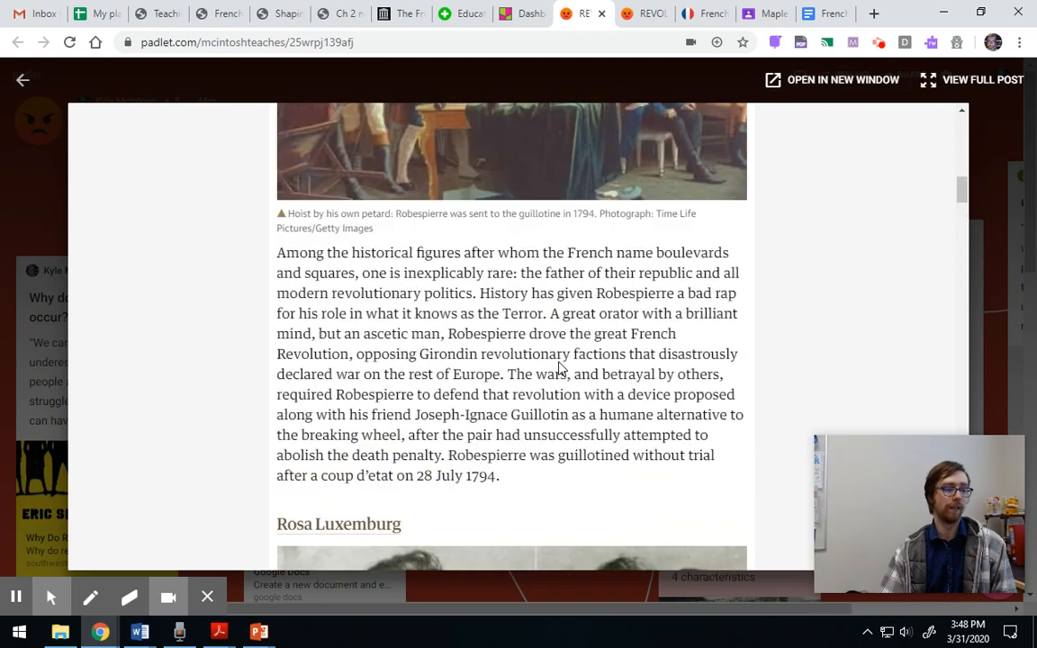
scroll(560, 368, "up", 5)
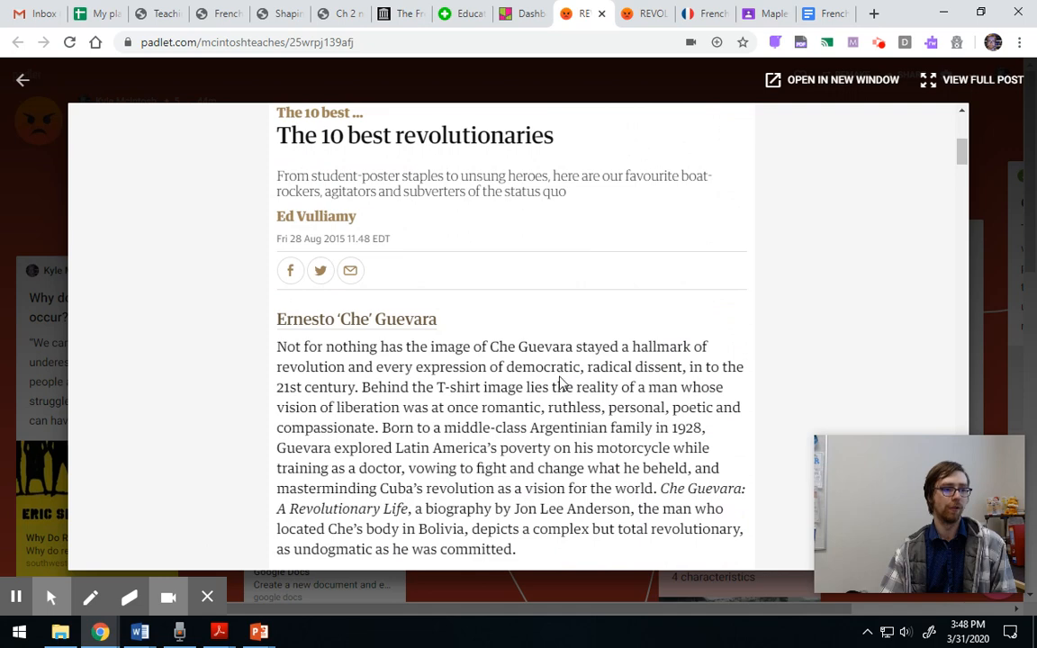
left_click(24, 84)
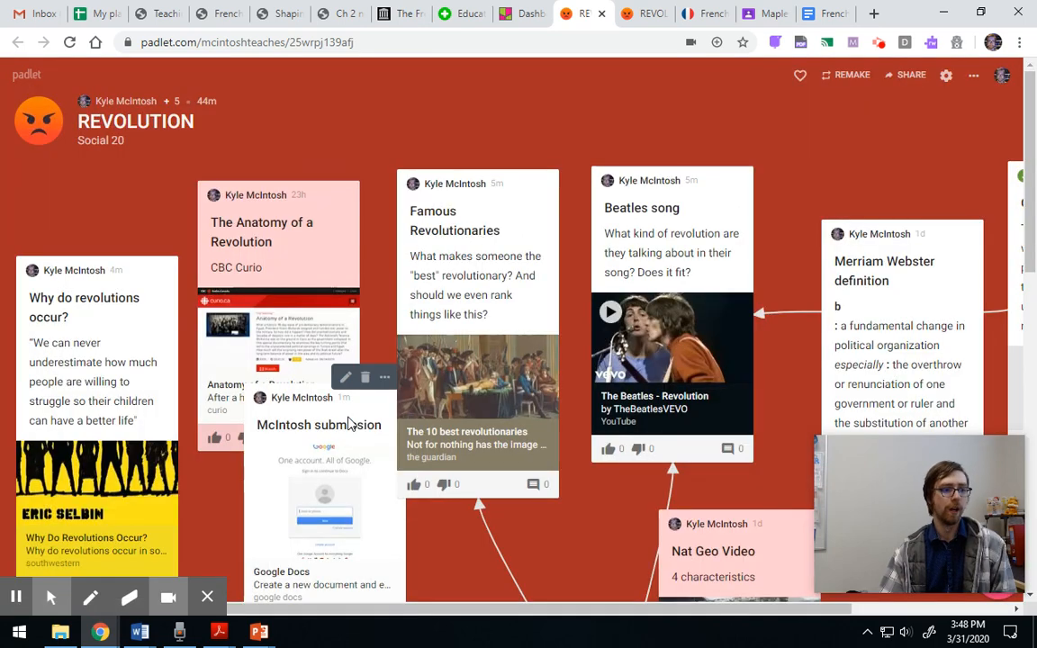
Move the submission post up over The Anatomy of a Revolution post and delete it from the REVOLUTION padlet
left_click_drag(351, 434, 352, 163)
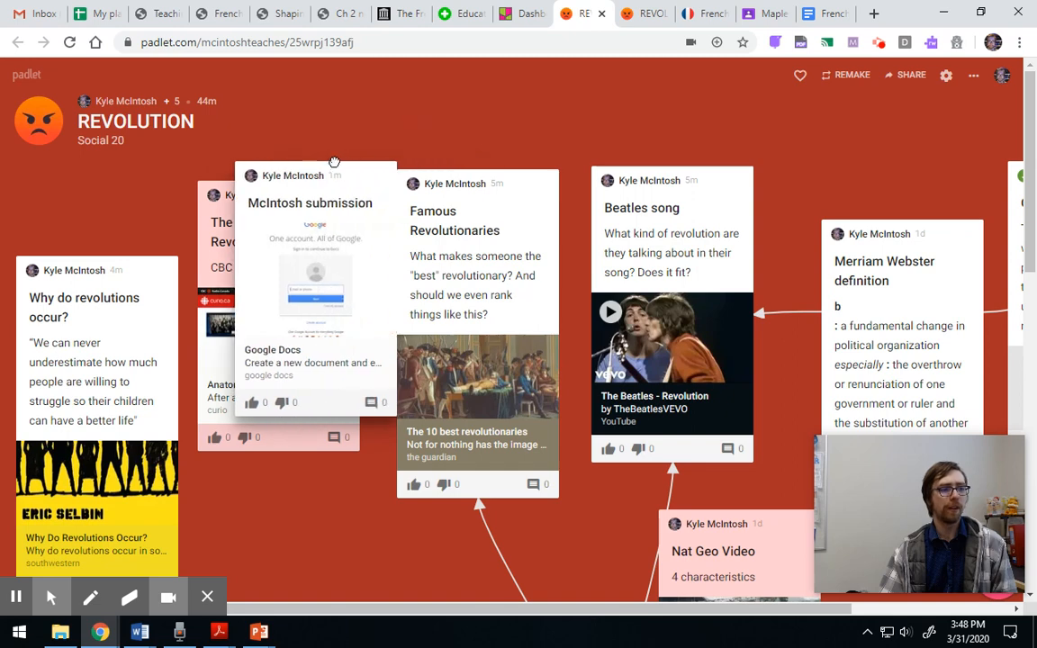
left_click(378, 169)
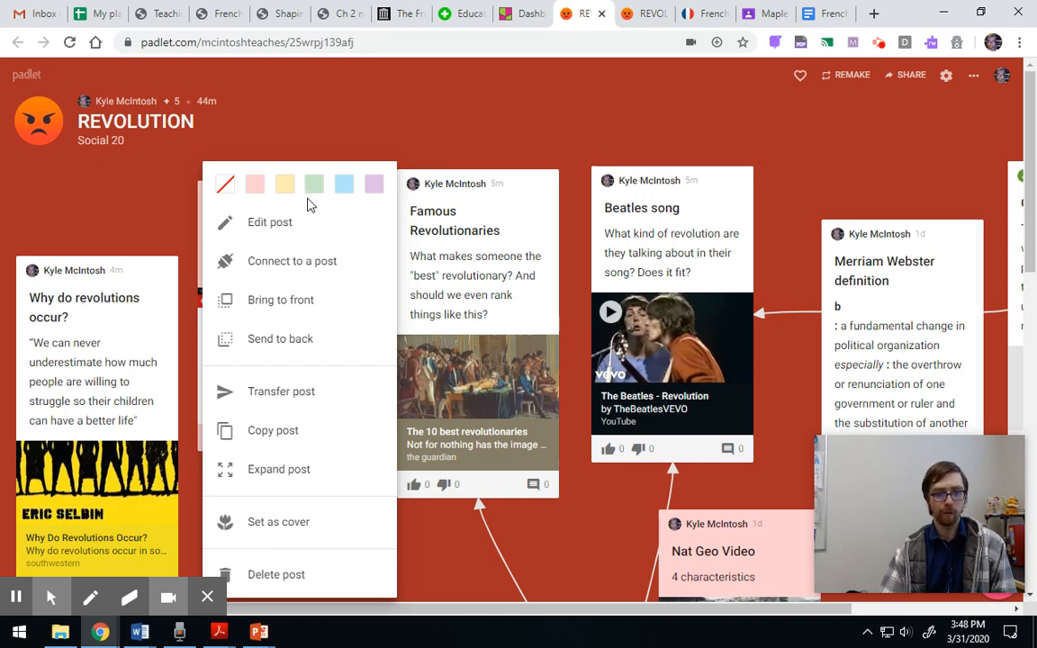
left_click(328, 590)
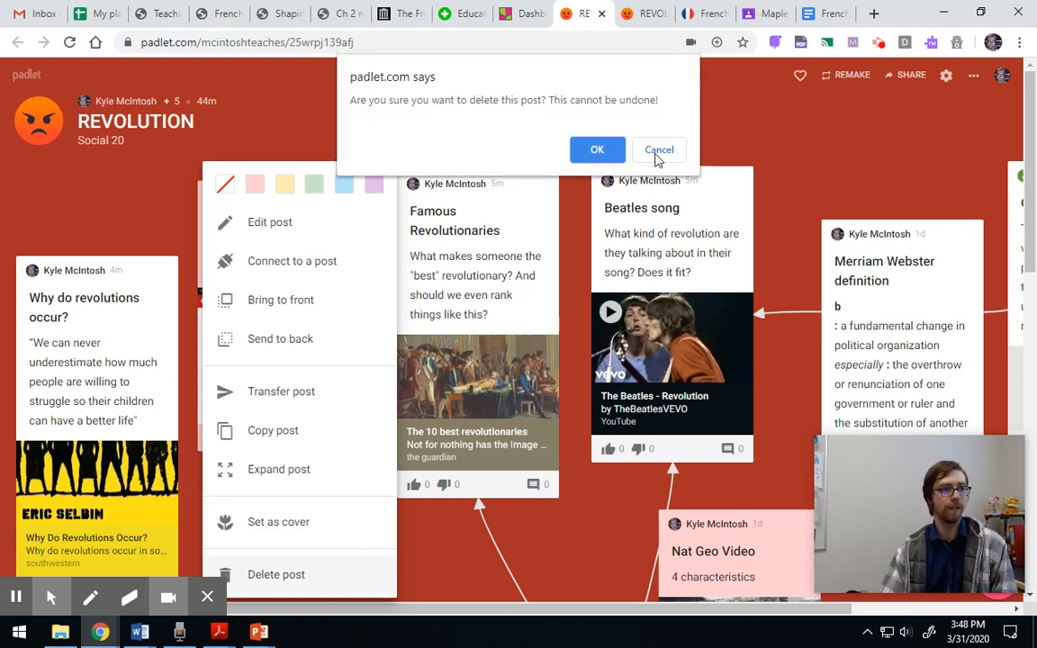
left_click(608, 155)
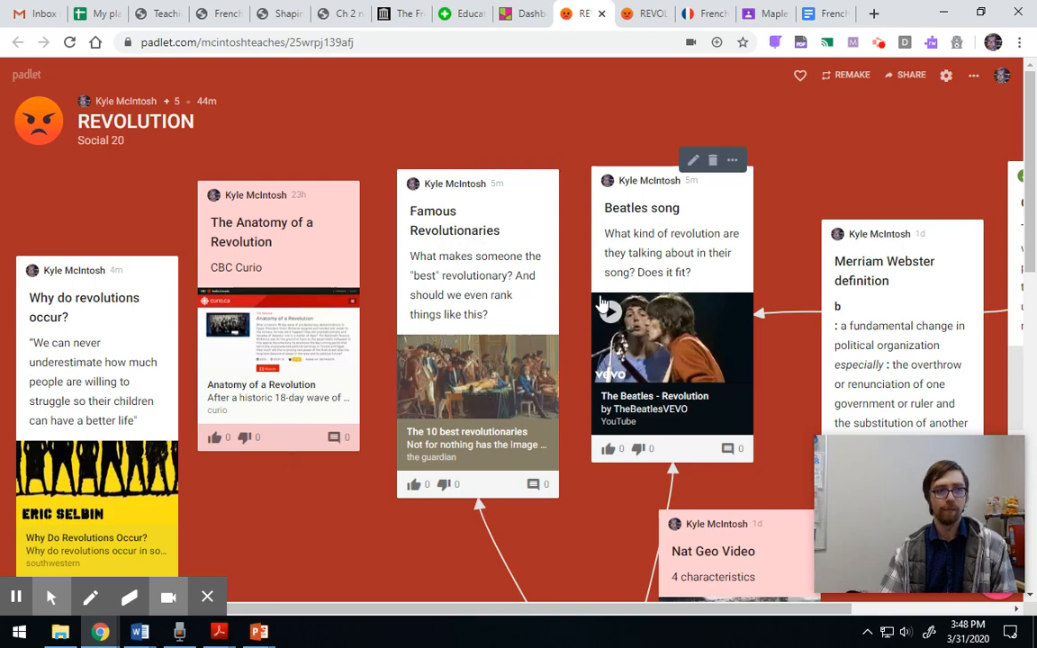
Switch to the French Revolution padlet and try starting blank posts in the Pre Revolution and Help me! columns, discarding each
left_click(704, 13)
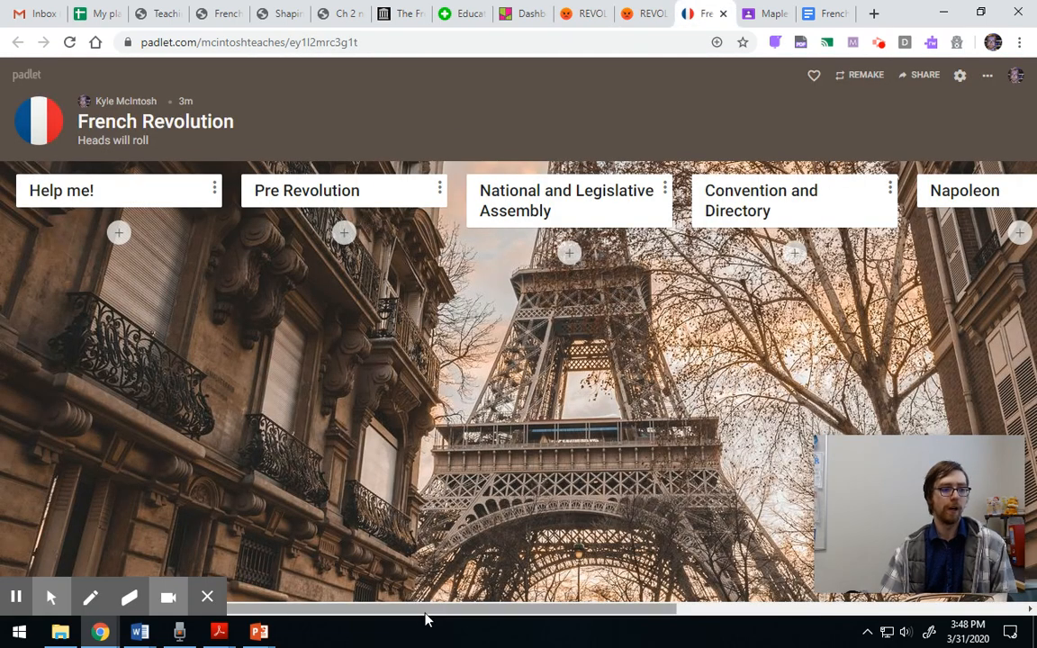
left_click_drag(425, 610, 350, 609)
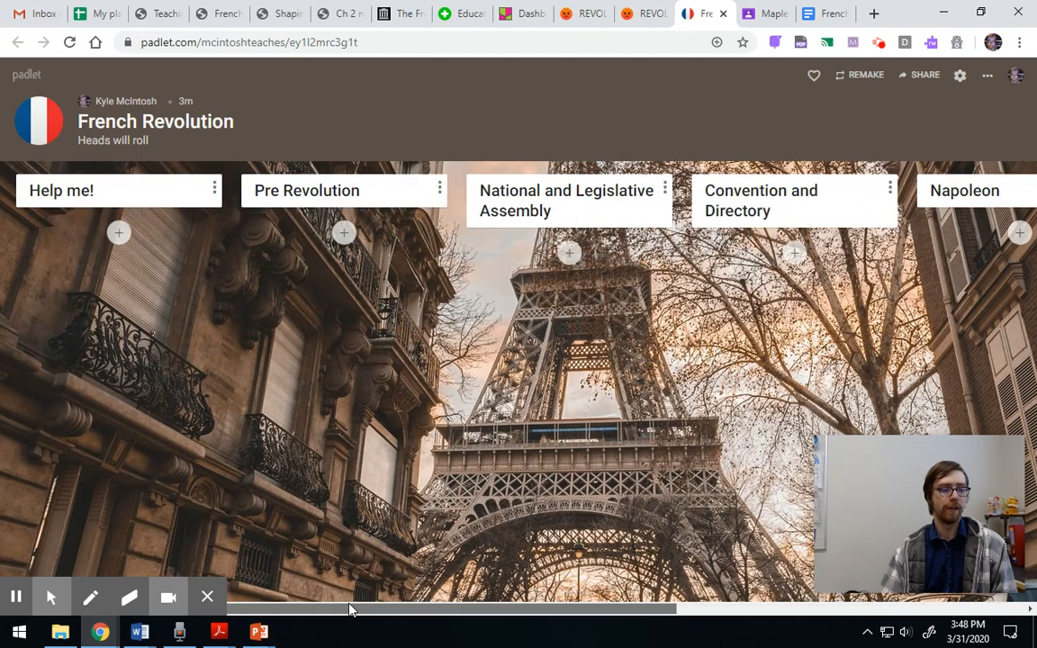
left_click(346, 232)
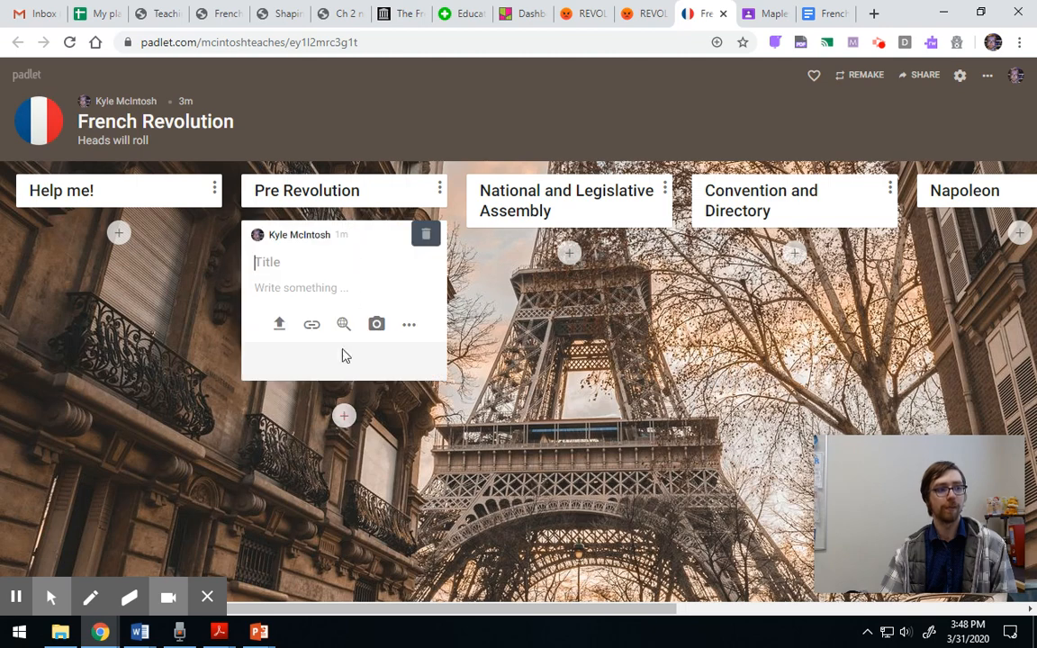
left_click(384, 136)
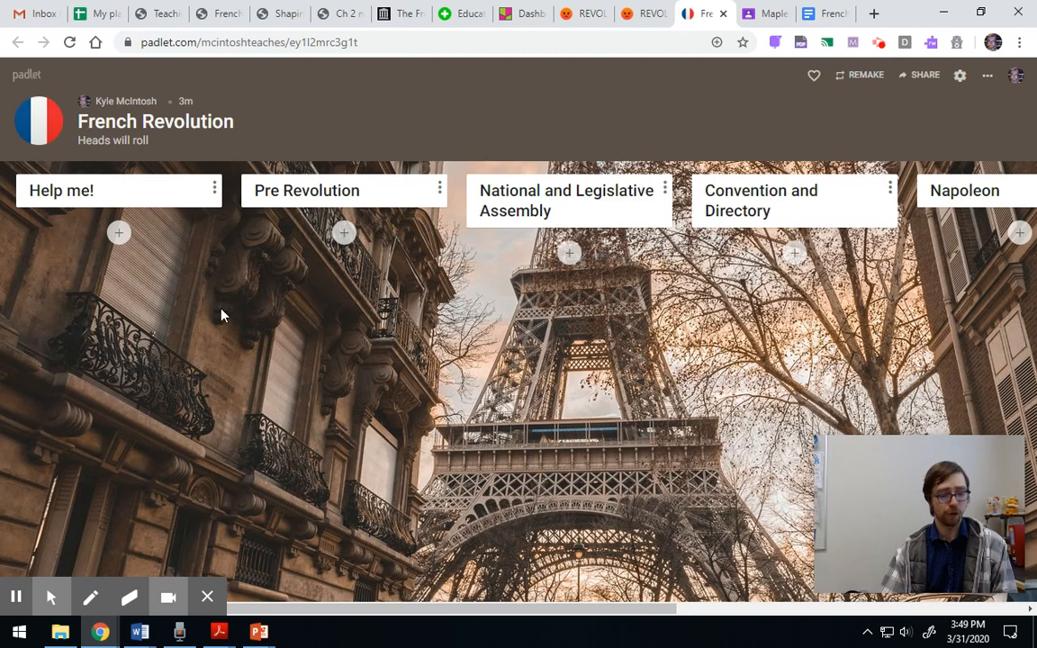
left_click(118, 234)
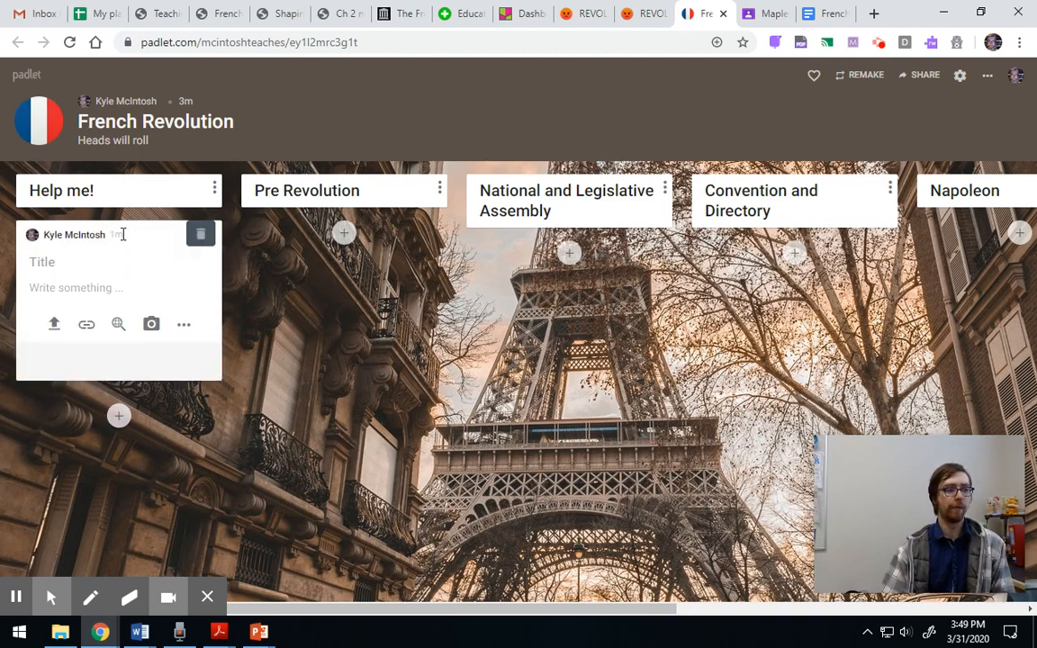
left_click(282, 133)
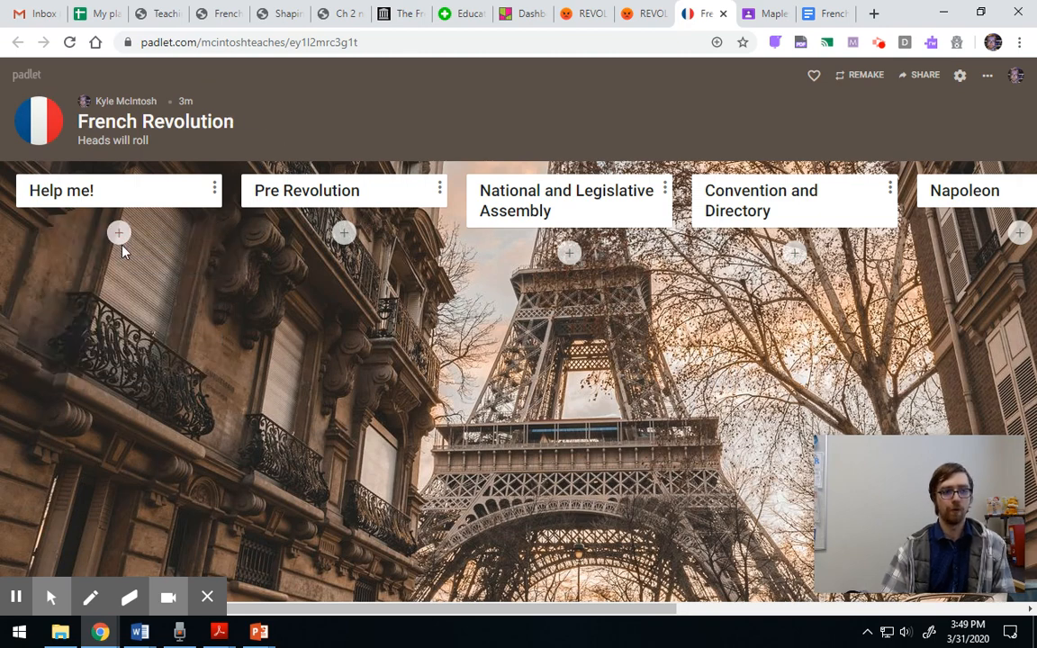
View the comments of the Famous Revolutionaries post on the REVOLUTION padlet, and return to the French Revolution padlet
left_click(589, 13)
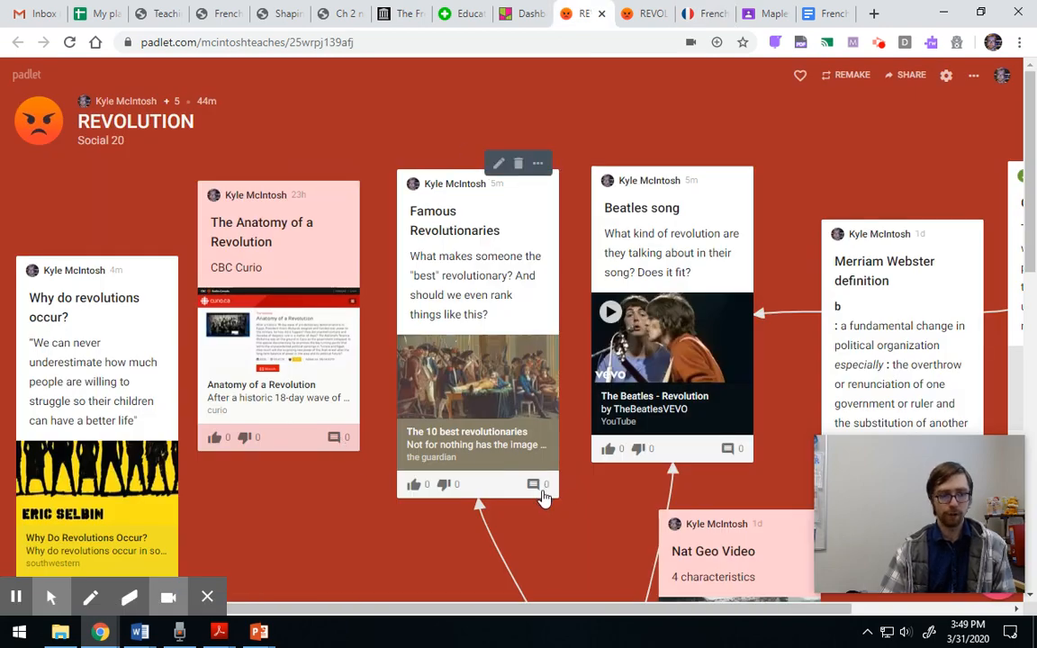
scroll(546, 523, "down", 2)
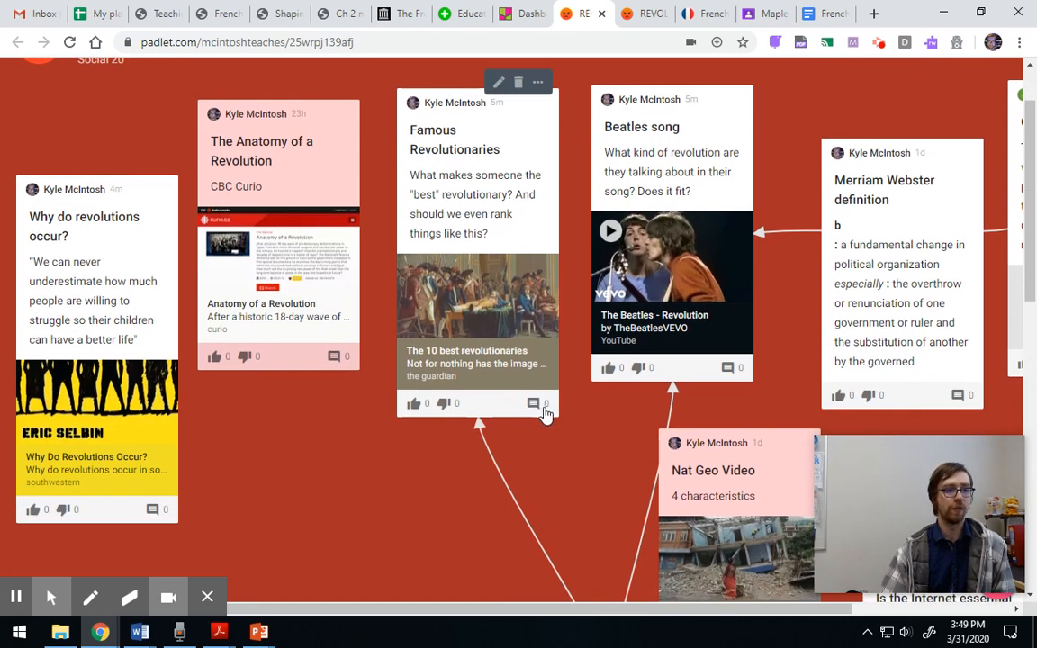
left_click(544, 407)
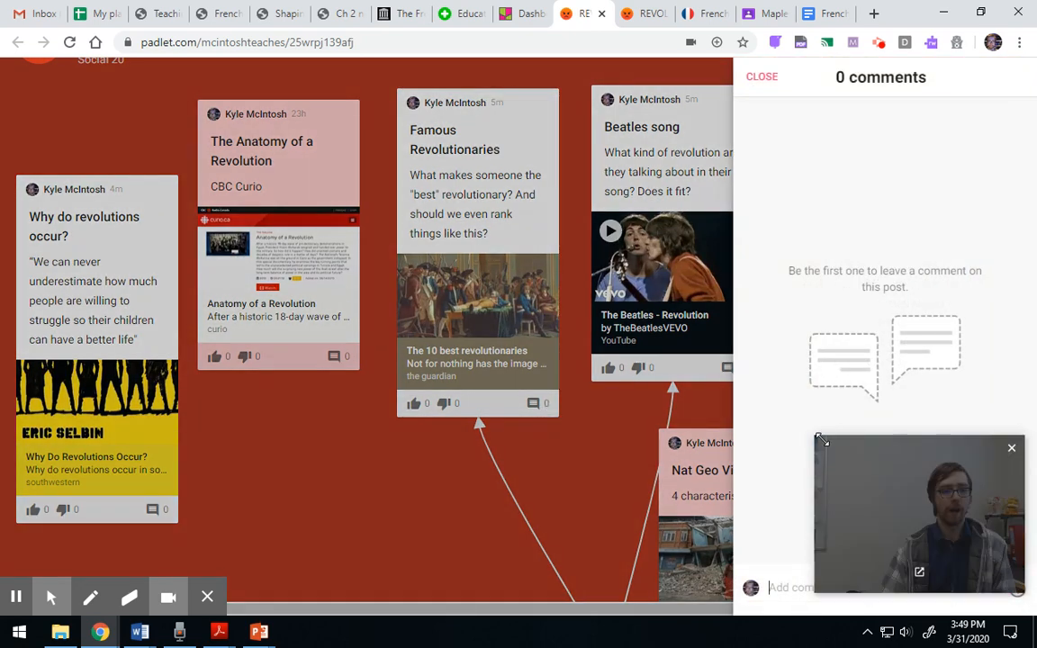
left_click(769, 78)
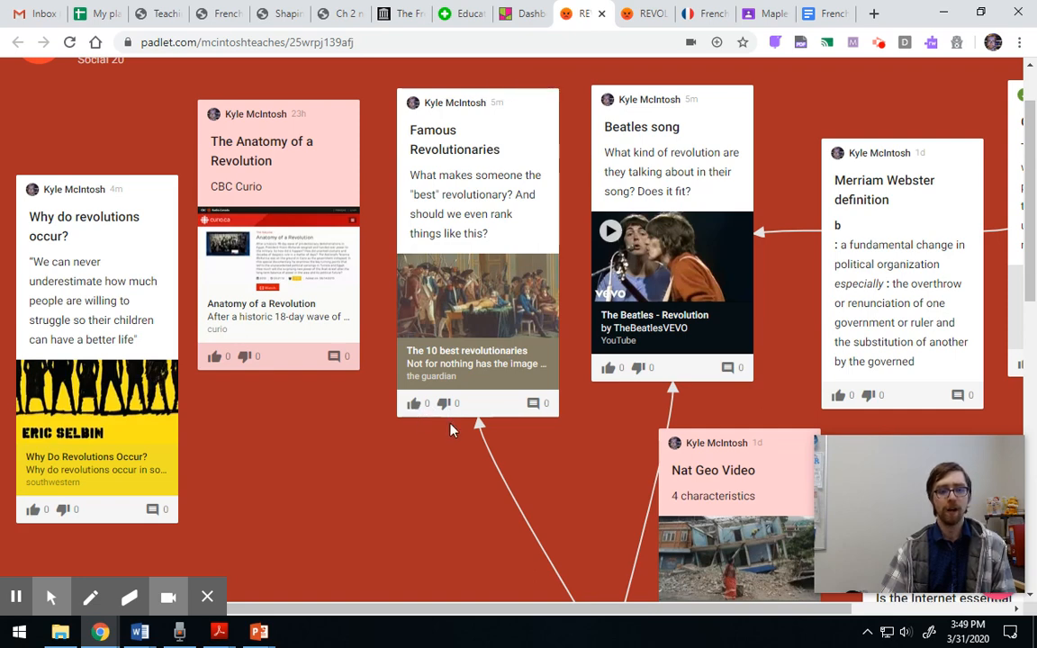
scroll(453, 430, "up", 2)
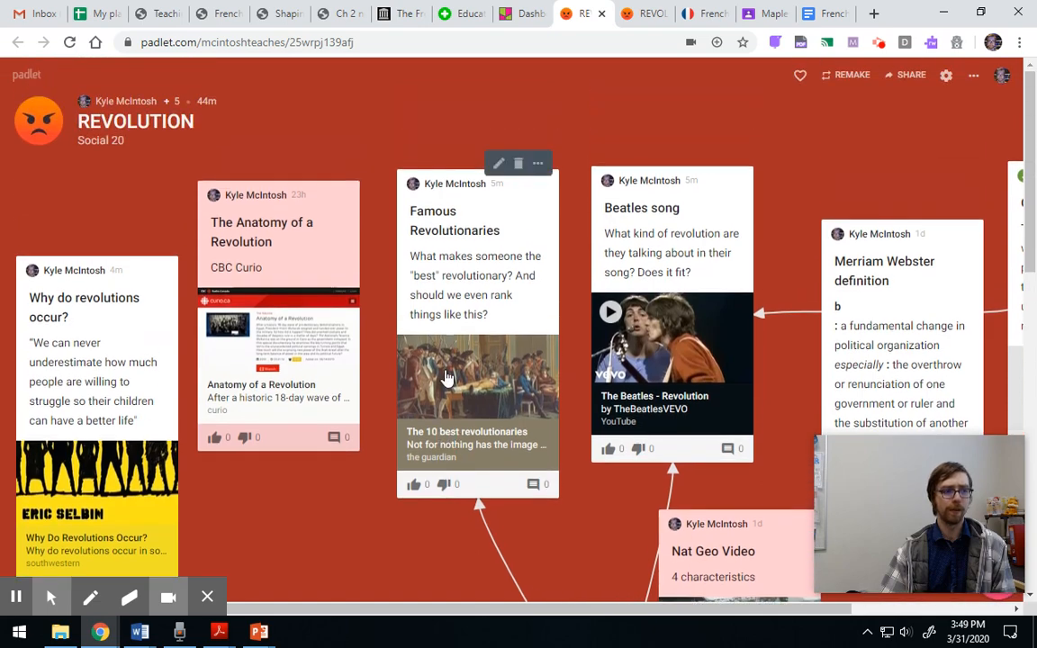
key("ctrl+Tab")
key("ctrl+Tab")
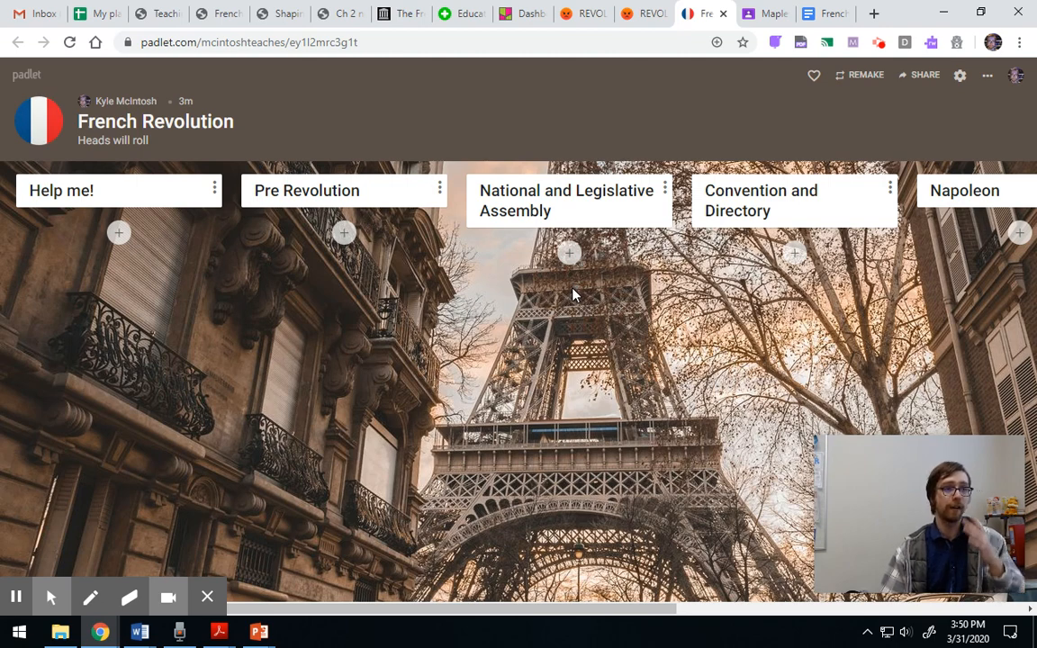
From the Padlet dashboard, look through the blank layouts for a new padlet and create one with the Stream layout
left_click(527, 13)
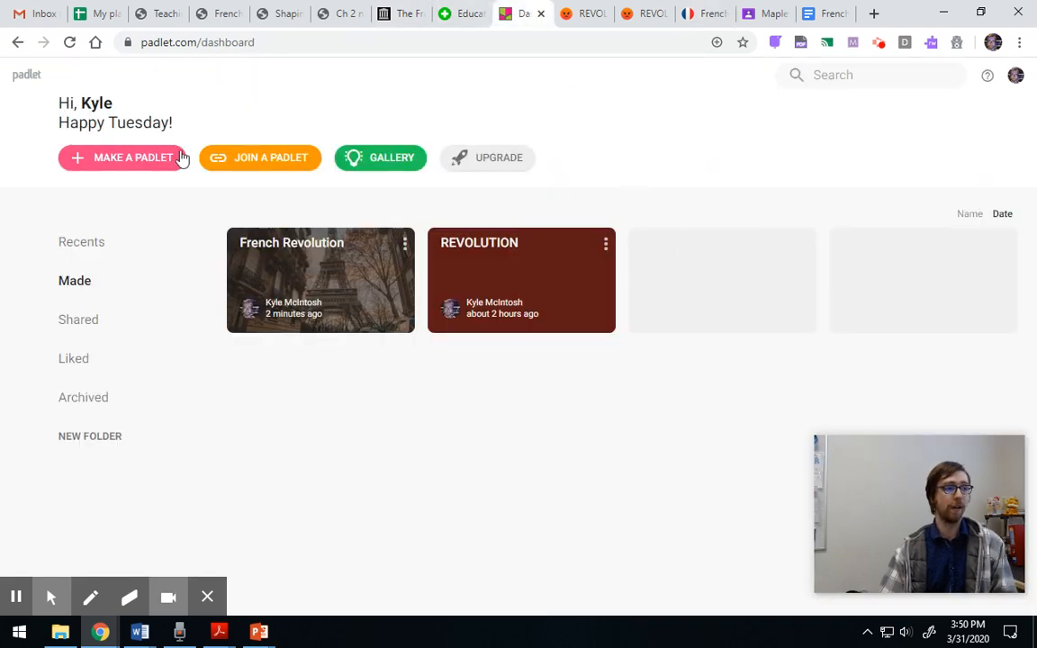
left_click(146, 171)
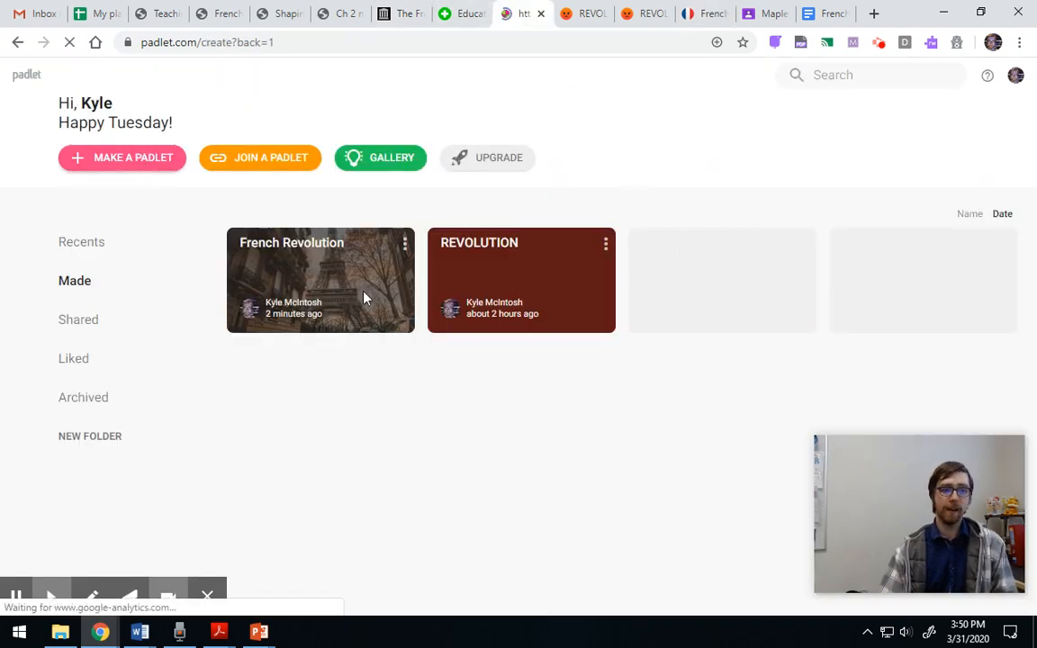
scroll(633, 226, "down", 1)
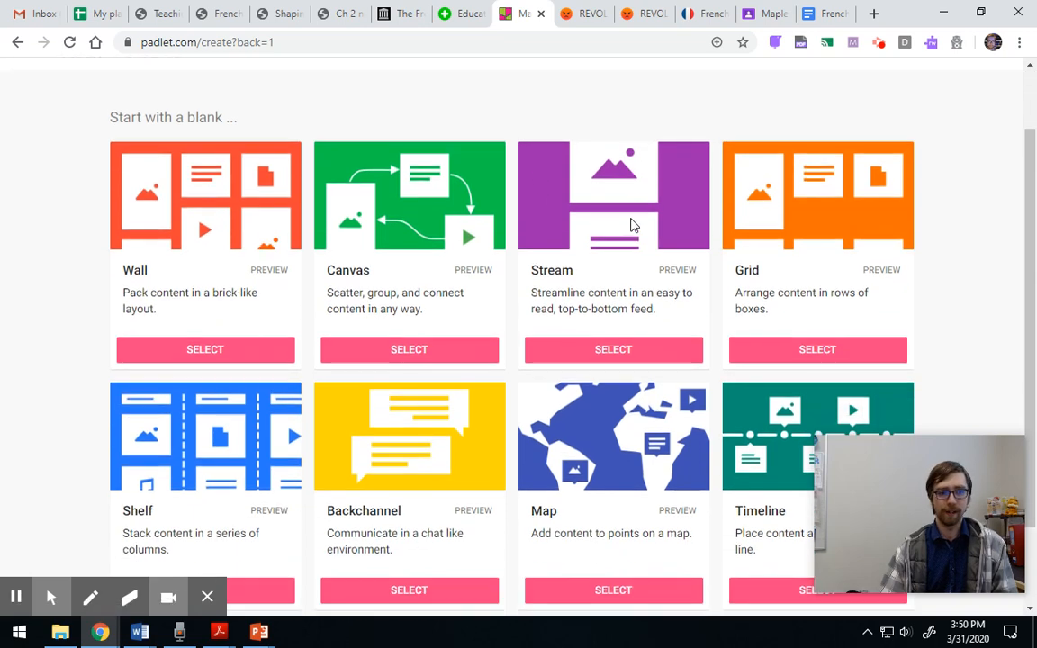
scroll(633, 225, "down", 1)
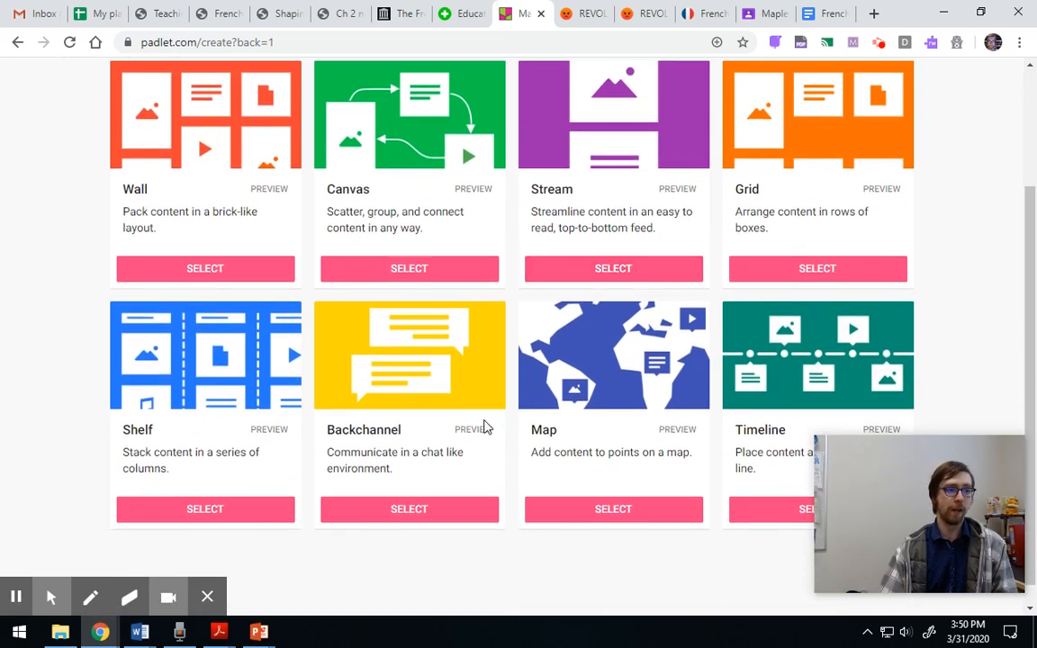
scroll(453, 295, "up", 1)
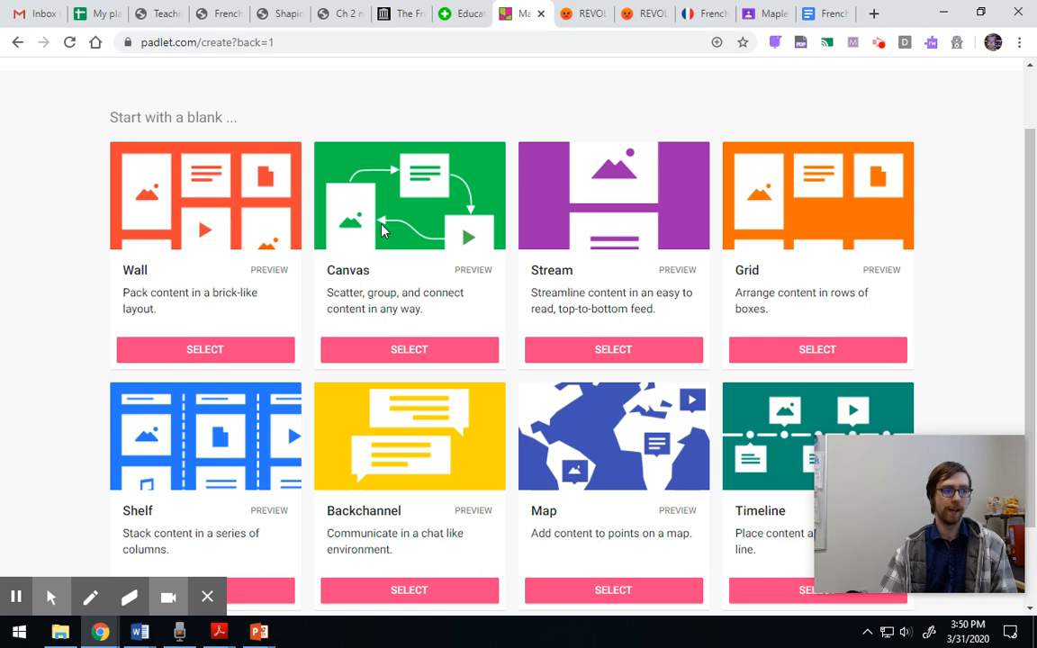
scroll(409, 261, "down", 1)
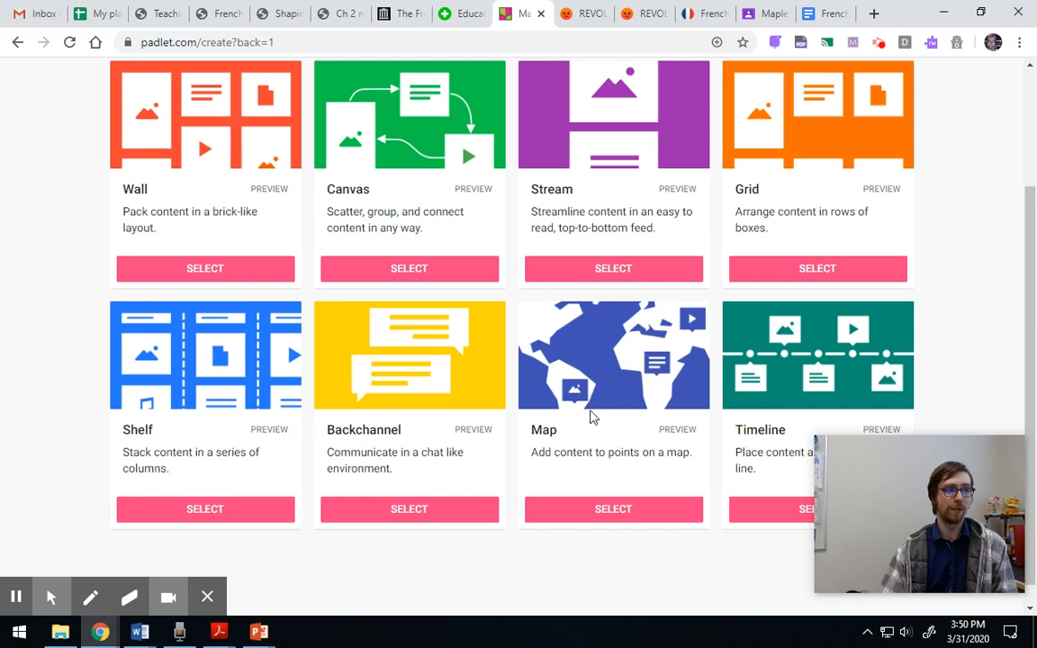
scroll(591, 414, "up", 2)
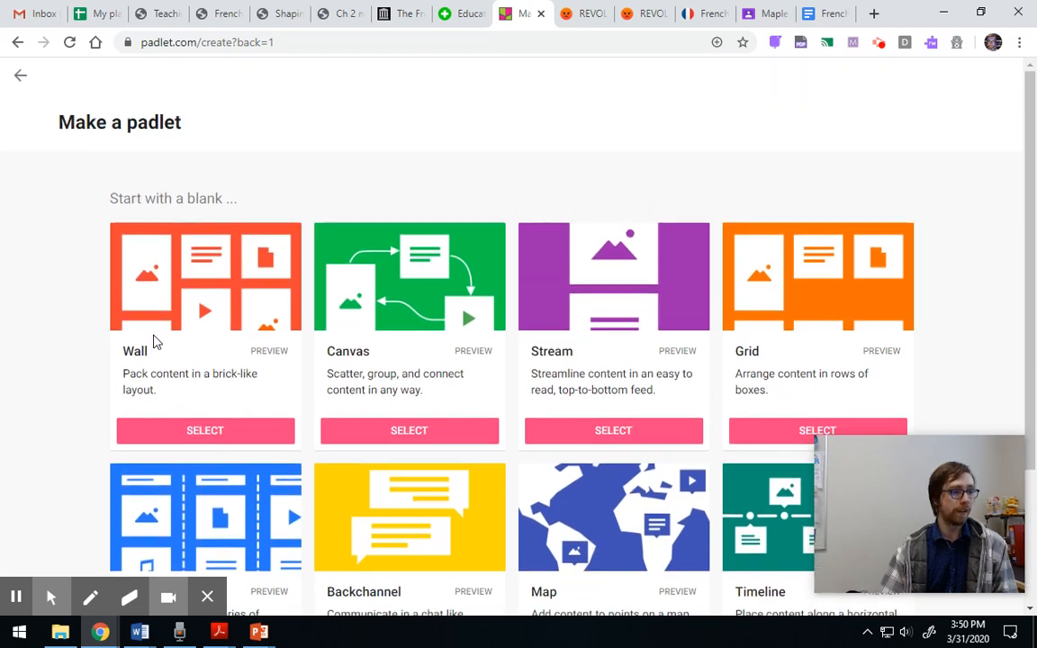
scroll(385, 371, "down", 1)
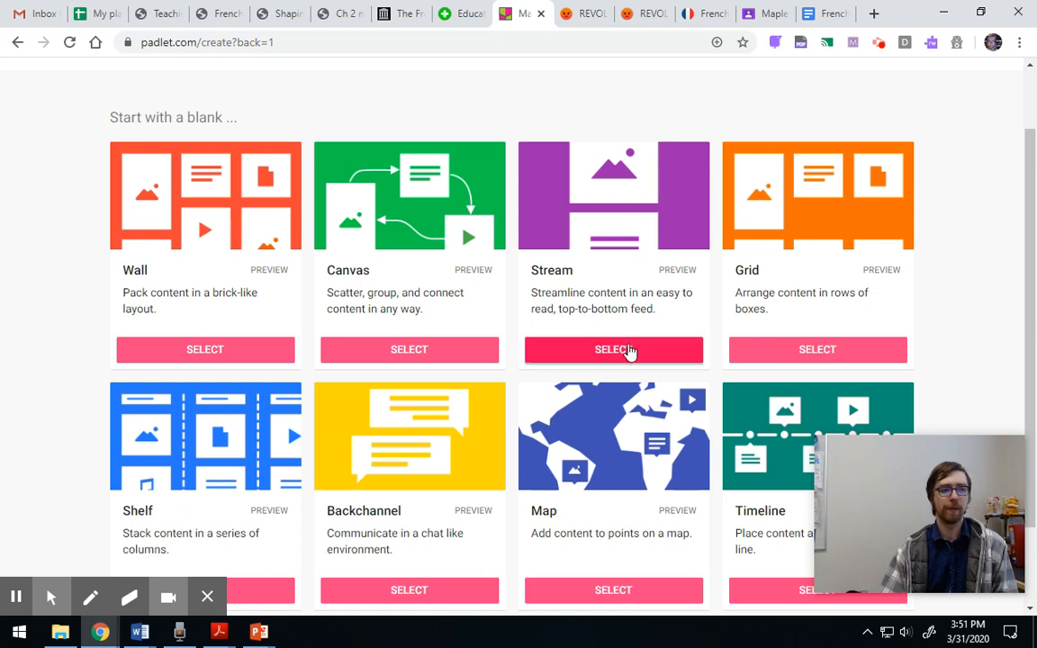
left_click(628, 351)
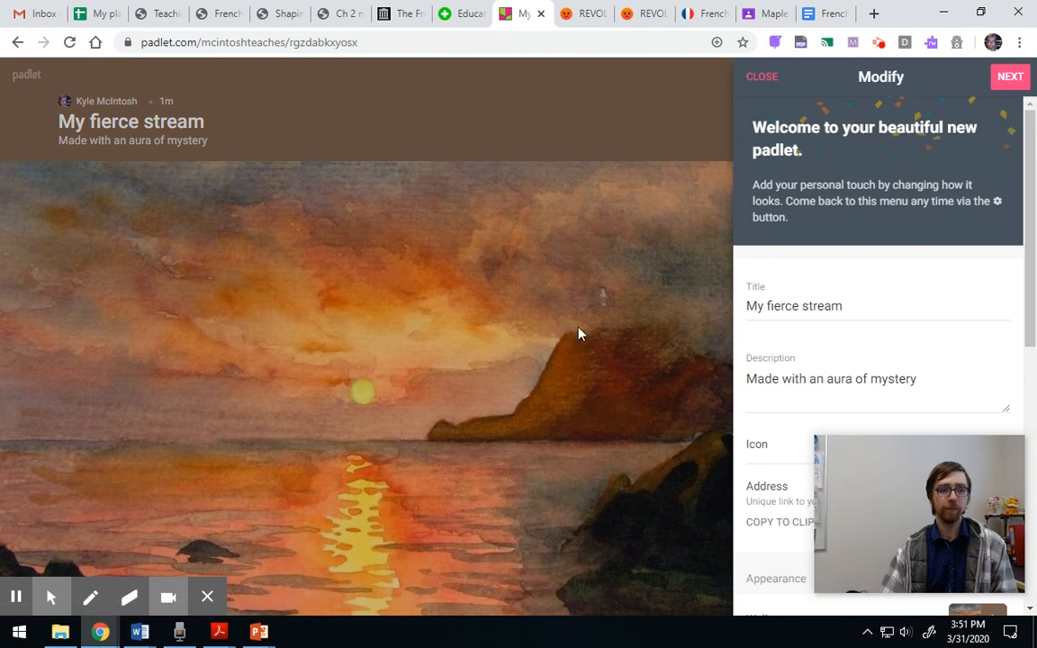
Title the new padlet "This is a test" and set its description to "For a video." followed by a greeting to a named person
triple_click(810, 304)
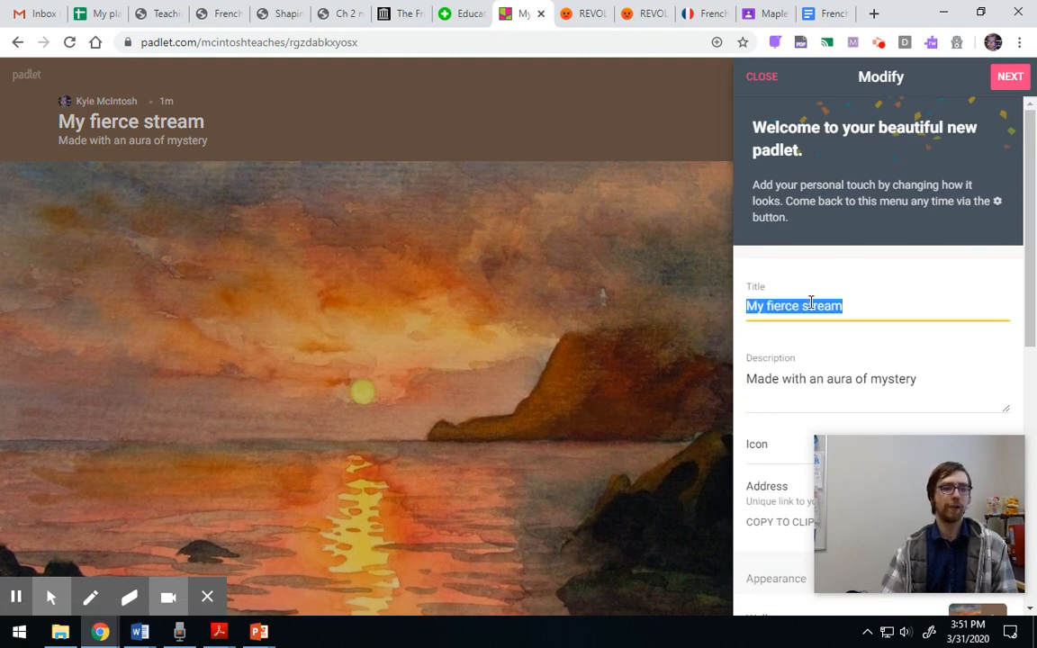
type("Th")
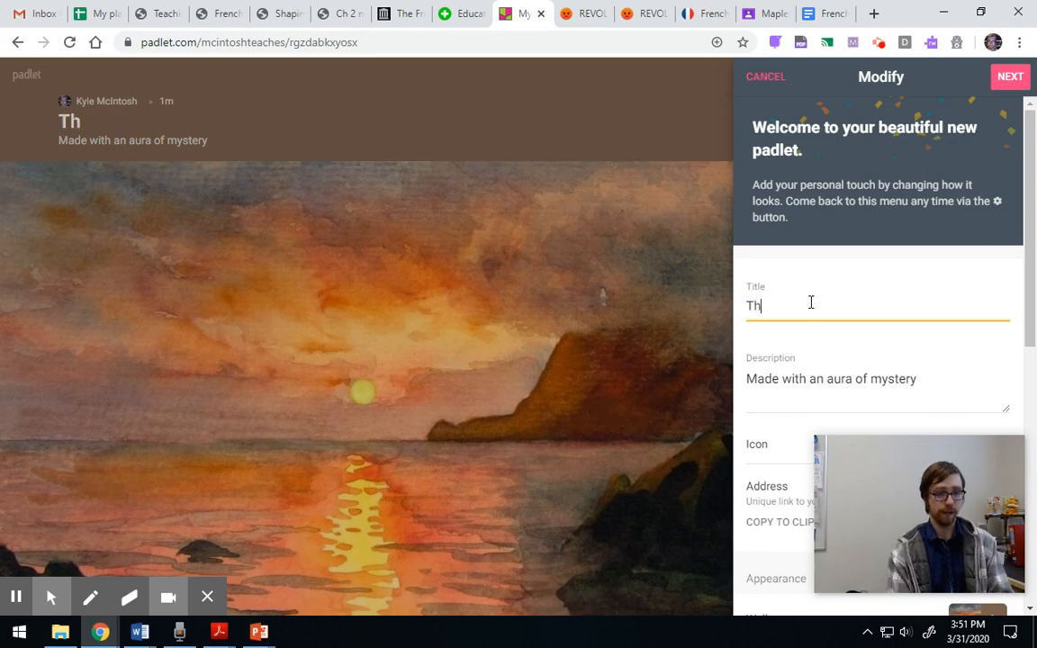
type("is is a test")
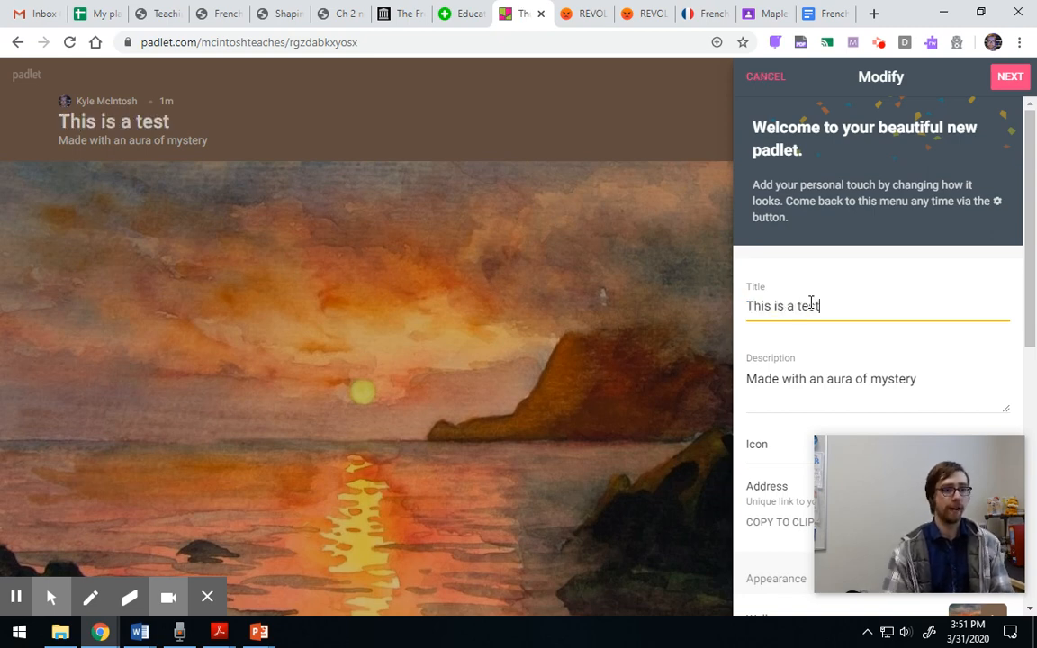
triple_click(851, 377)
type("F")
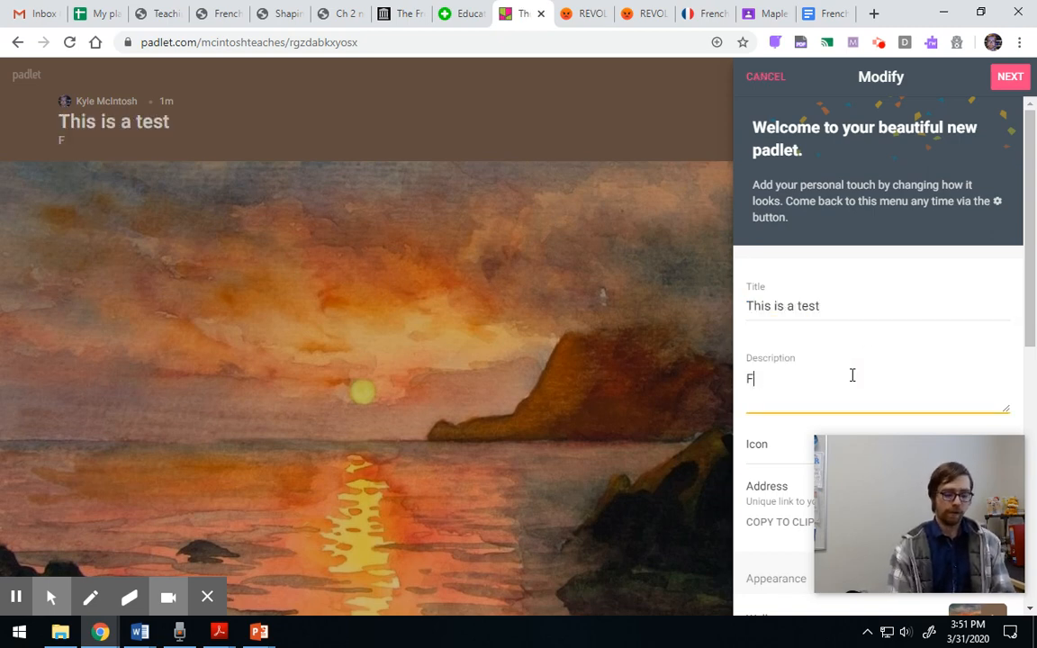
type("or a video.")
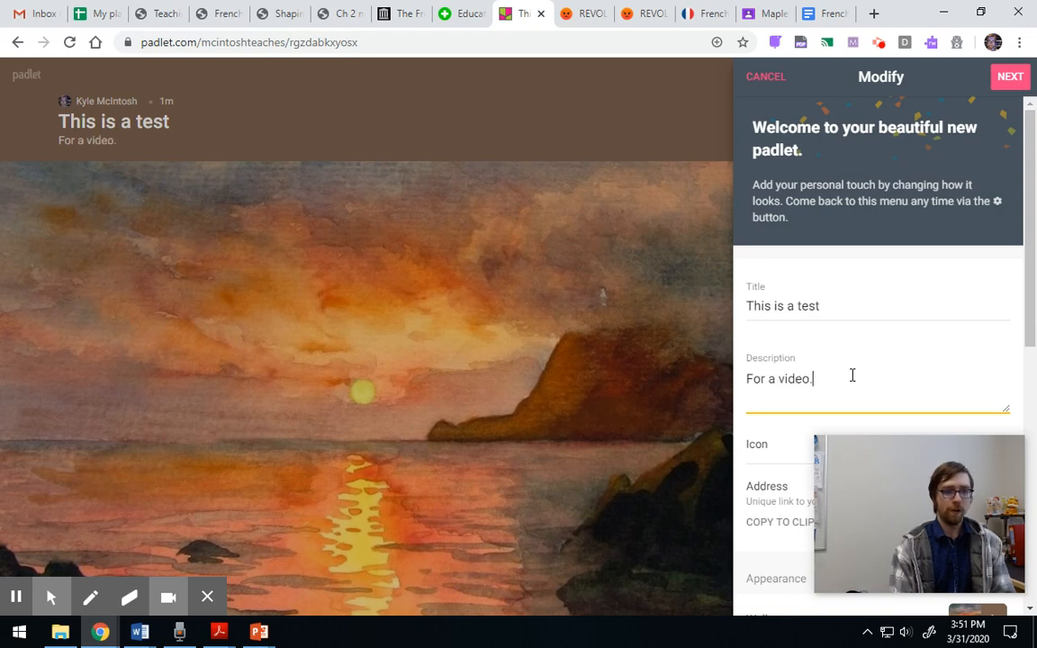
type(" Hi Basha")
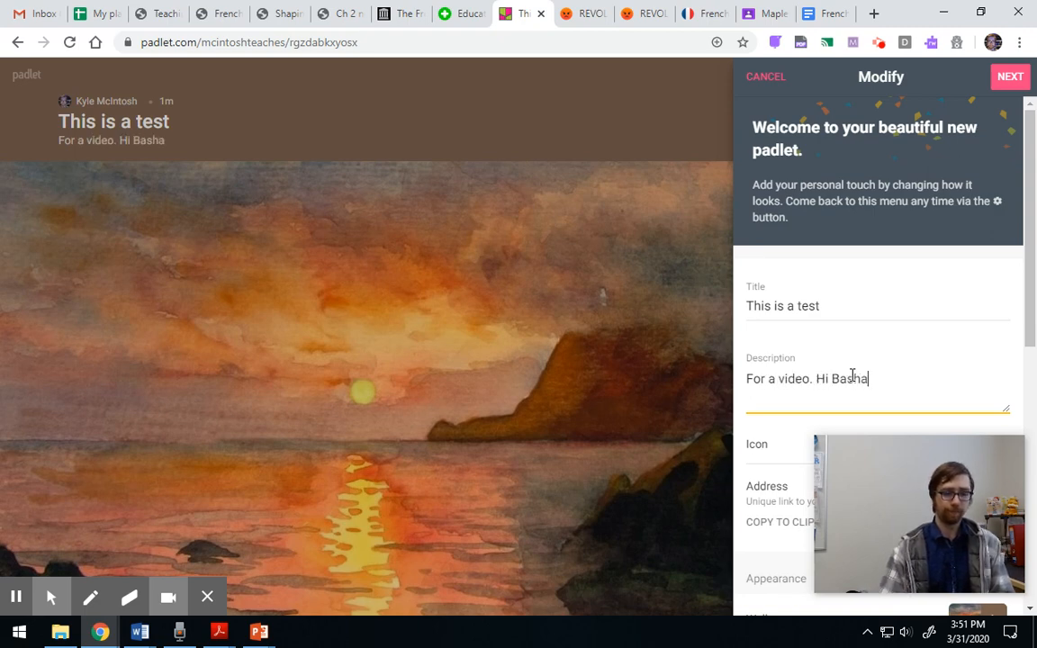
type("w!")
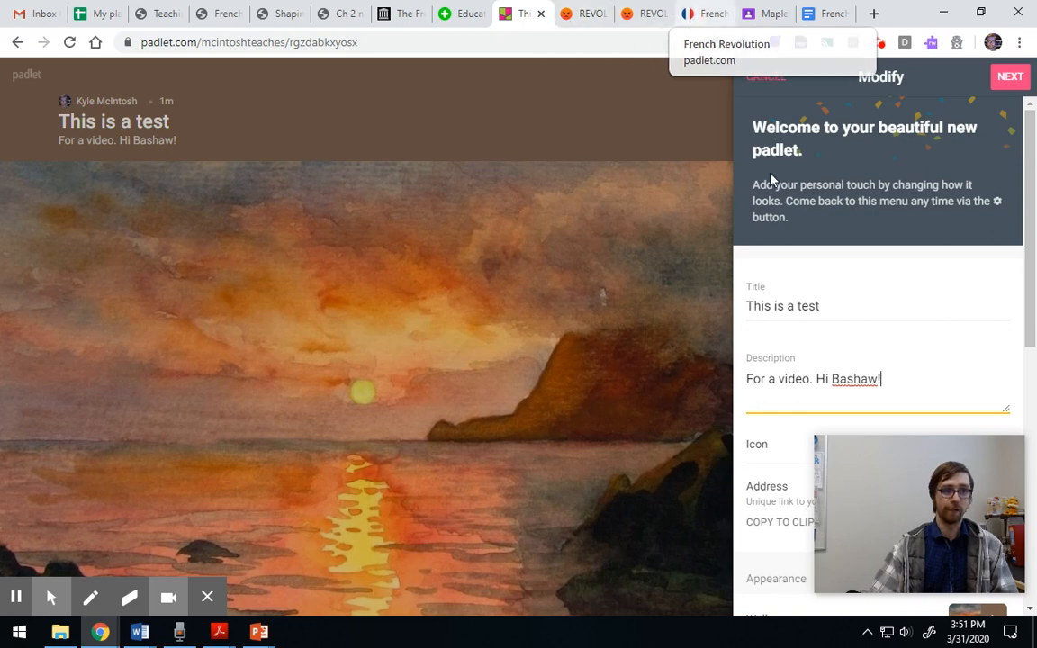
Set the padlet's icon to the raccoon emoji from the Animals & Nature category
scroll(863, 306, "down", 3)
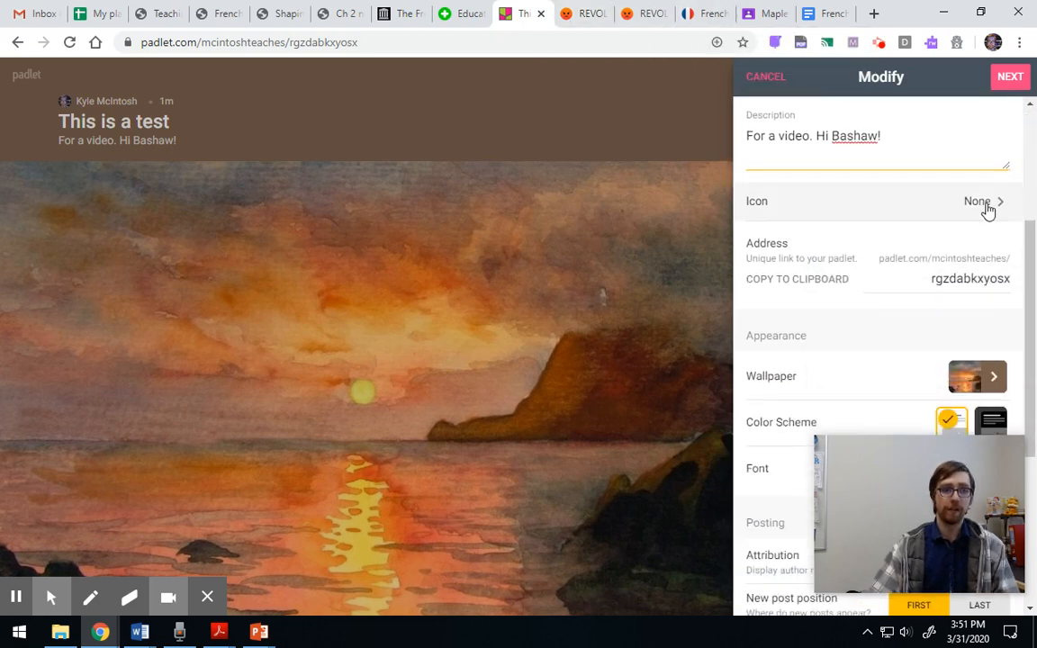
left_click(931, 225)
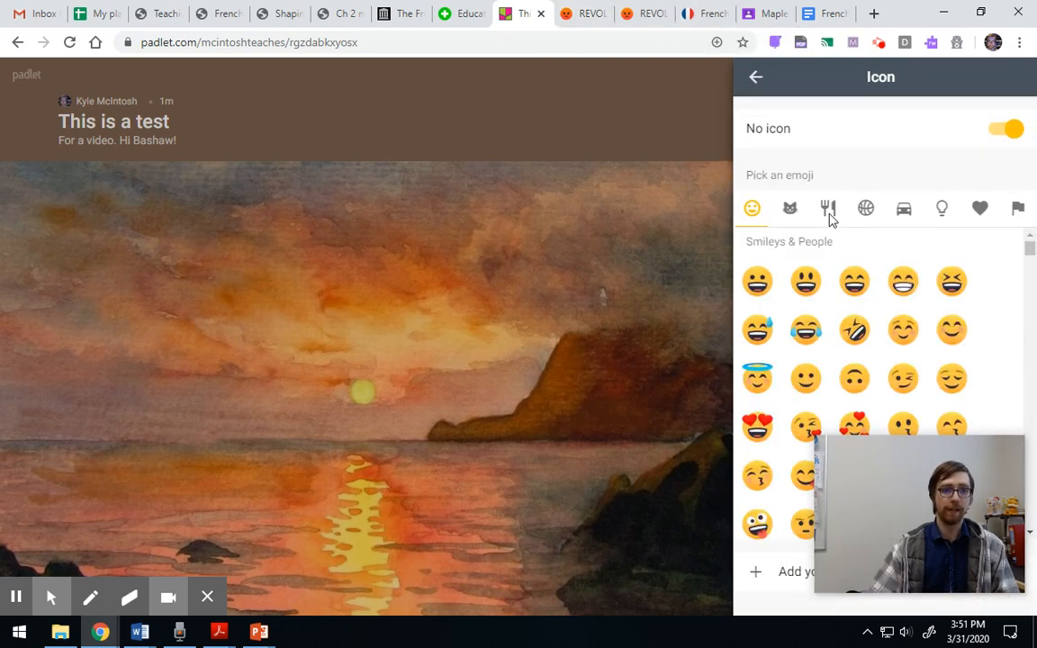
left_click(793, 211)
left_click(810, 329)
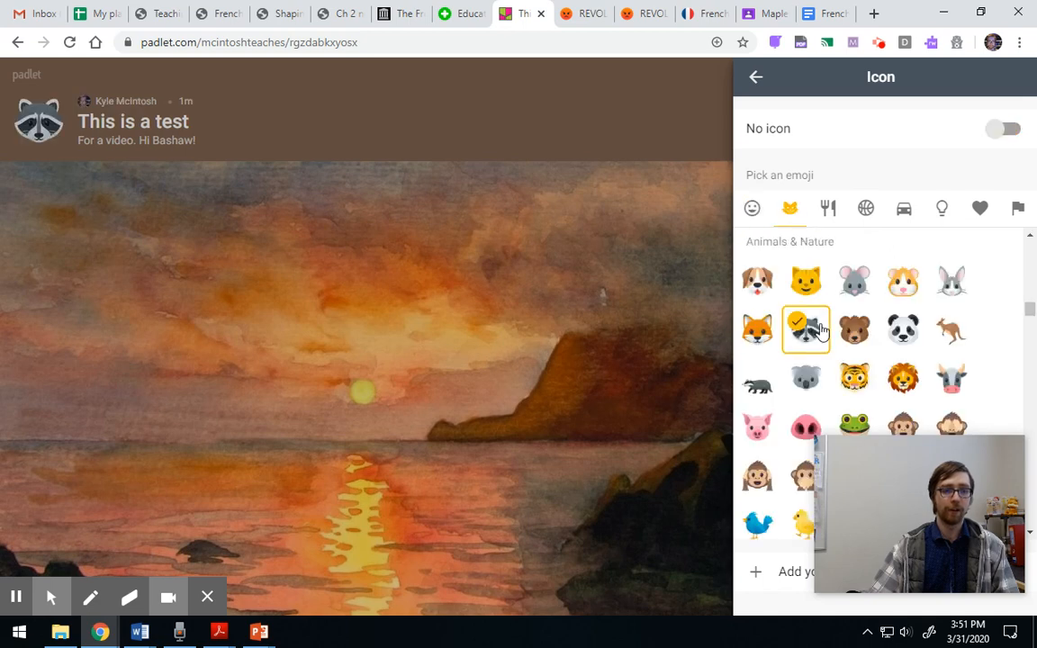
Set the padlet's wallpaper to the "Thanks, Teachers" pattern from Textures and Patterns
scroll(810, 324, "down", 3)
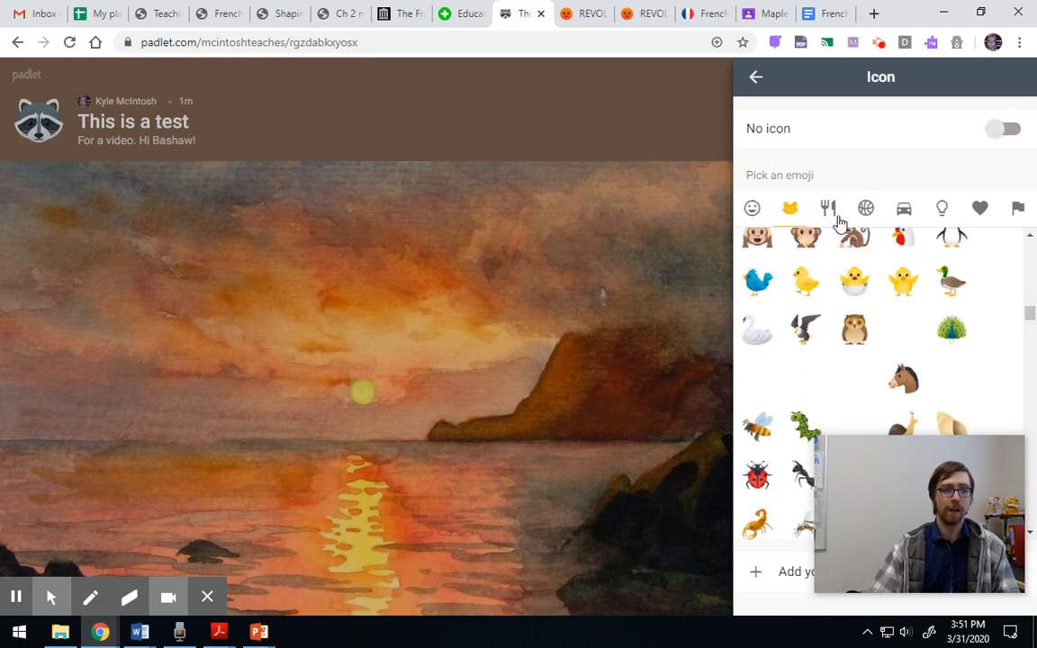
left_click(755, 77)
scroll(854, 252, "down", 1)
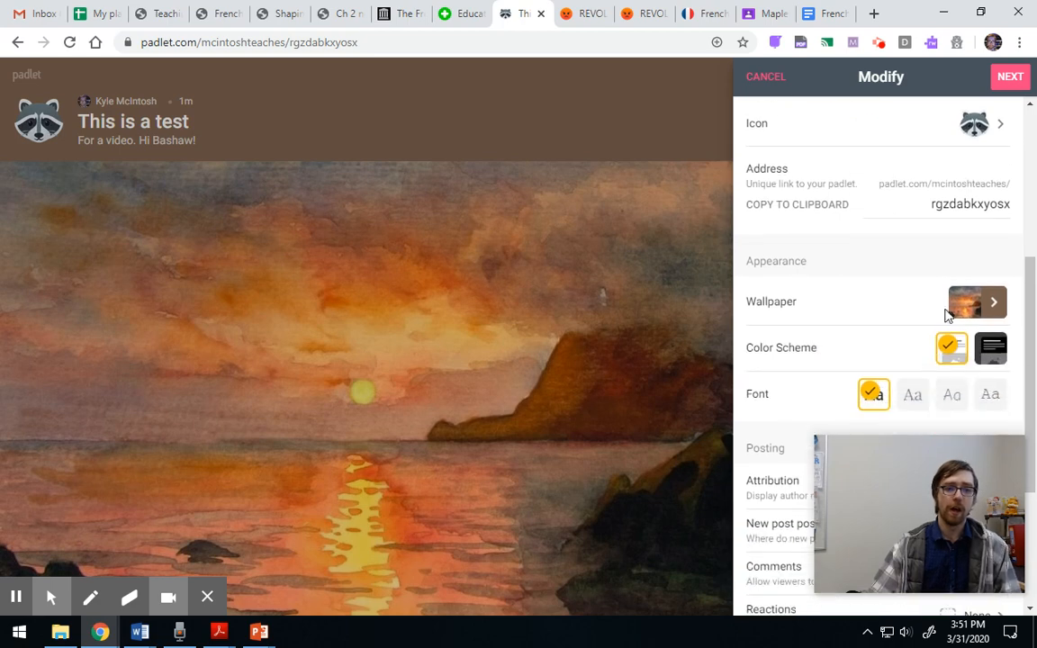
left_click(962, 308)
left_click(901, 221)
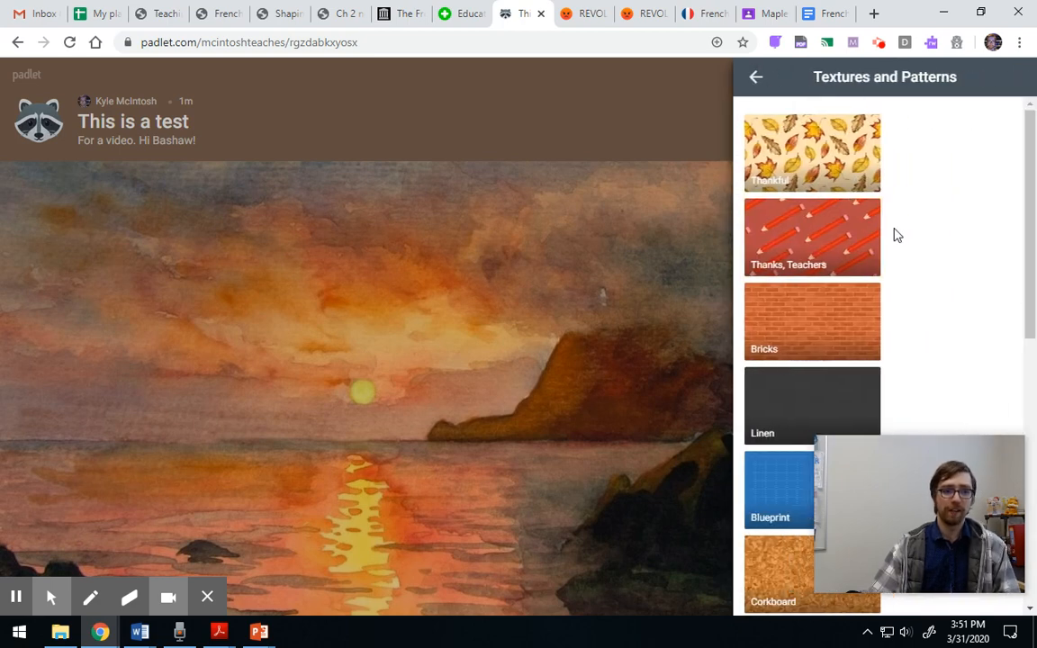
left_click(846, 256)
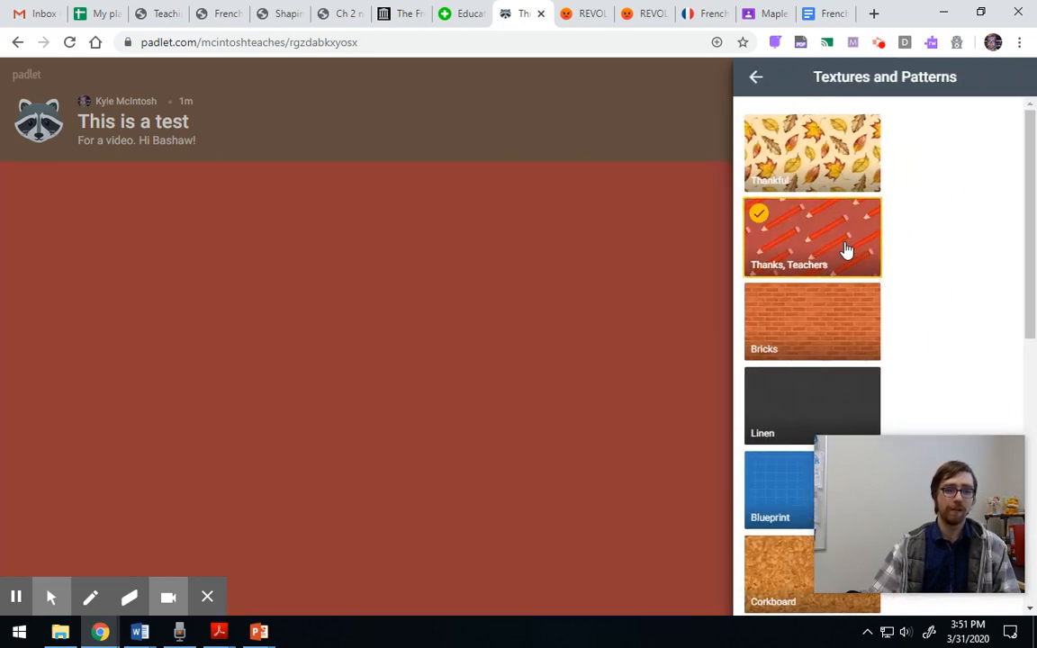
left_click(758, 79)
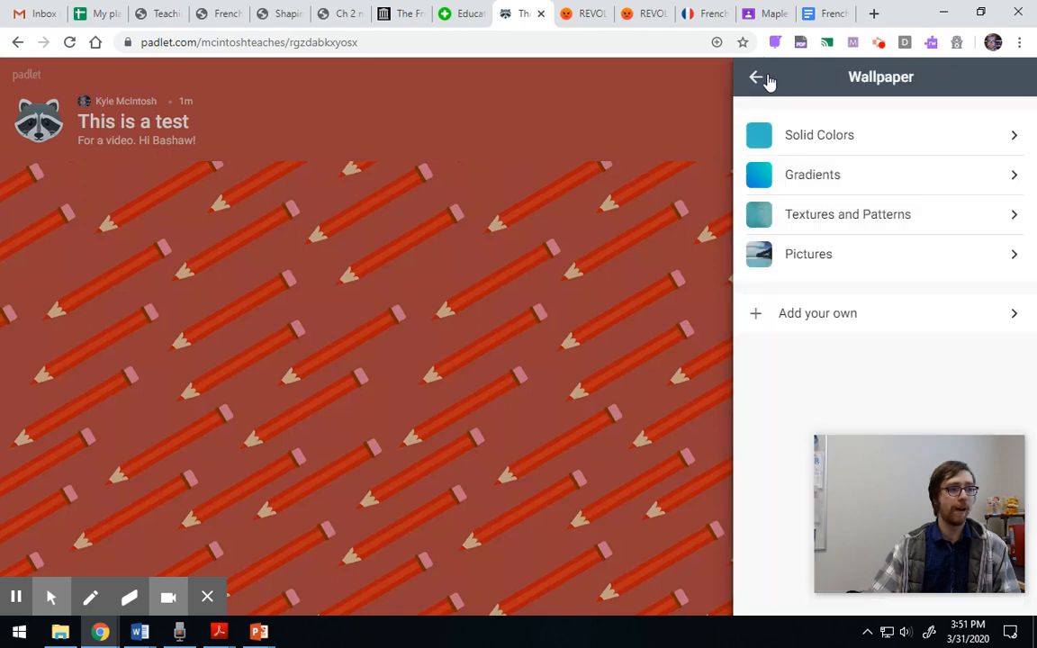
left_click(756, 78)
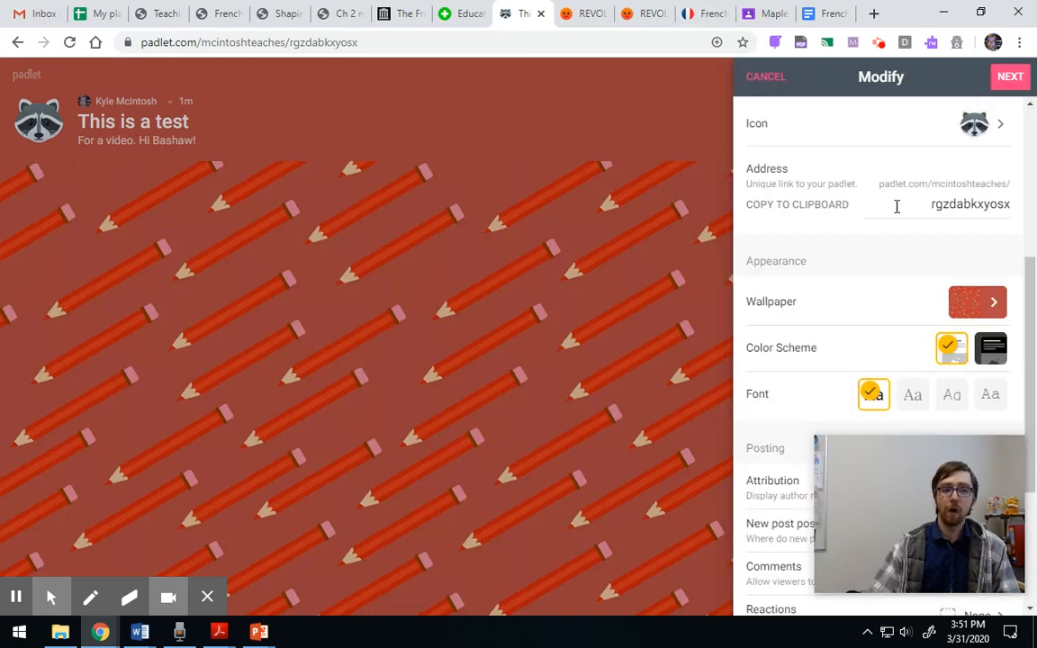
Search the web images for "raccoon" and set the photo of a raccoon lying on a tree branch as the padlet's wallpaper
left_click(996, 306)
left_click(835, 317)
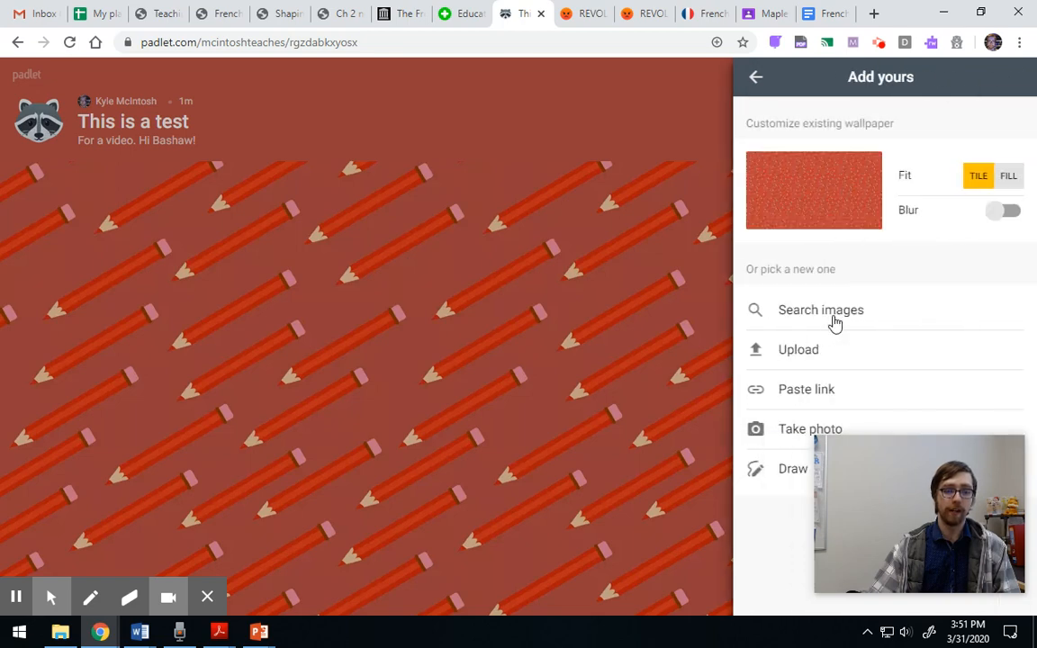
left_click(843, 322)
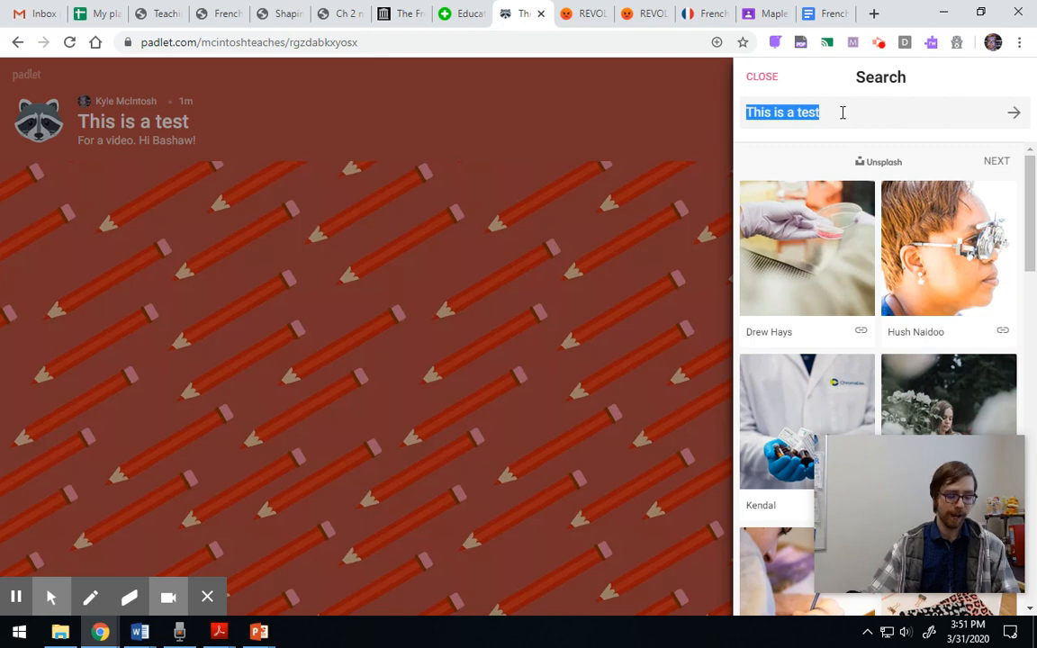
type("raccoon")
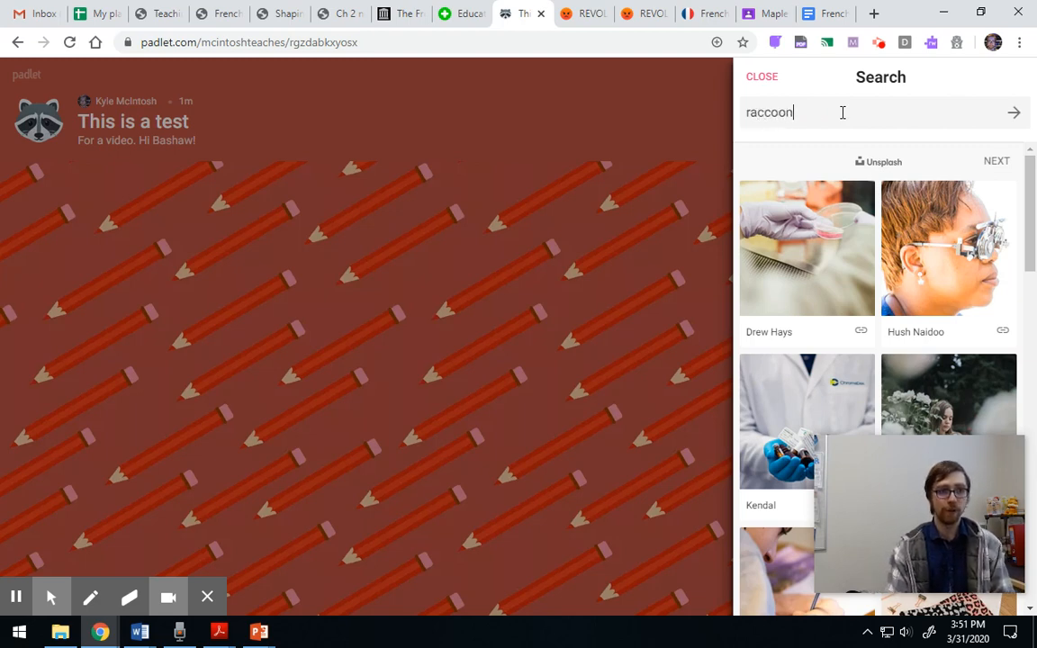
key("Return")
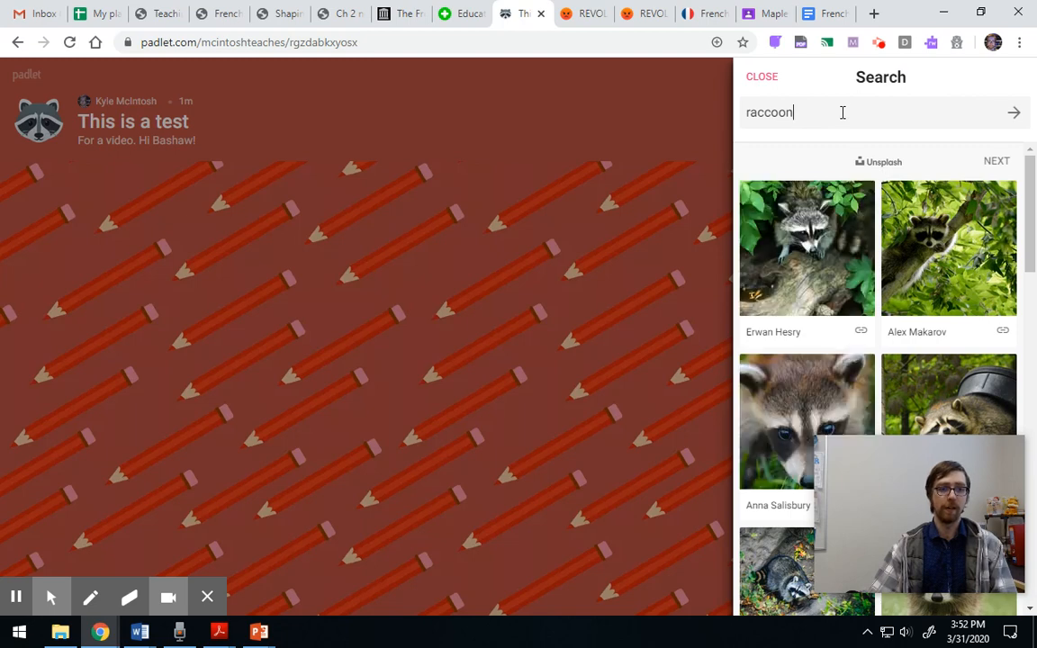
left_click(932, 229)
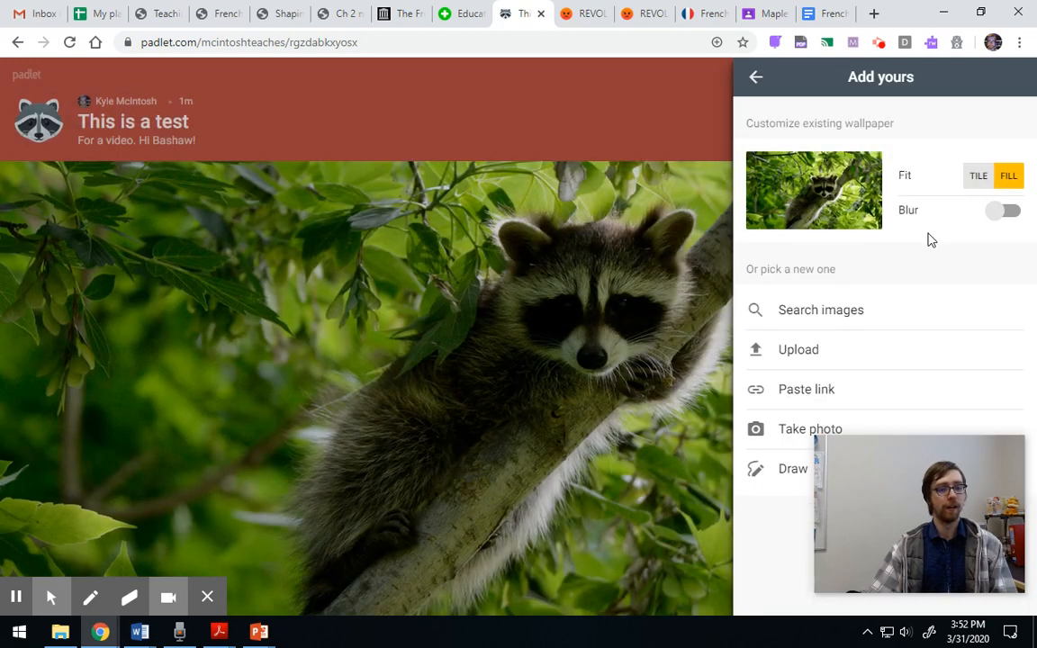
left_click(756, 81)
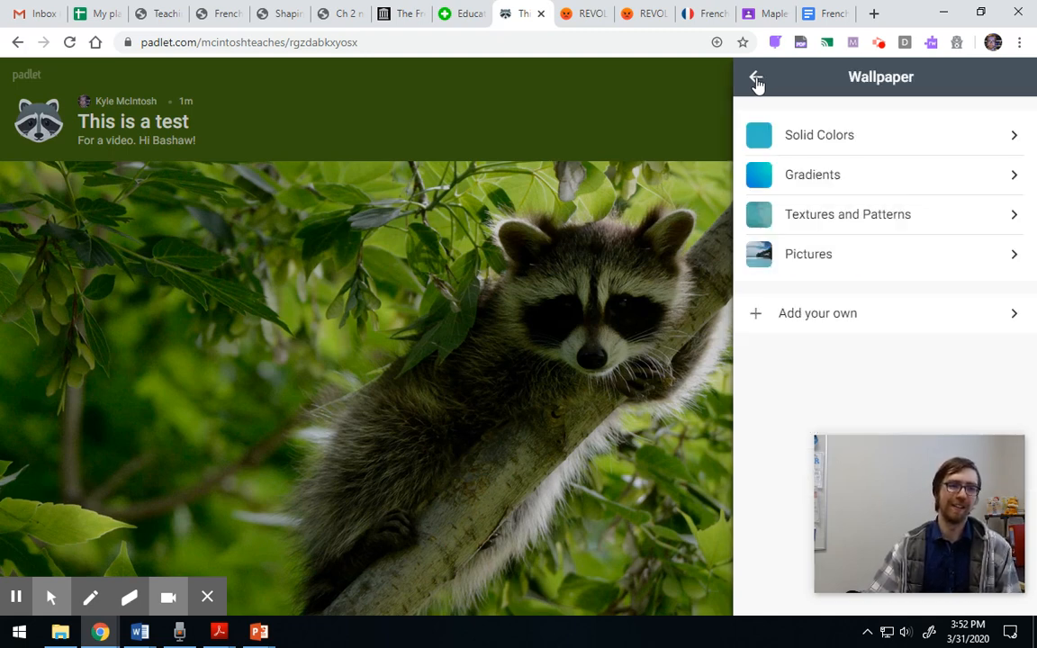
left_click(756, 81)
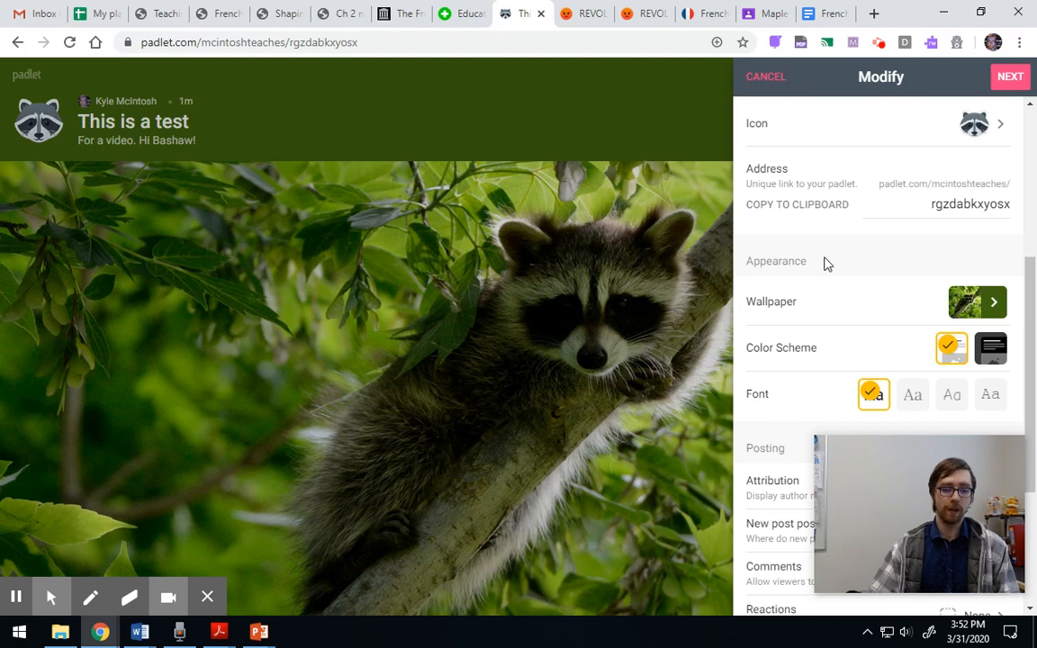
Turn on Attribution and Comments in the posting settings, and look through the Reactions options
scroll(854, 251, "down", 2)
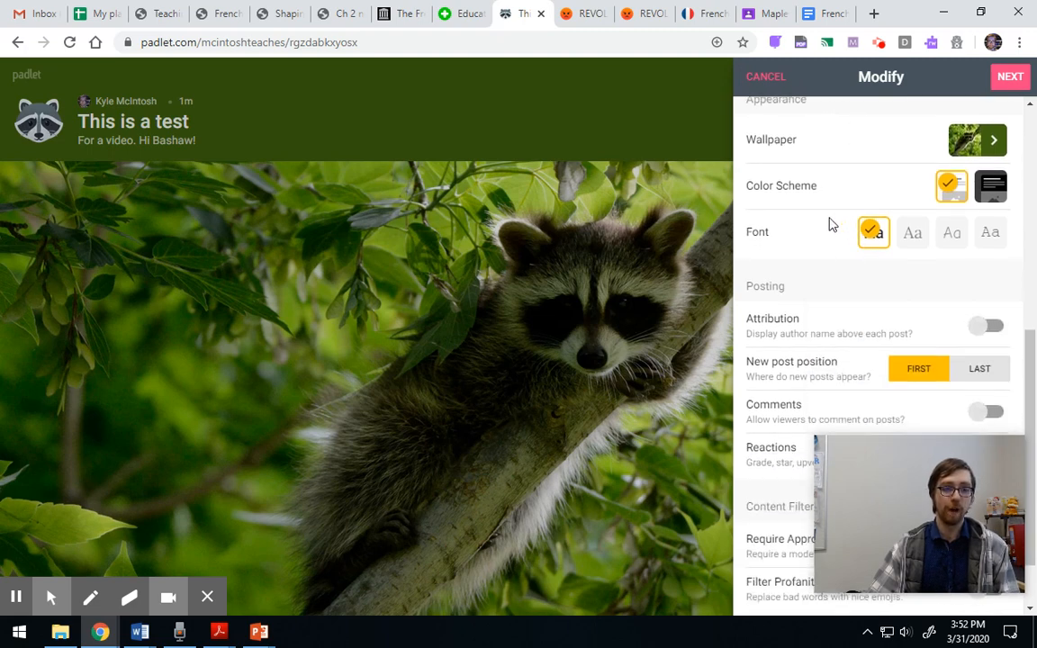
scroll(830, 225, "down", 1)
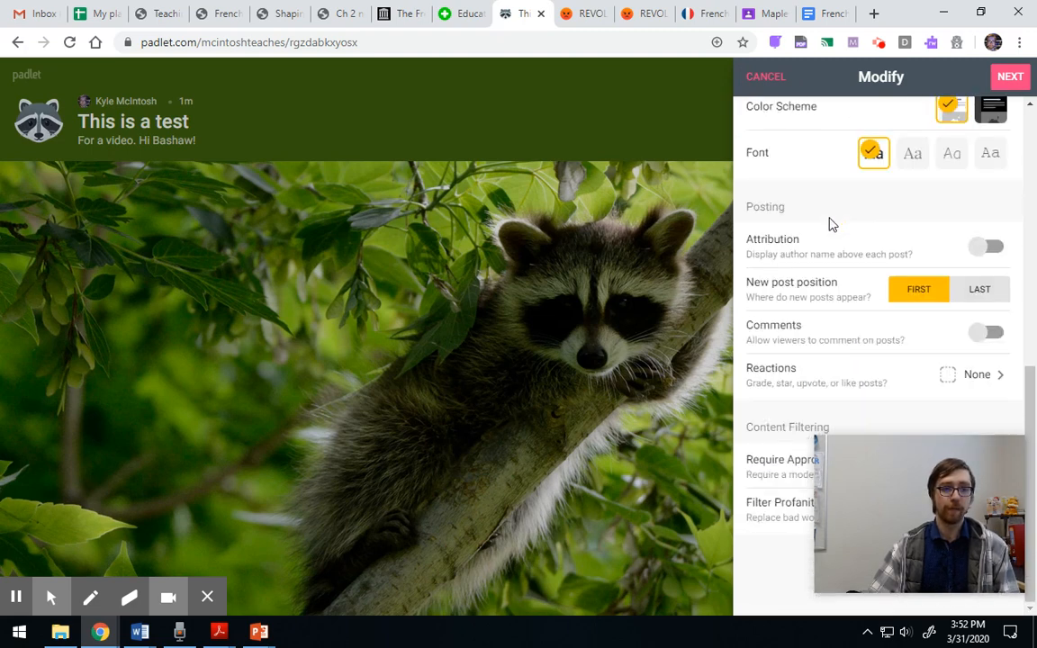
left_click(986, 256)
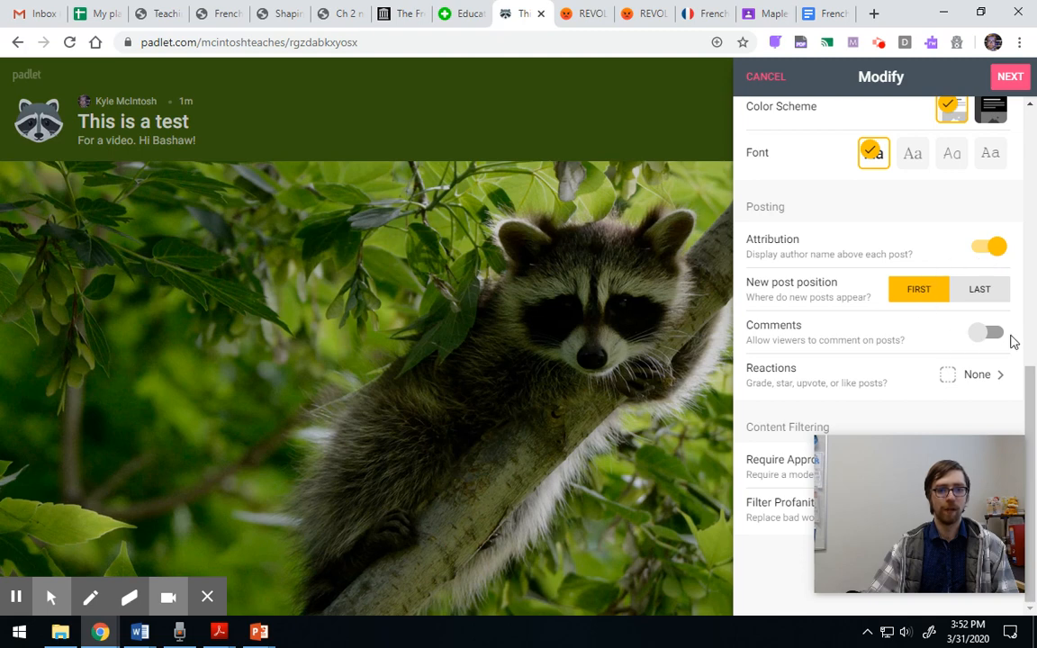
left_click(979, 339)
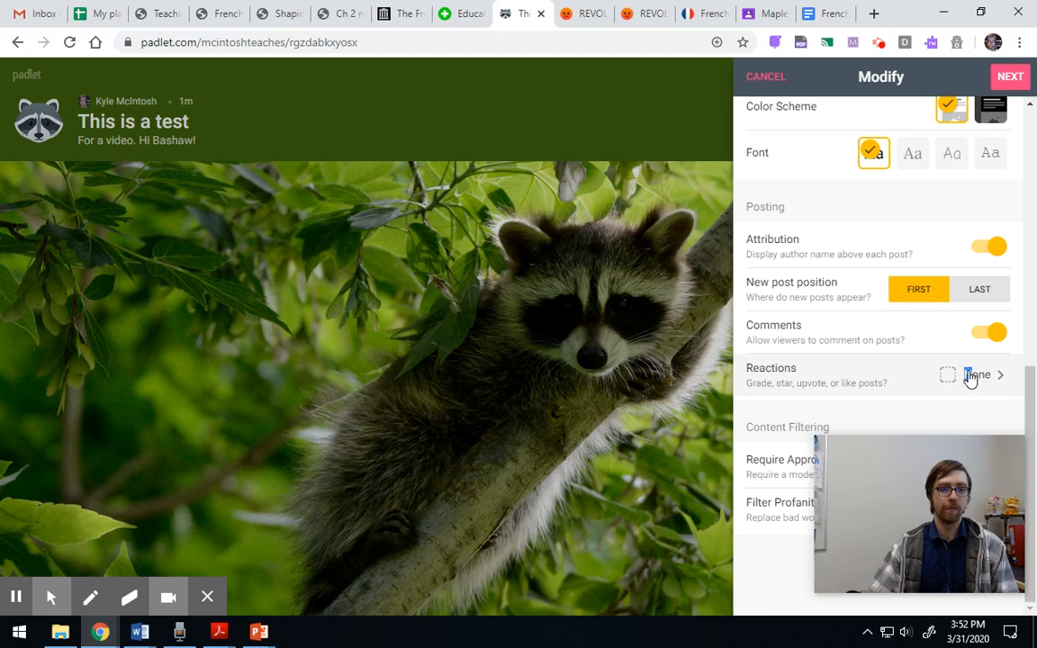
left_click(971, 376)
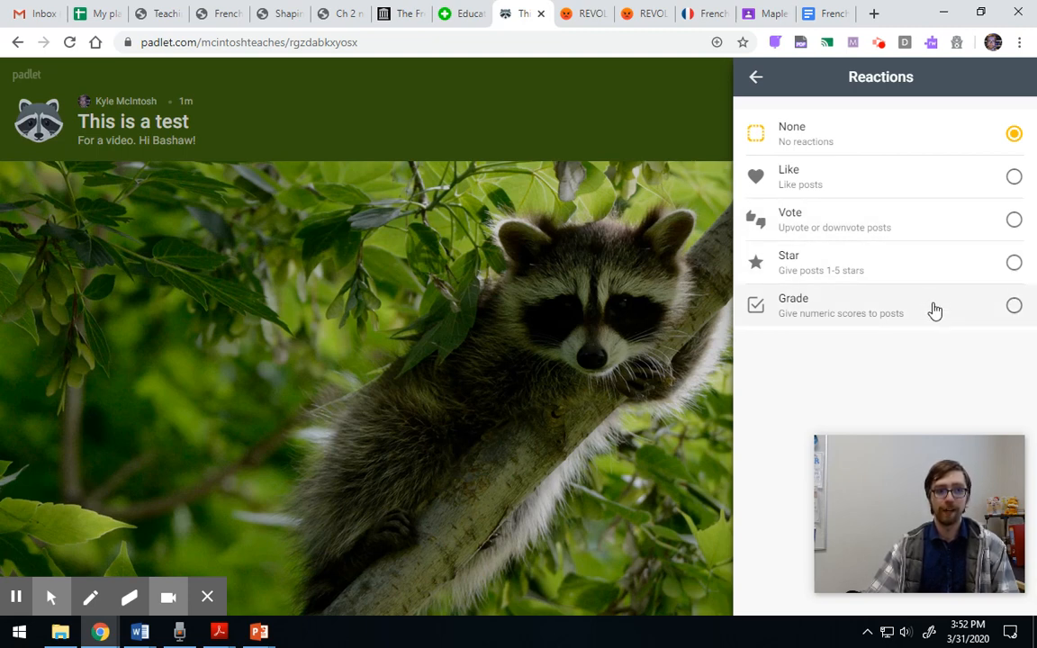
left_click(742, 81)
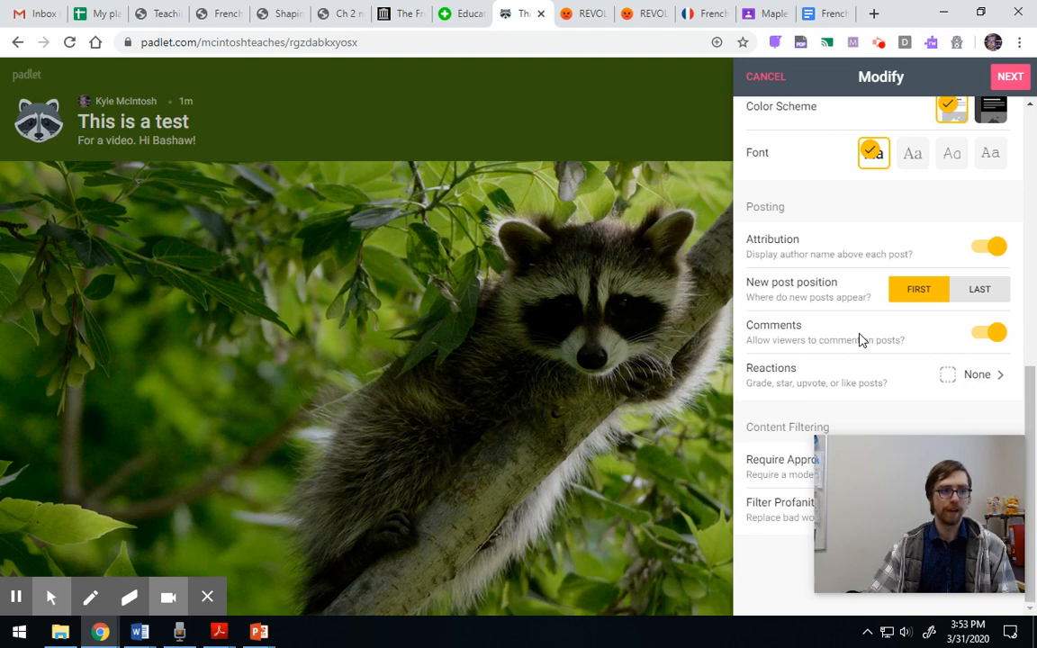
Keep the unsaved padlet settings, finish the setup and open the padlet for posting
left_click(579, 324)
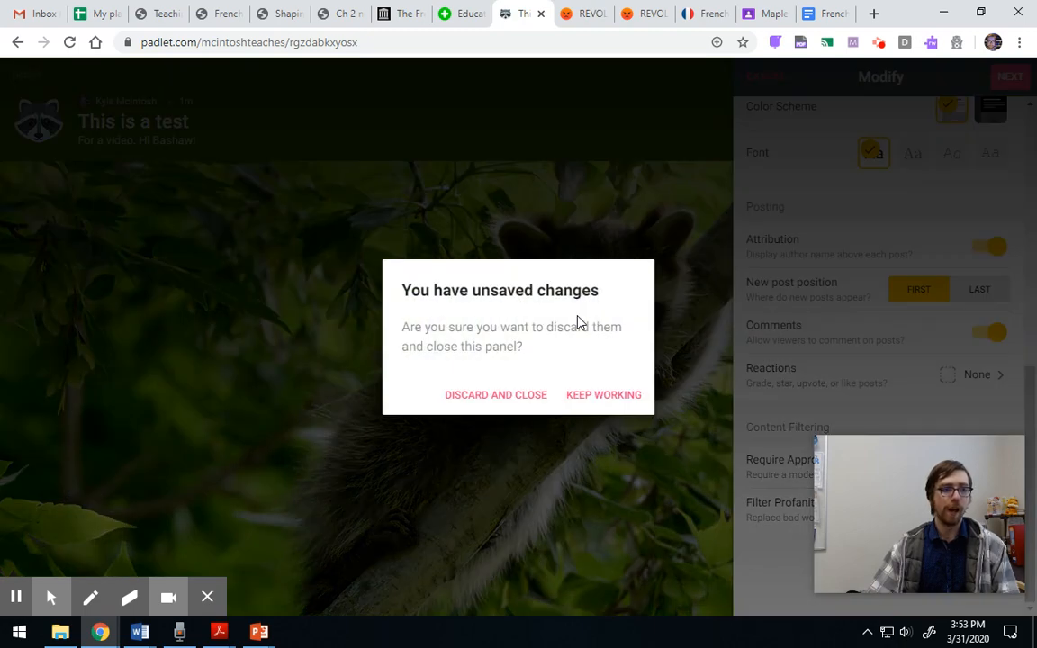
left_click(608, 402)
scroll(831, 205, "up", 5)
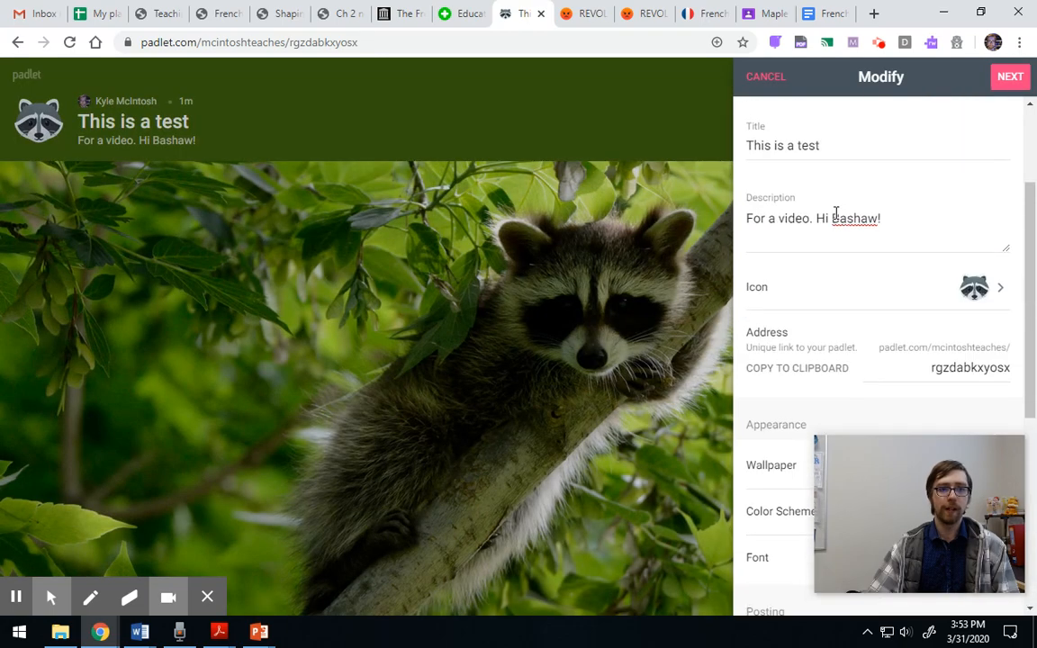
left_click(1009, 76)
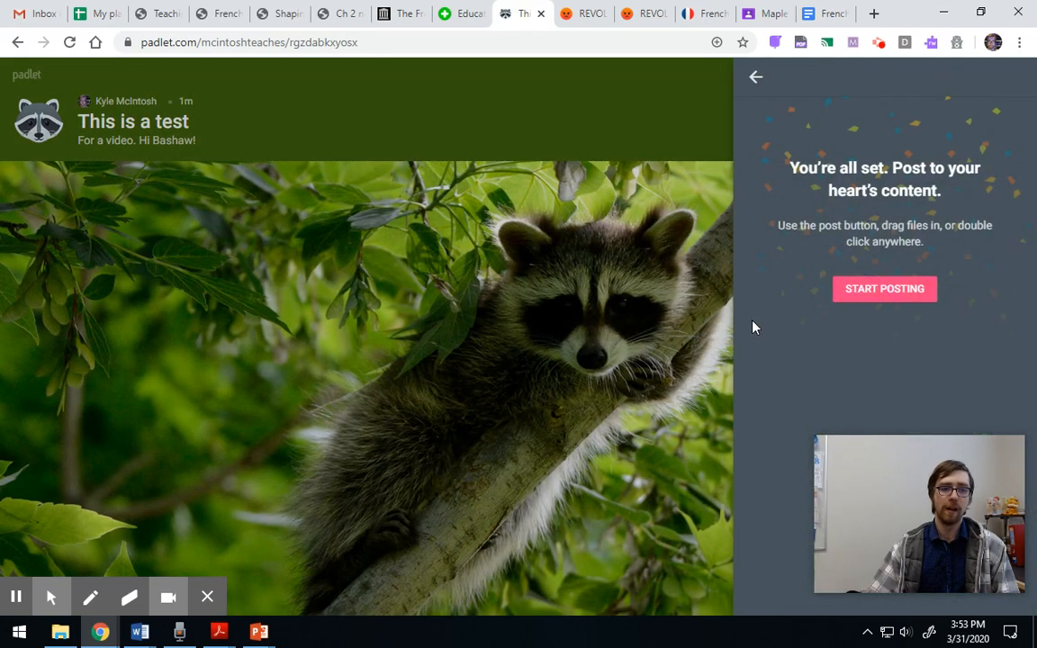
left_click(907, 297)
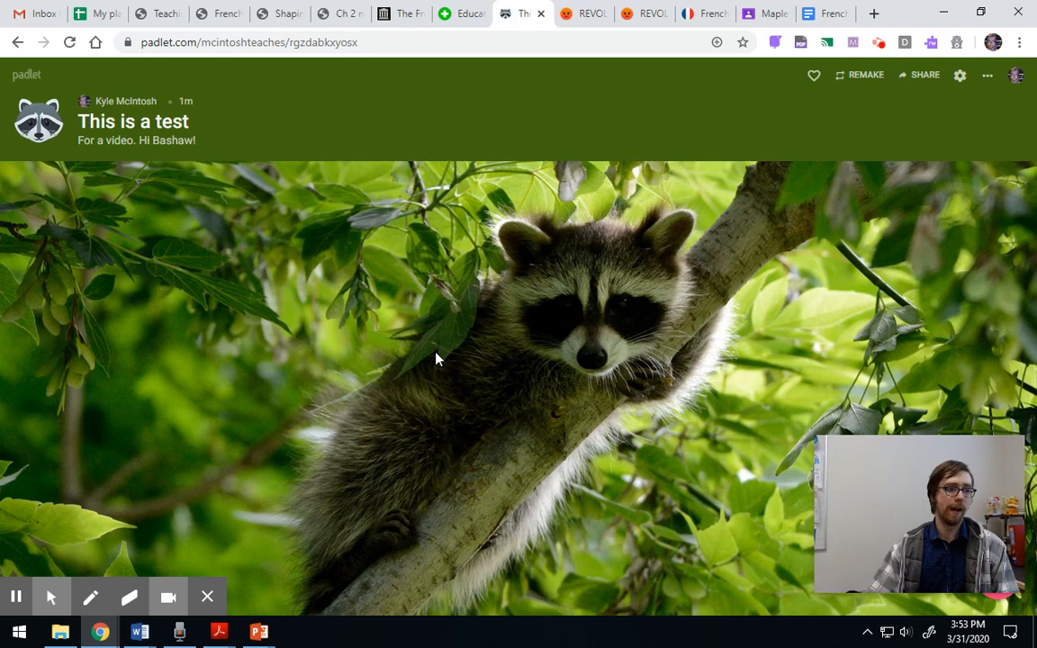
Add a post with a kitten picture found by searching images for "cat", leaving its title and text empty
double_click(388, 216)
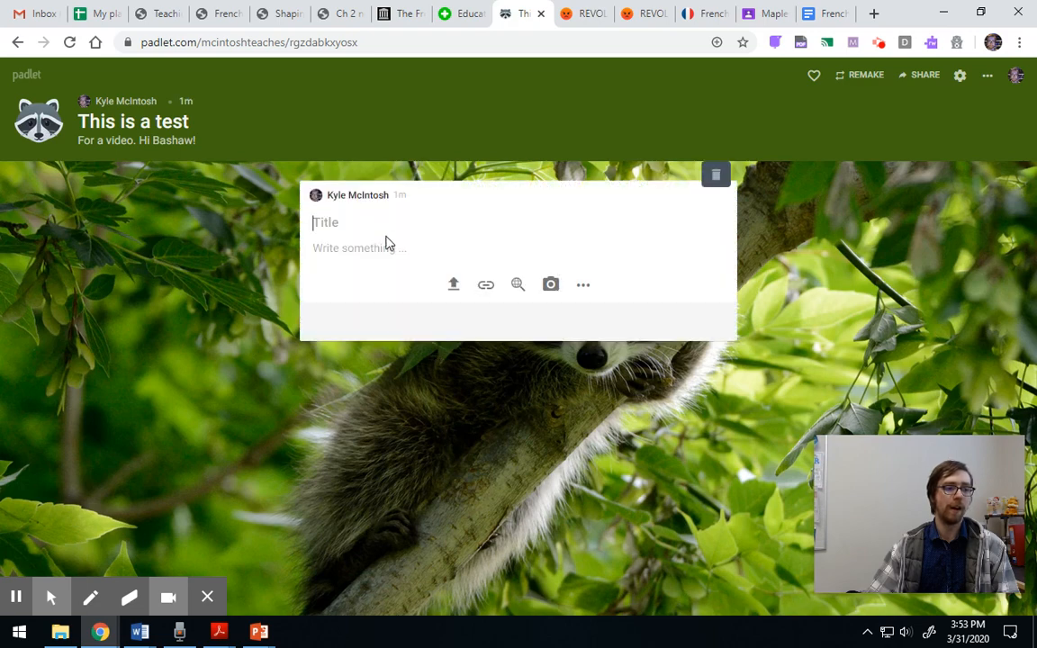
left_click(486, 286)
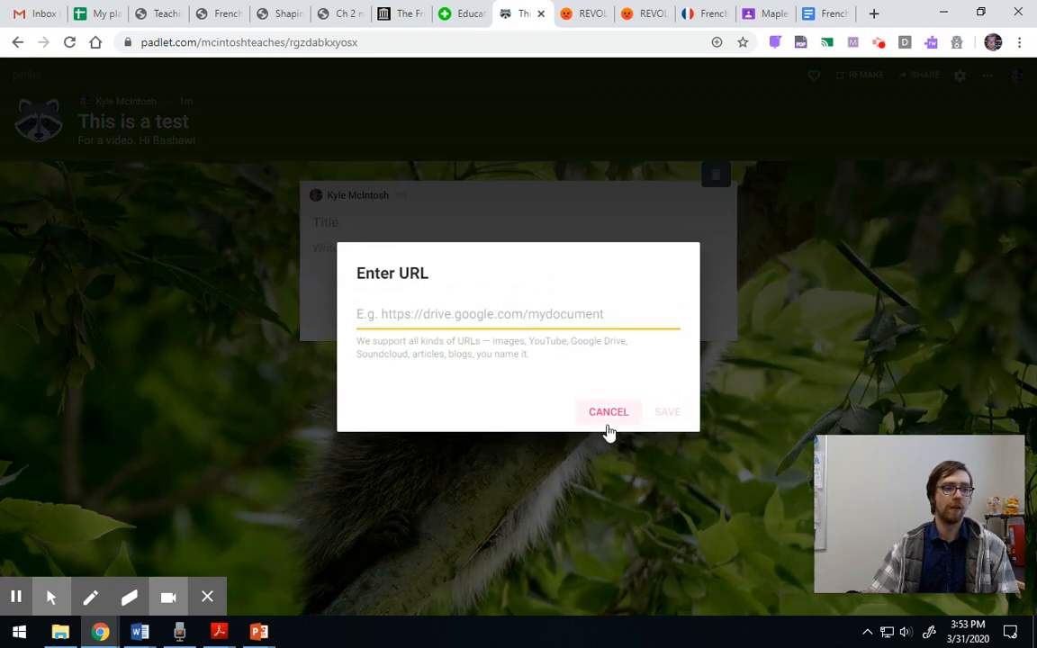
left_click(605, 412)
left_click(520, 286)
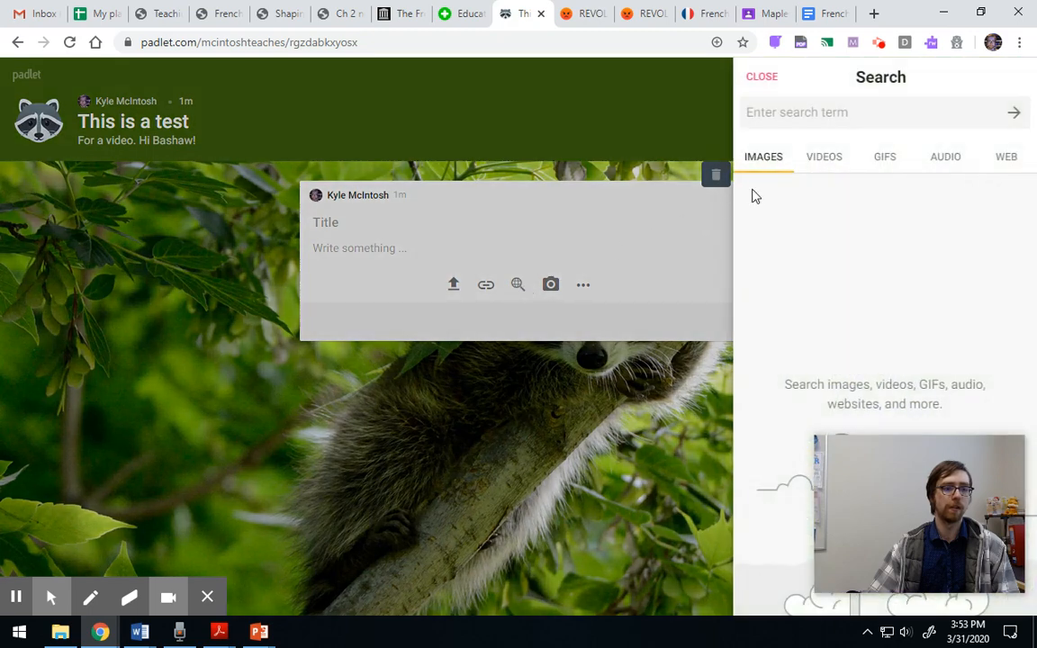
type("cat")
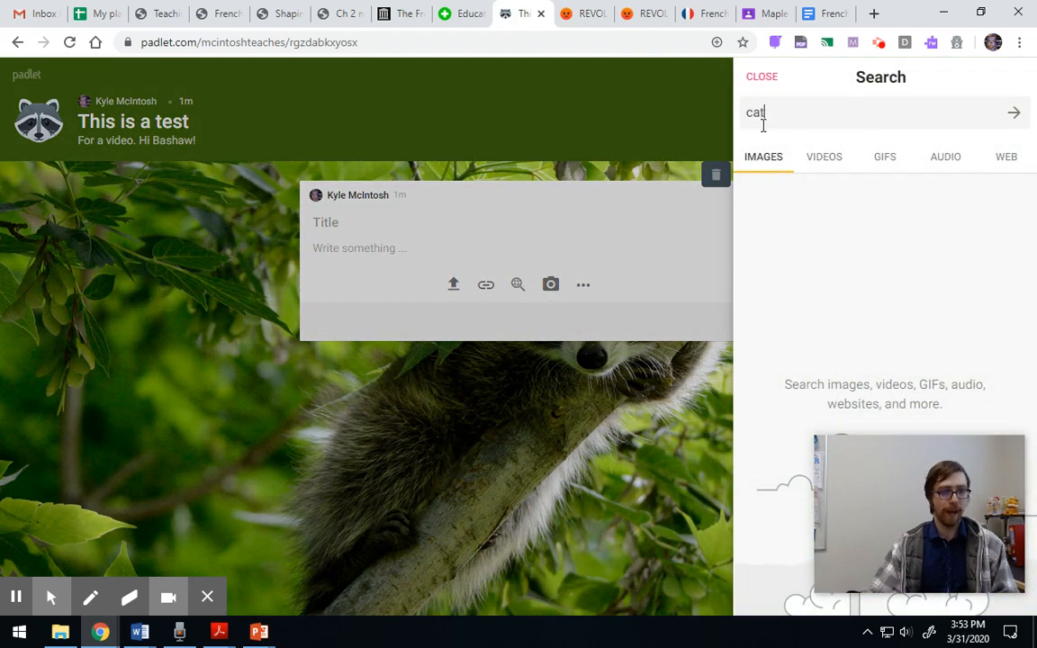
key("Return")
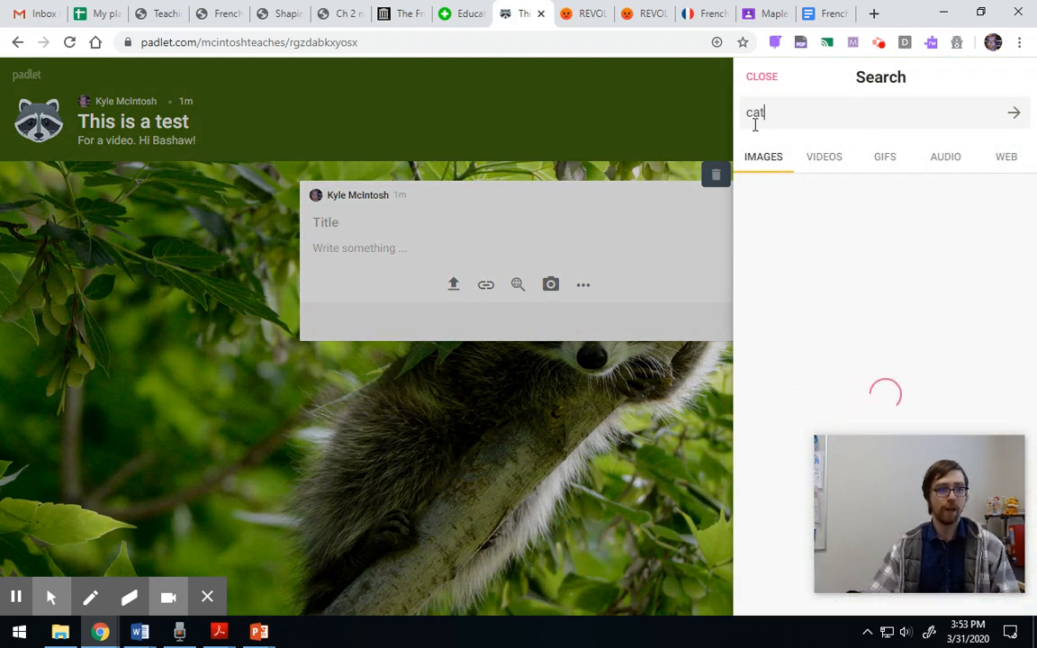
left_click(751, 225)
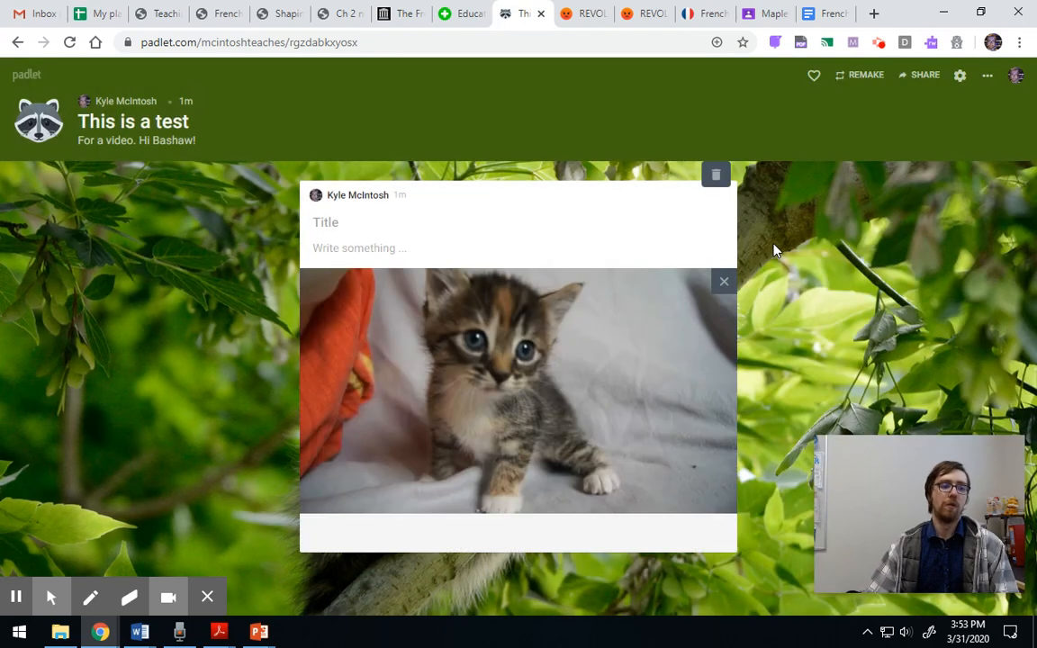
left_click(797, 246)
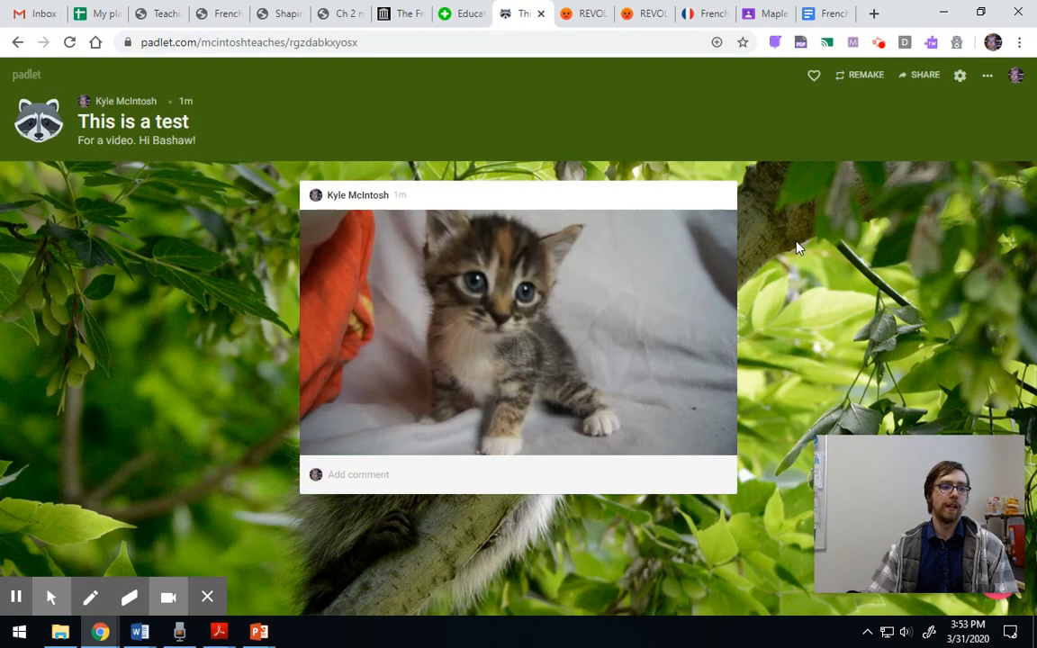
Add a second post above the kitten with a picture found by searching images for "tiger", leaving its title and text empty
double_click(796, 248)
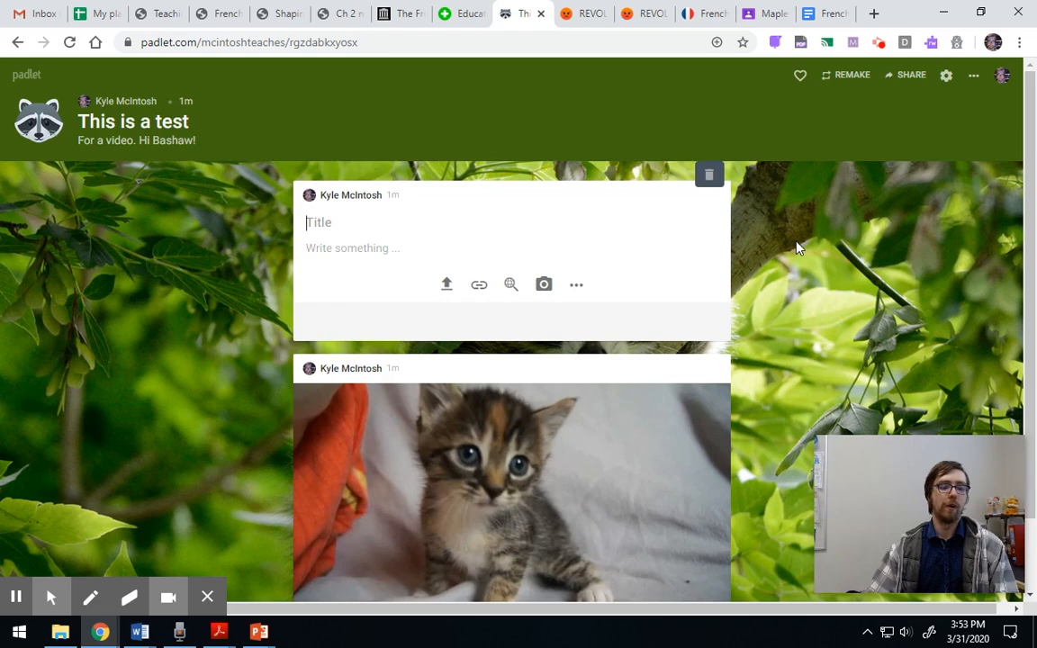
left_click(480, 286)
left_click(605, 414)
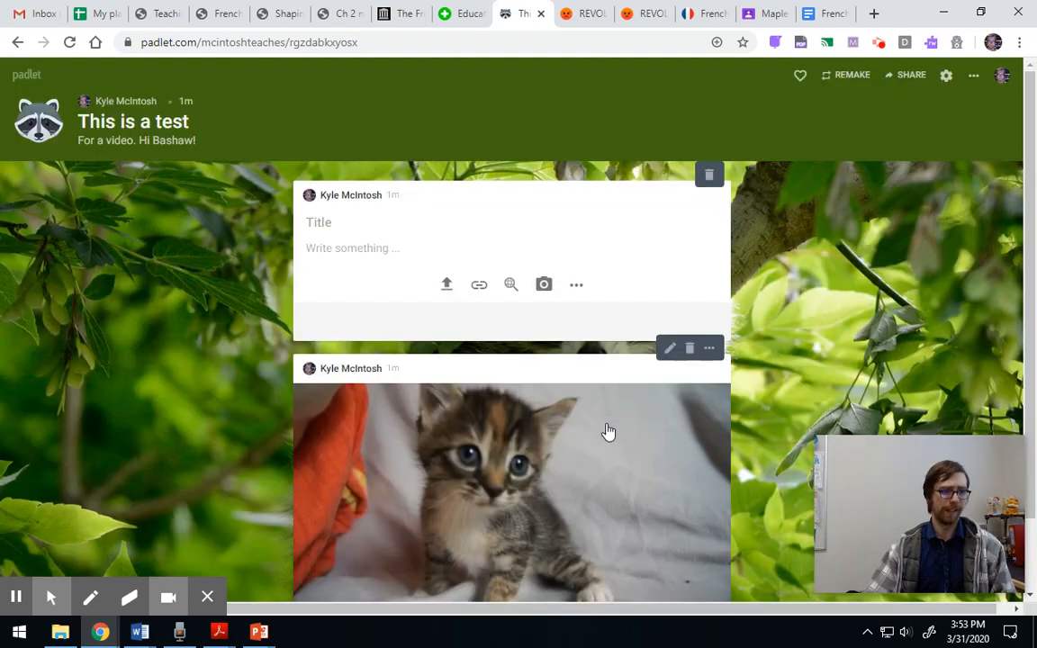
left_click(510, 285)
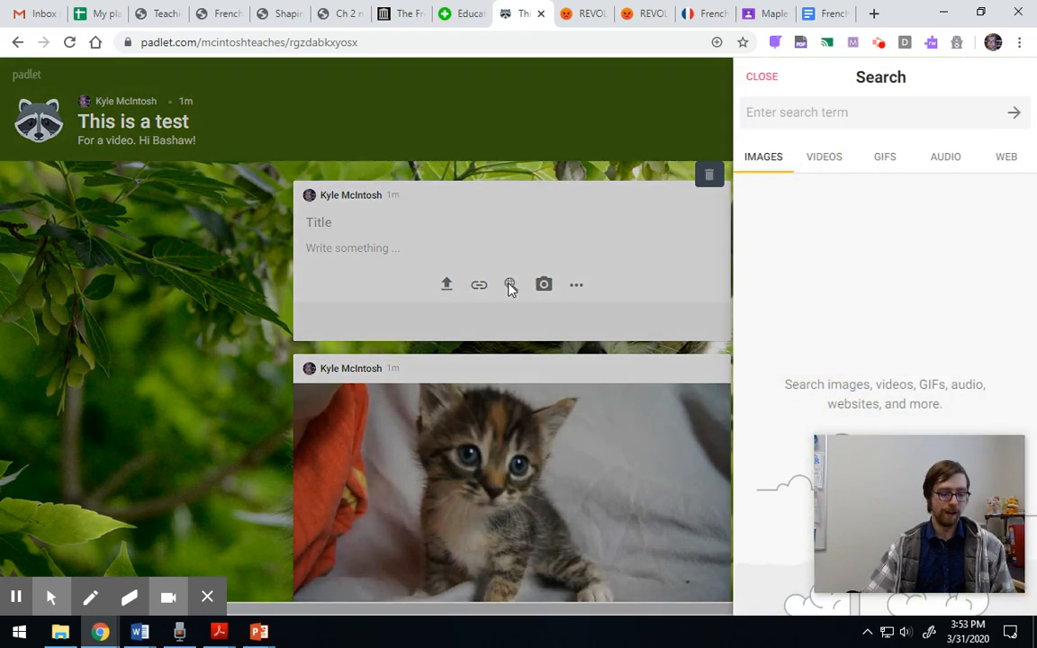
type("tiger")
key("Return")
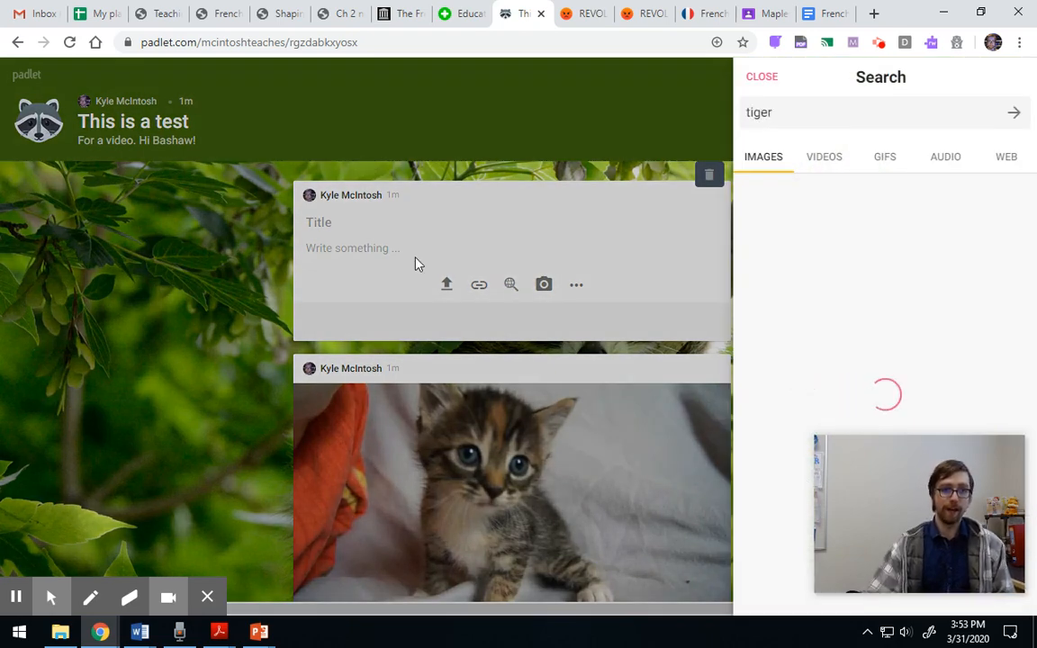
left_click(806, 256)
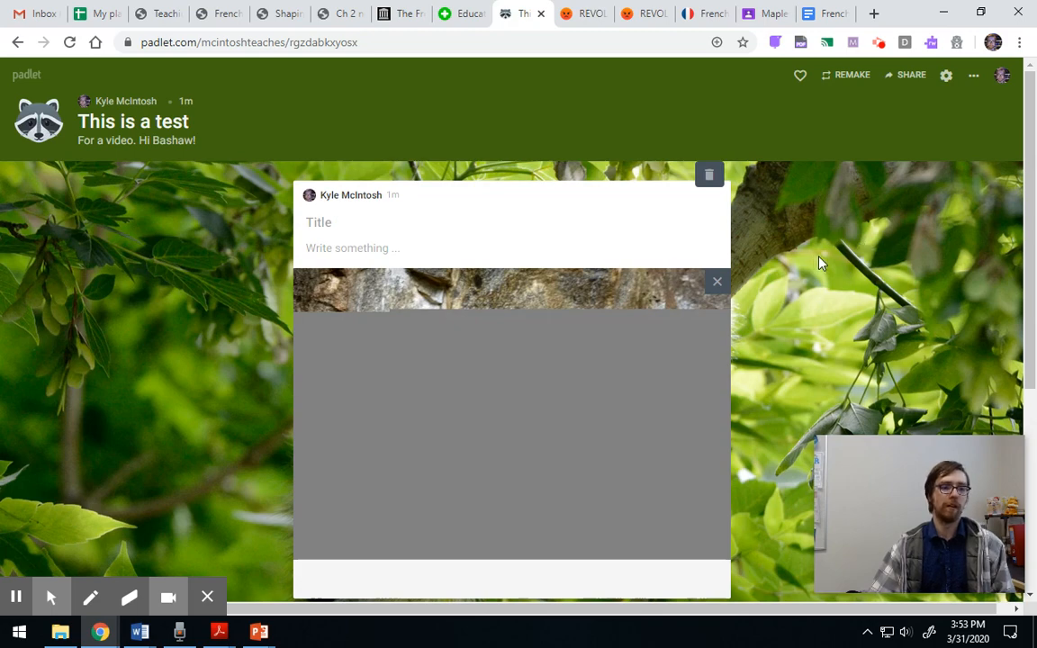
scroll(819, 263, "down", 1)
scroll(819, 263, "down", 2)
scroll(817, 266, "up", 3)
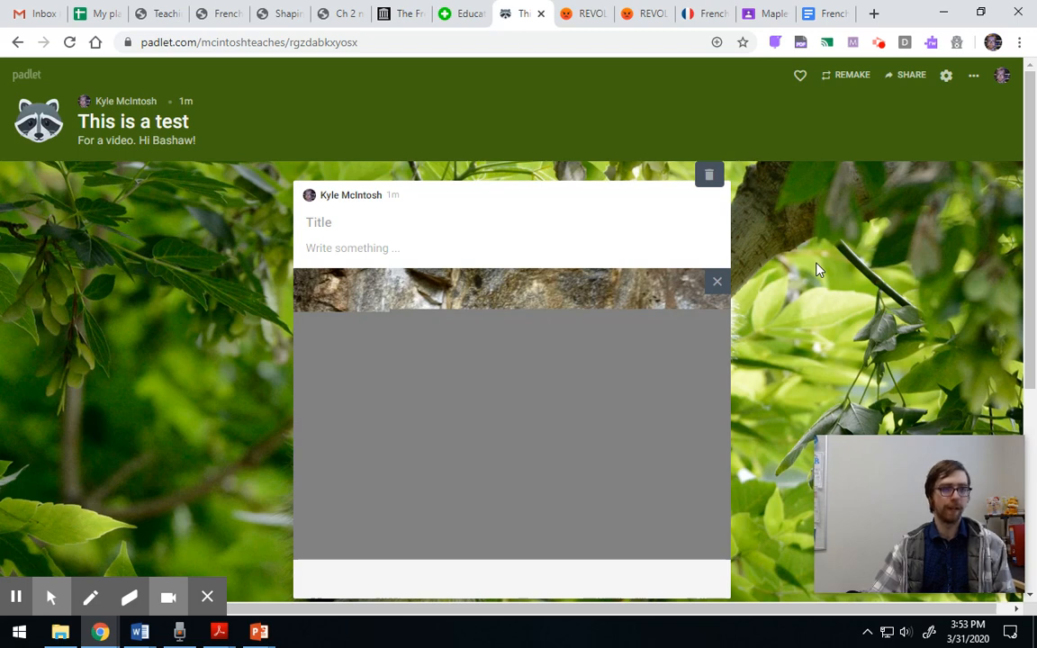
Delete both the new tiger picture post and the kitten picture post from the test padlet
left_click(710, 175)
left_click(596, 150)
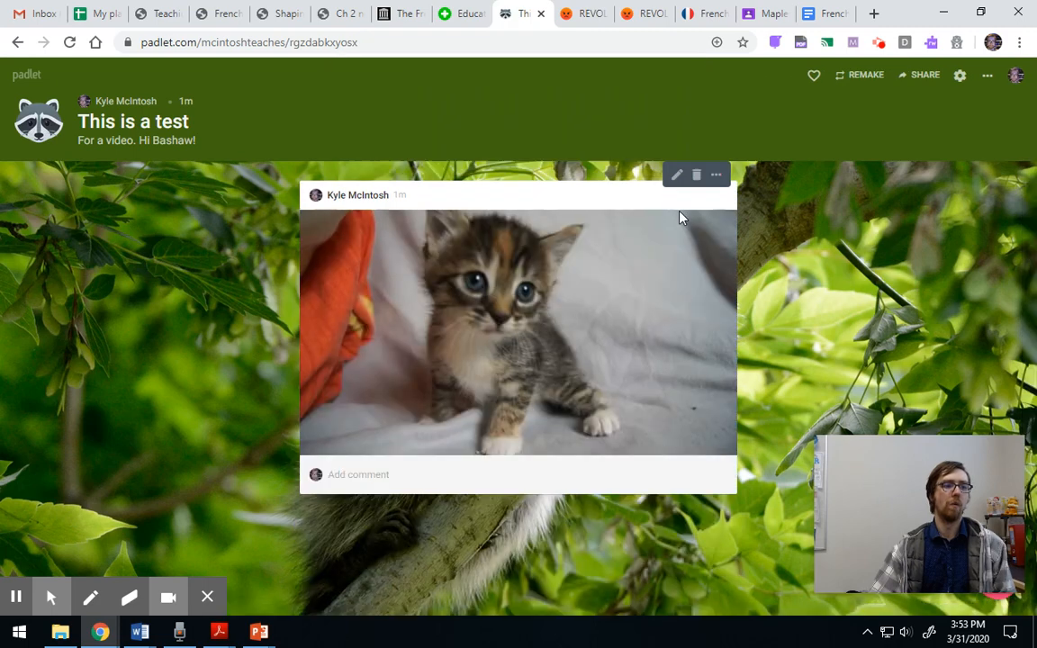
left_click(697, 176)
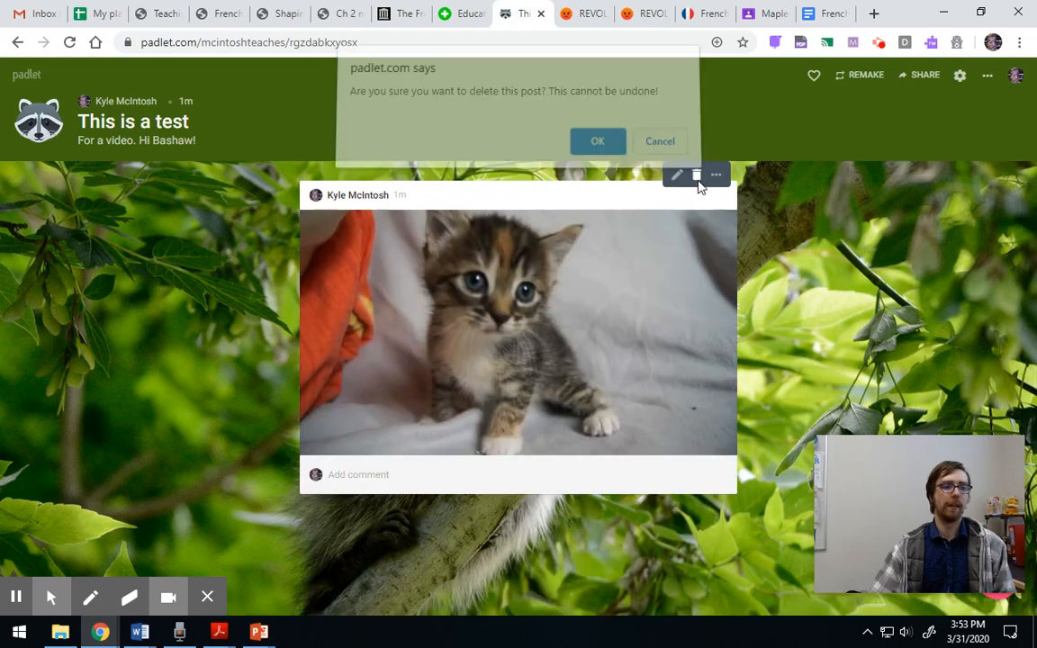
left_click(607, 152)
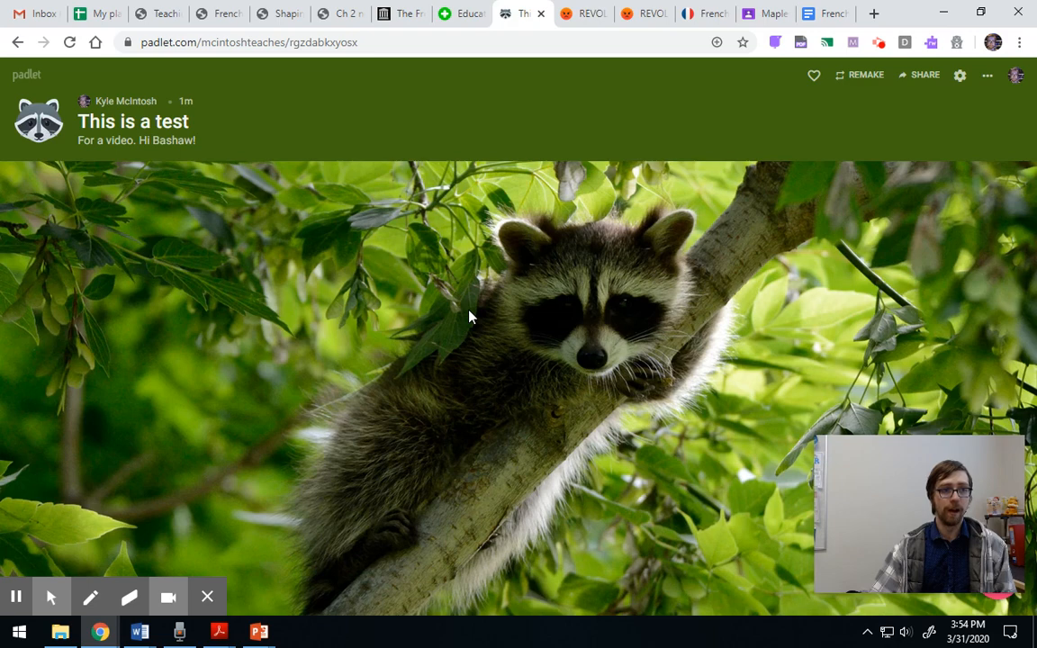
Switch to the first open REVOLUTION padlet and copy its share link to the clipboard
left_click(585, 13)
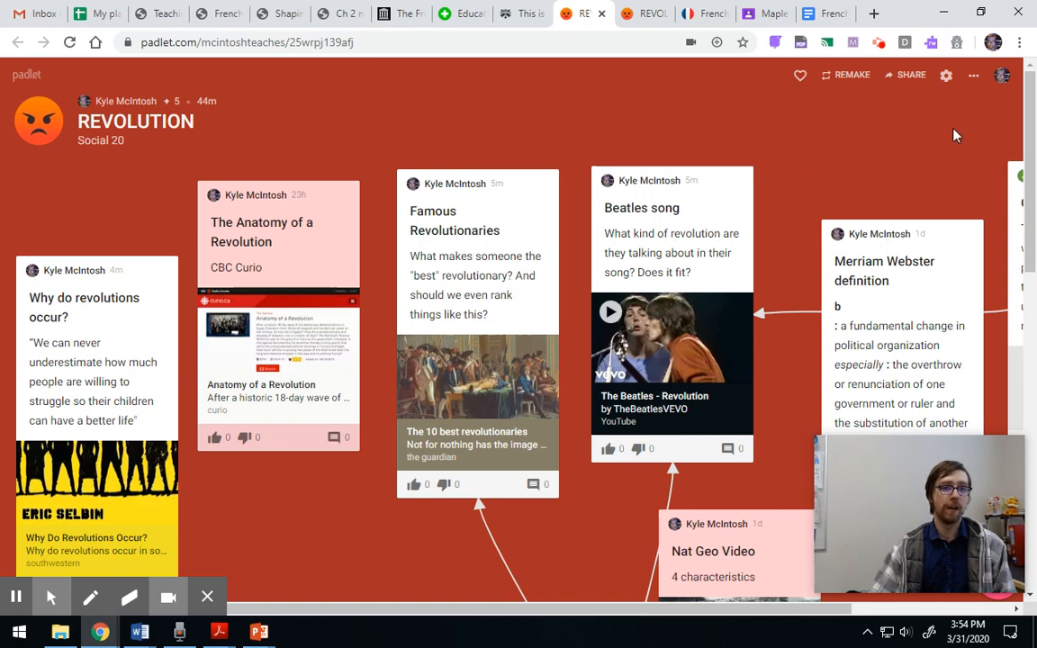
left_click(905, 75)
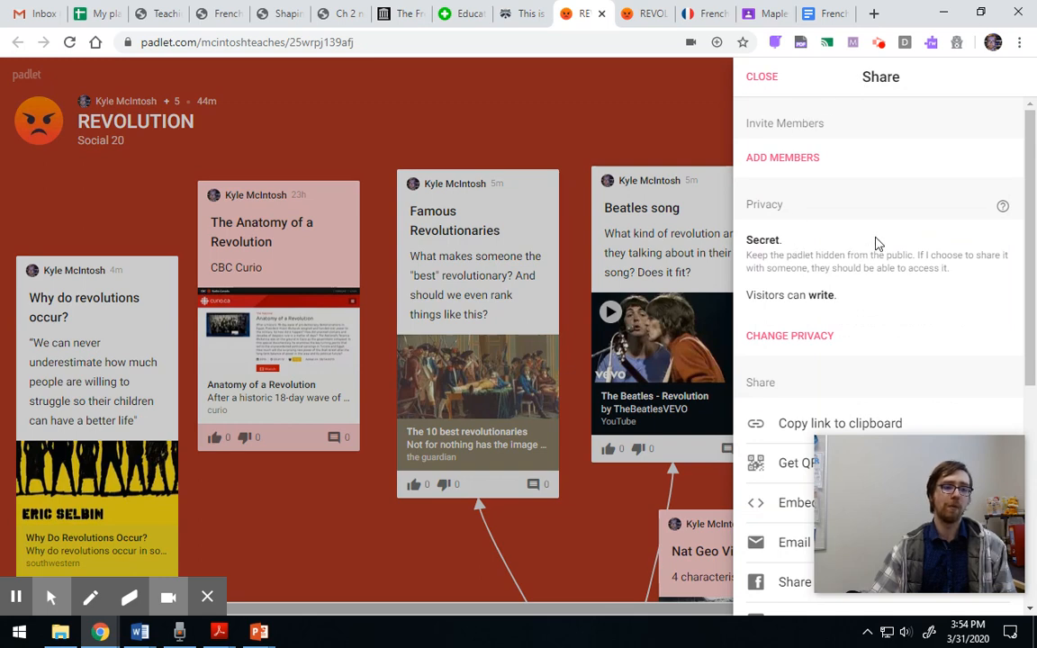
scroll(882, 243, "down", 2)
left_click(898, 270)
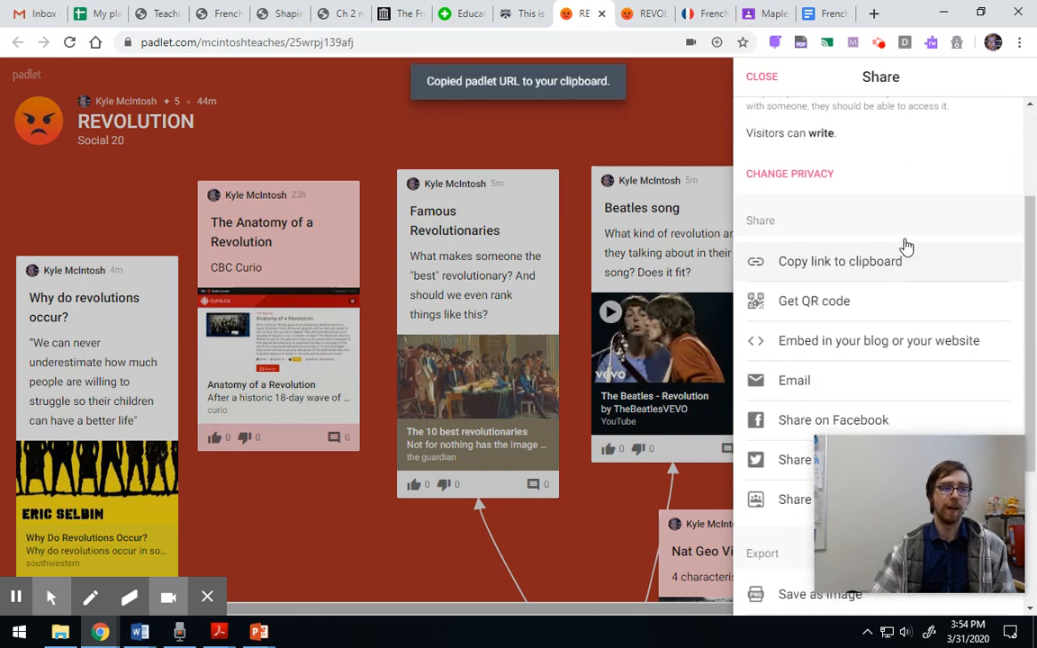
Look through the REVOLUTION padlet's sharing, export and privacy options, and close them without changing anything
scroll(923, 208, "down", 1)
scroll(932, 234, "down", 1)
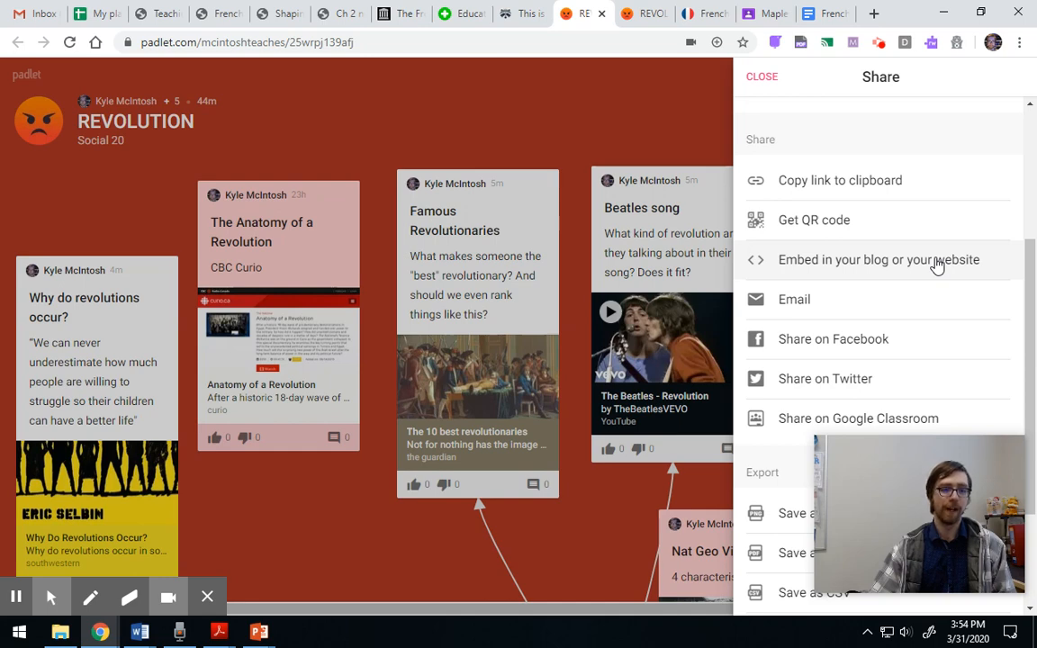
scroll(936, 265, "down", 2)
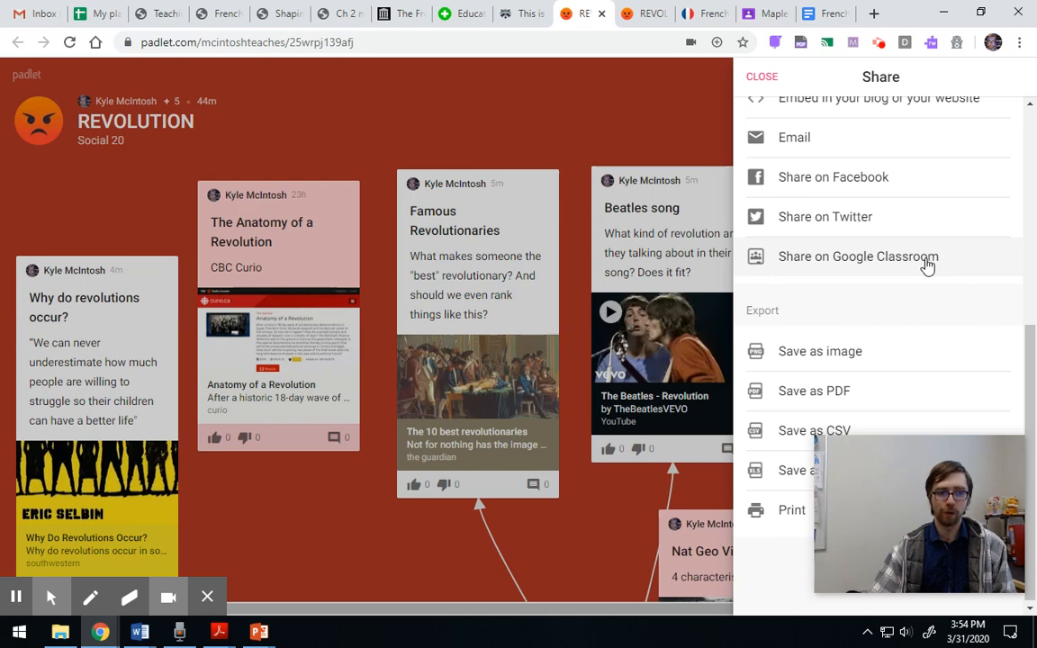
scroll(873, 315, "down", 1)
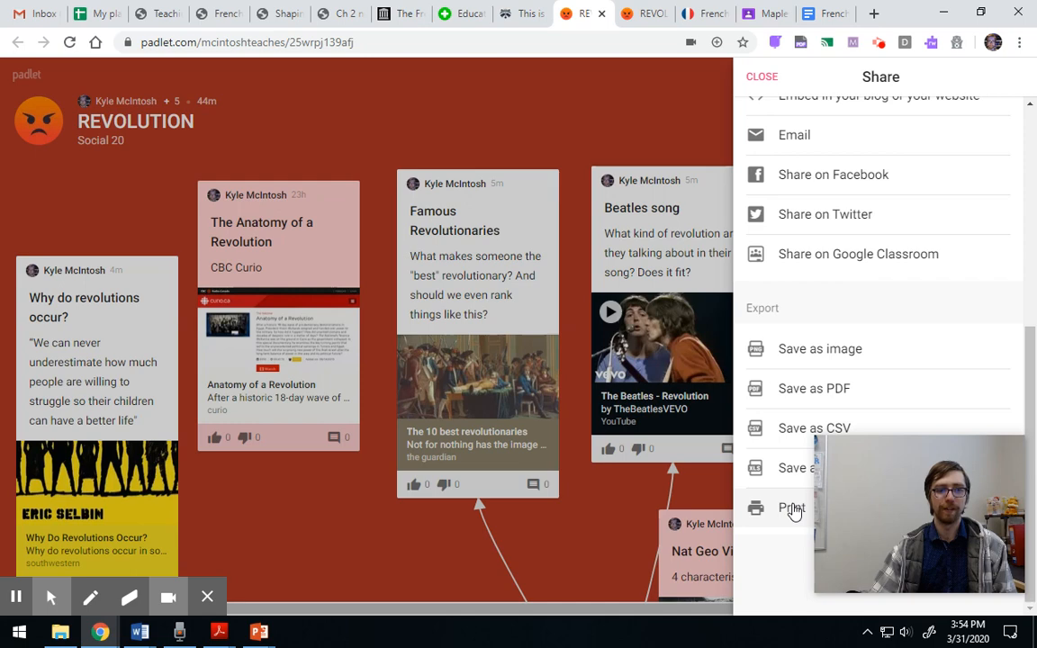
scroll(847, 326, "up", 5)
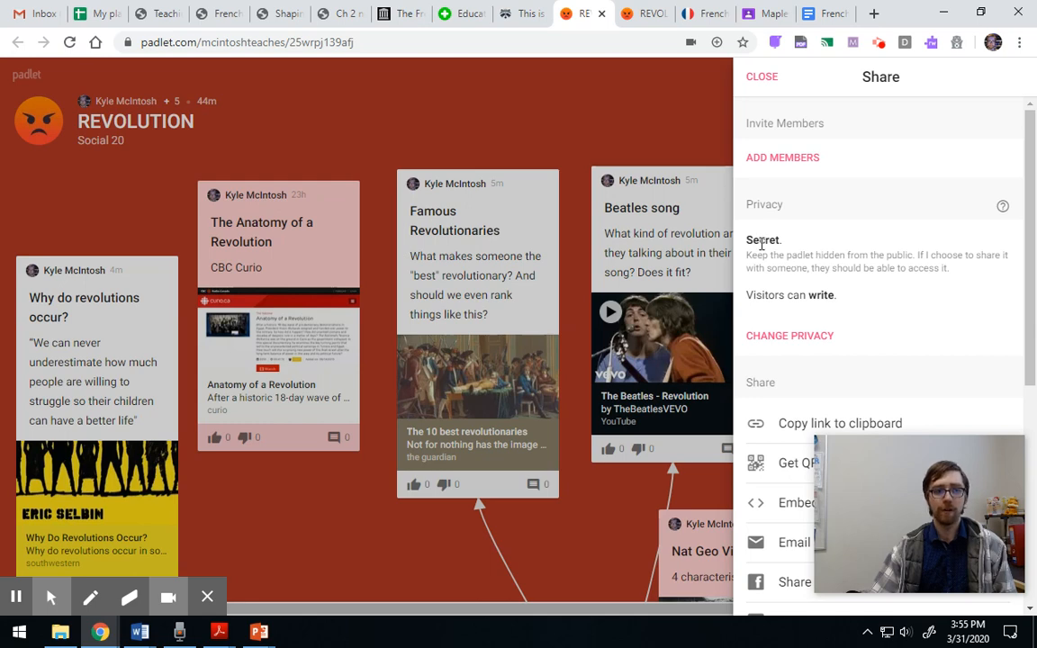
left_click(762, 76)
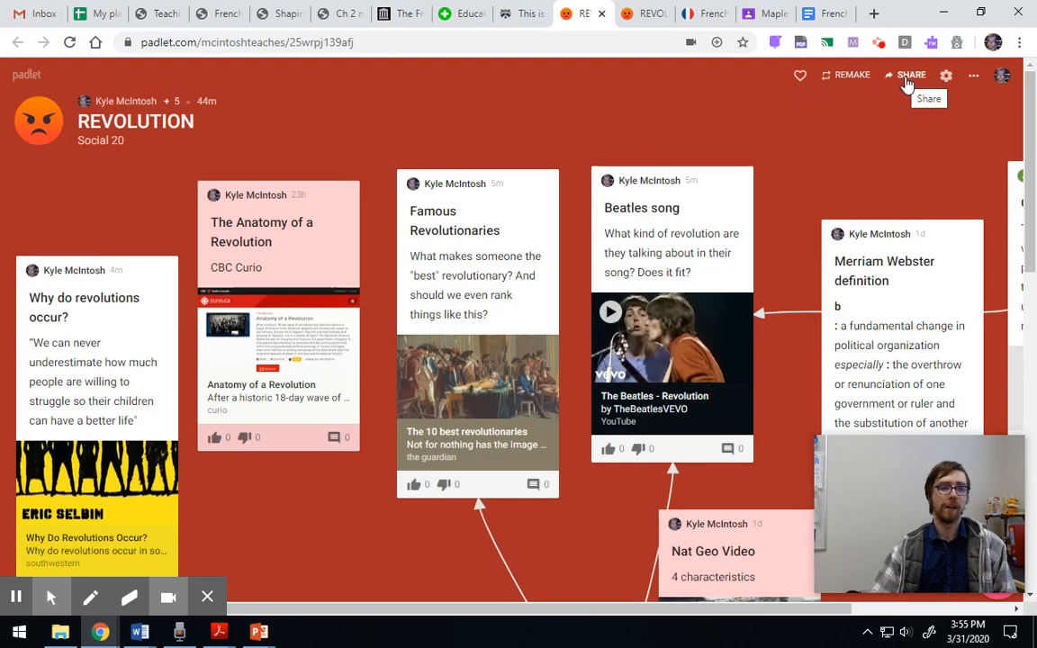
Review the REVOLUTION padlet's appearance, posting and content filtering settings, and close them unchanged
left_click(945, 80)
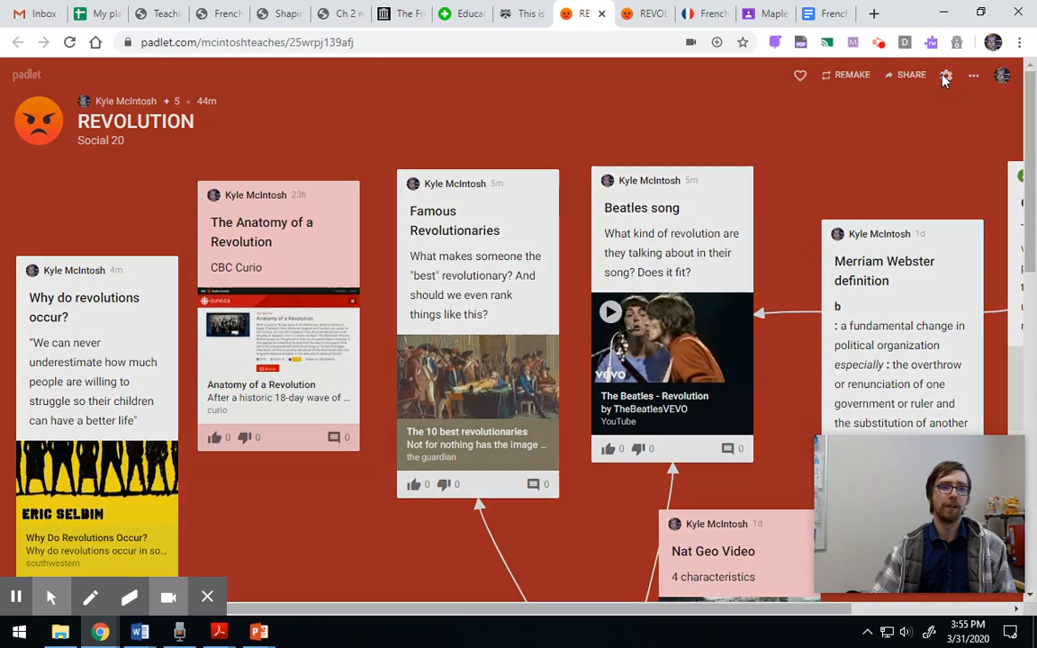
scroll(853, 215, "down", 5)
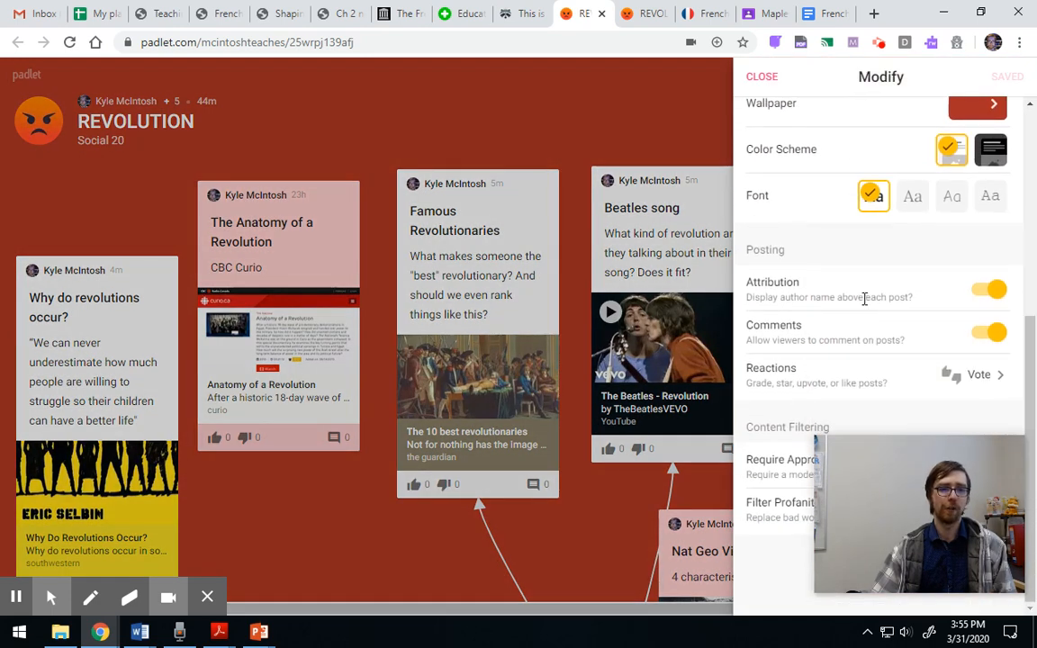
scroll(819, 296, "up", 5)
left_click(762, 77)
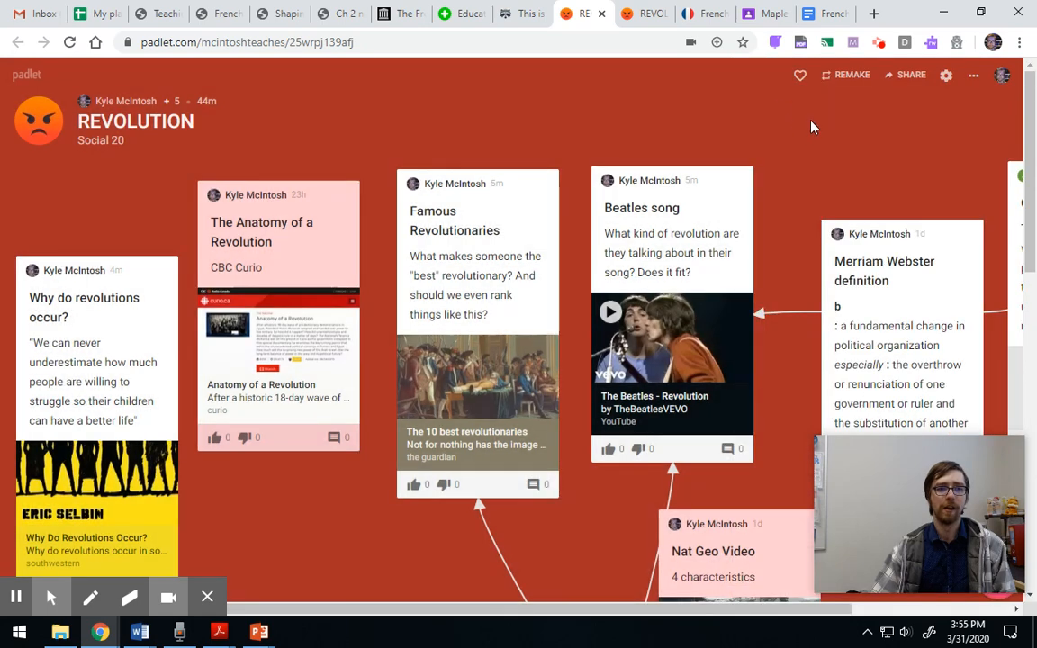
Look through the REVOLUTION padlet's additional actions, from Info and Remake to Export and Change format, without choosing any
left_click(973, 75)
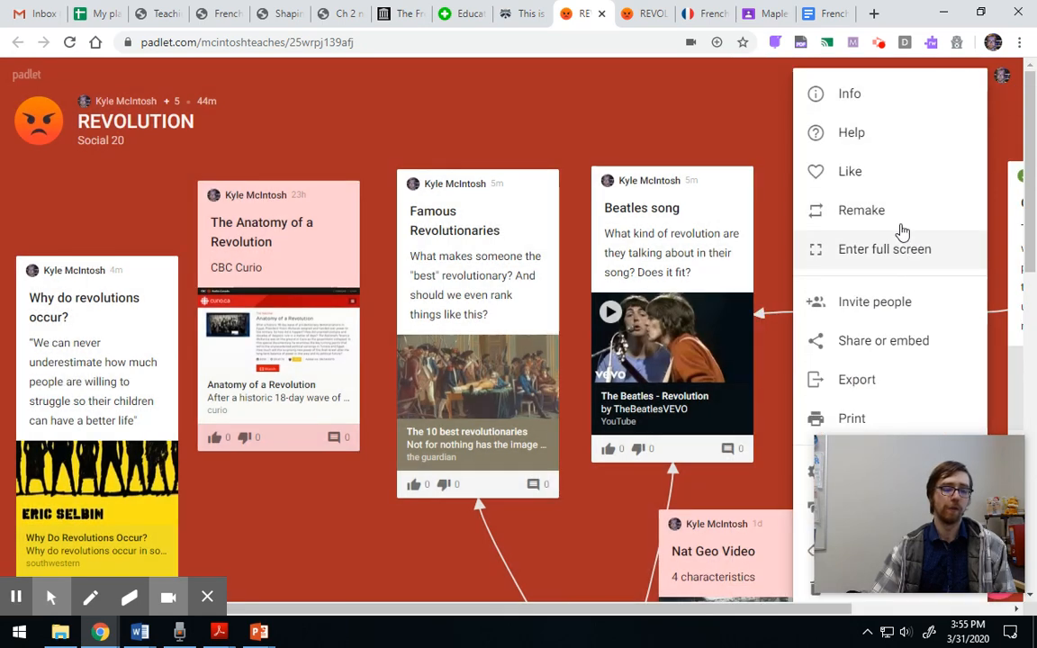
scroll(915, 208, "down", 1)
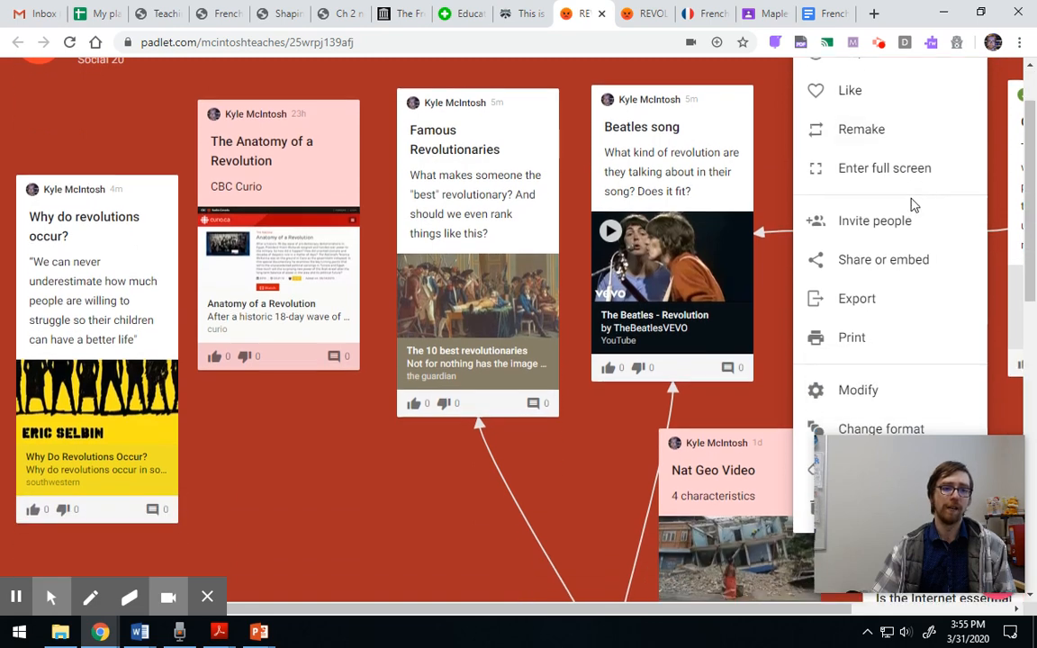
scroll(884, 257, "up", 1)
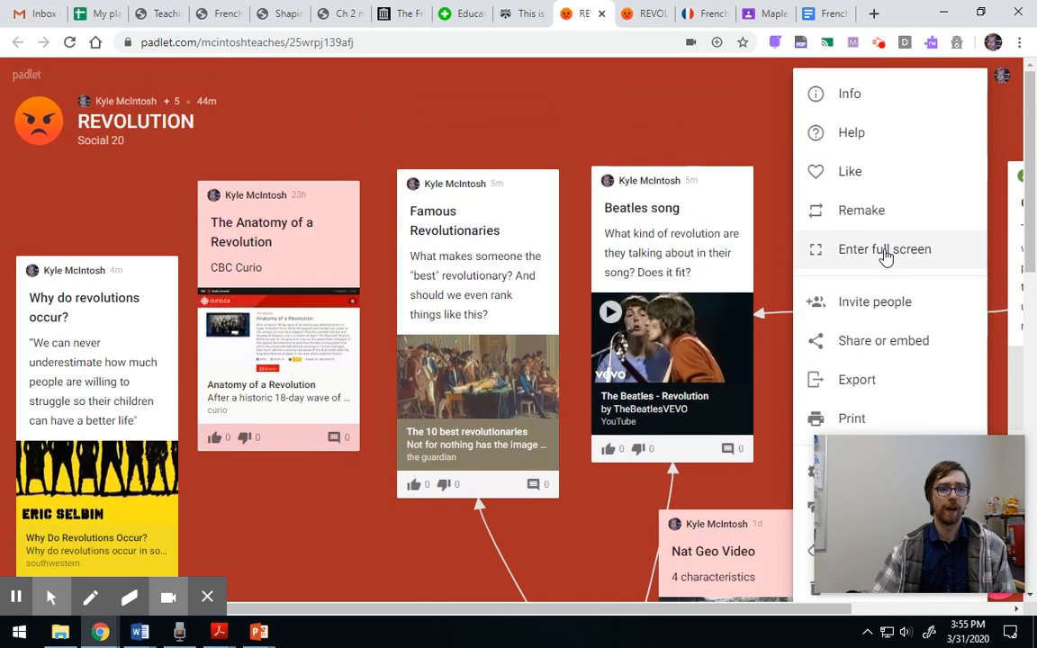
left_click(691, 118)
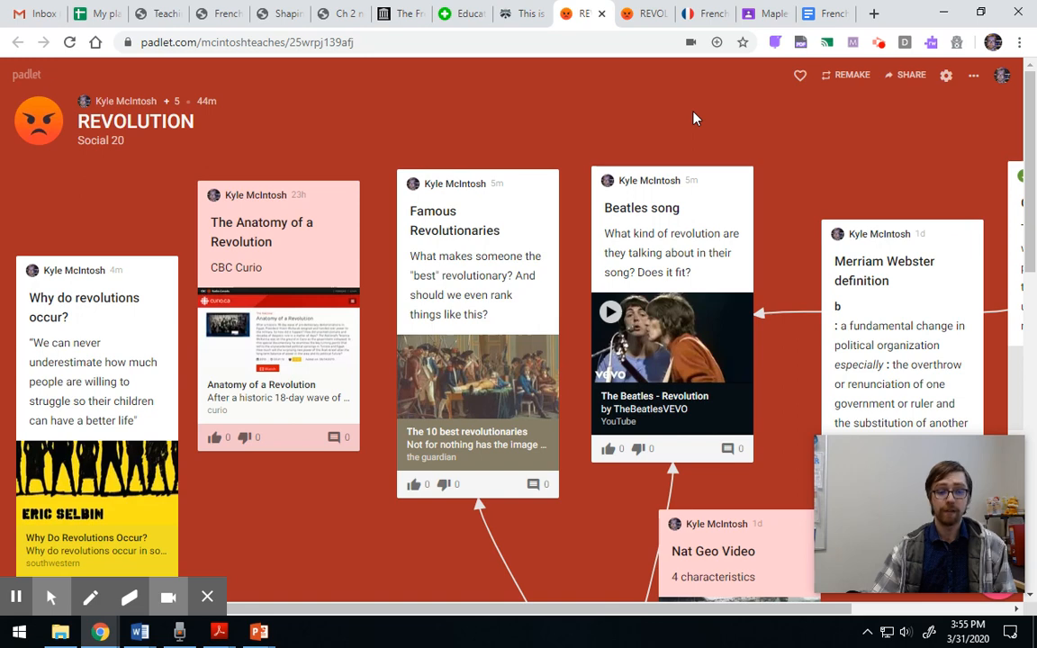